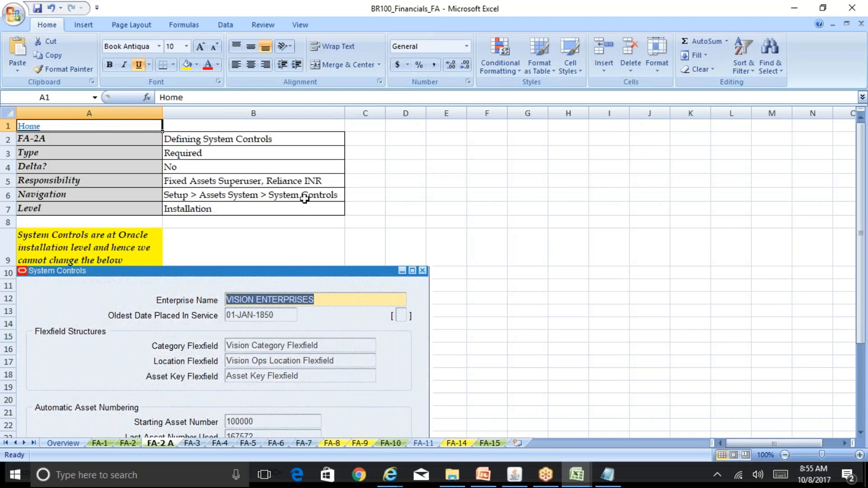
- Switch to Oracle Applications and choose the Fixed Assets Superuser, Reliance INR responsibility
{"action": "left_click", "coordinate": [516, 478]}
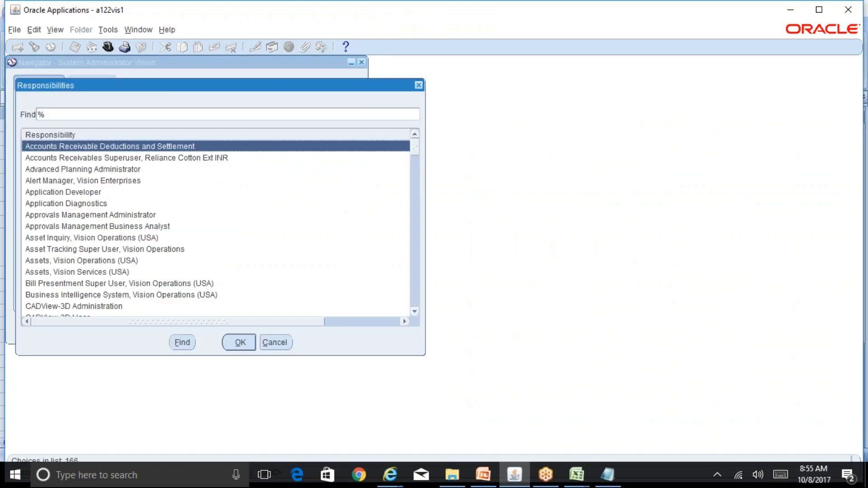
{"action": "type", "text": "f"}
{"action": "key", "text": "Down"}
{"action": "key", "text": "Down"}
{"action": "key", "text": "Return"}
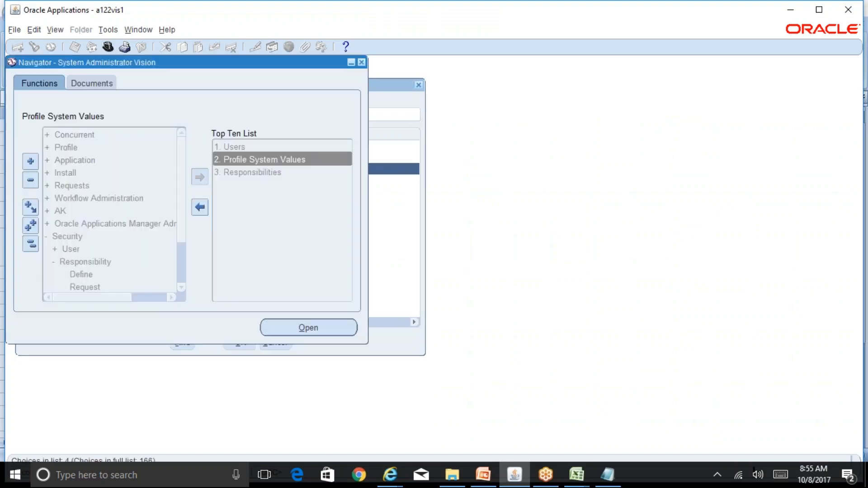
- Open the System Controls form under Setup > Asset System in the Navigator
{"action": "double_click", "coordinate": [85, 249]}
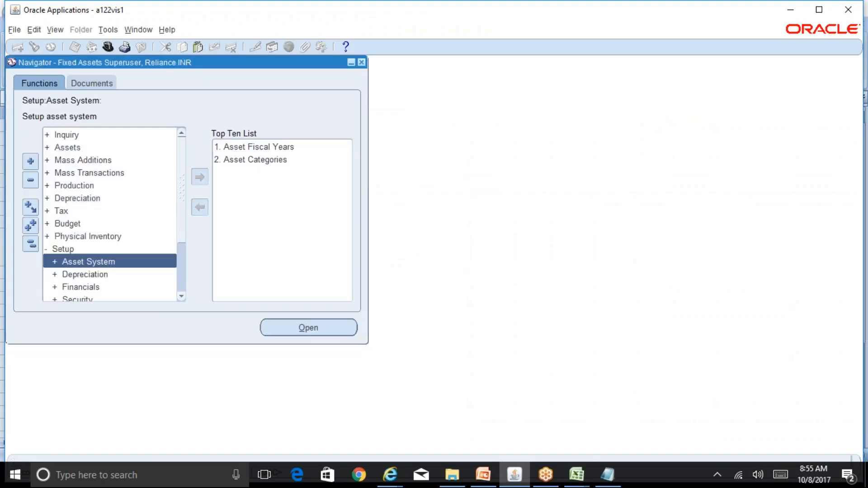
{"action": "double_click", "coordinate": [95, 263]}
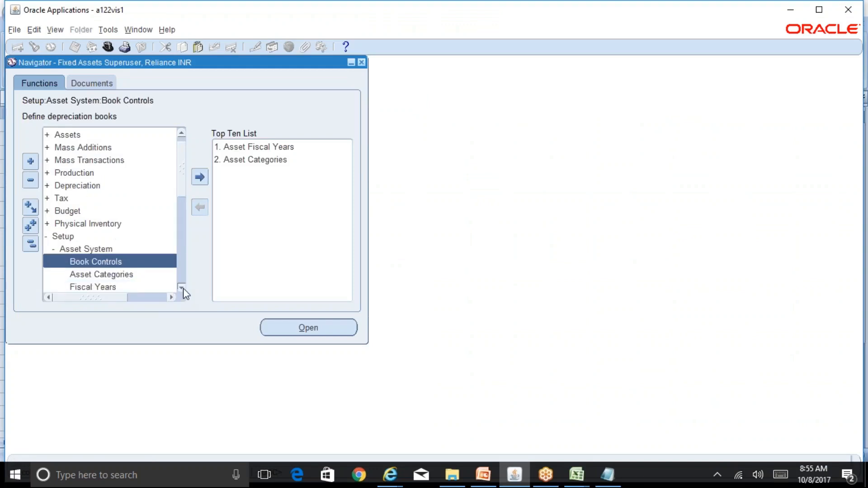
{"action": "left_click", "coordinate": [183, 289]}
{"action": "left_click", "coordinate": [183, 289]}
{"action": "left_click", "coordinate": [183, 288]}
{"action": "left_click", "coordinate": [184, 289]}
{"action": "double_click", "coordinate": [122, 276]}
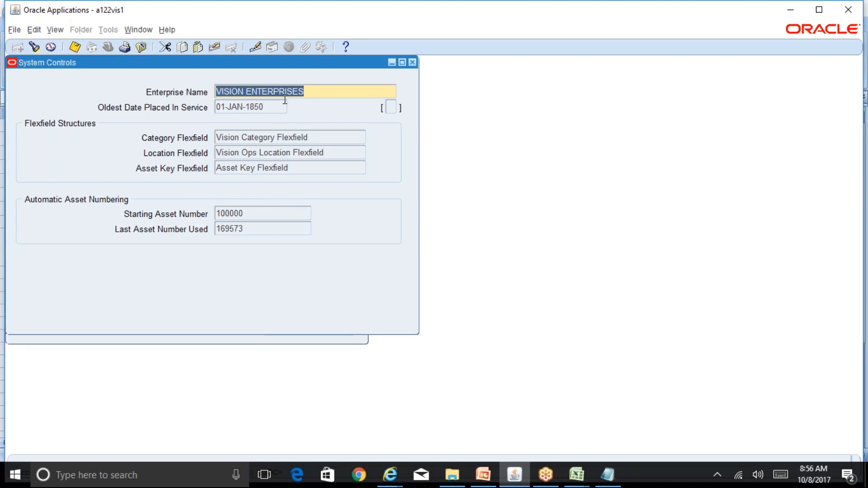
- Examine the Oldest Date Placed In Service and Category Flexfield fields in the System Controls form
{"action": "left_click", "coordinate": [266, 110]}
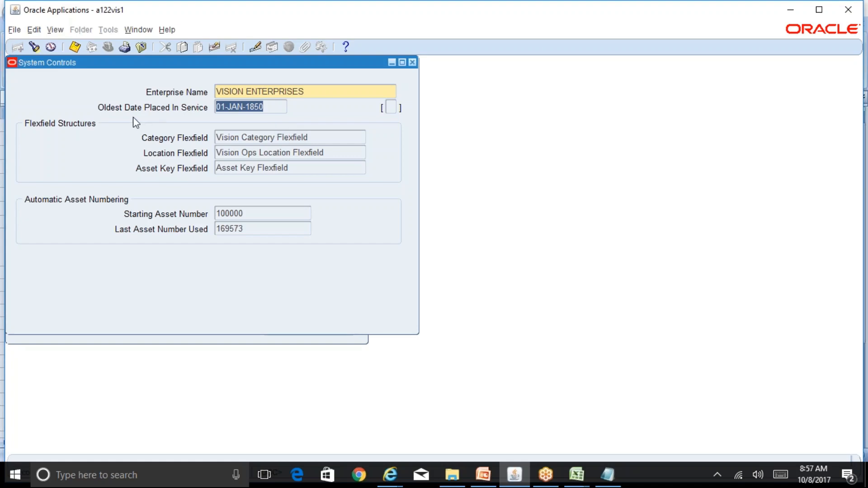
{"action": "left_click", "coordinate": [277, 108]}
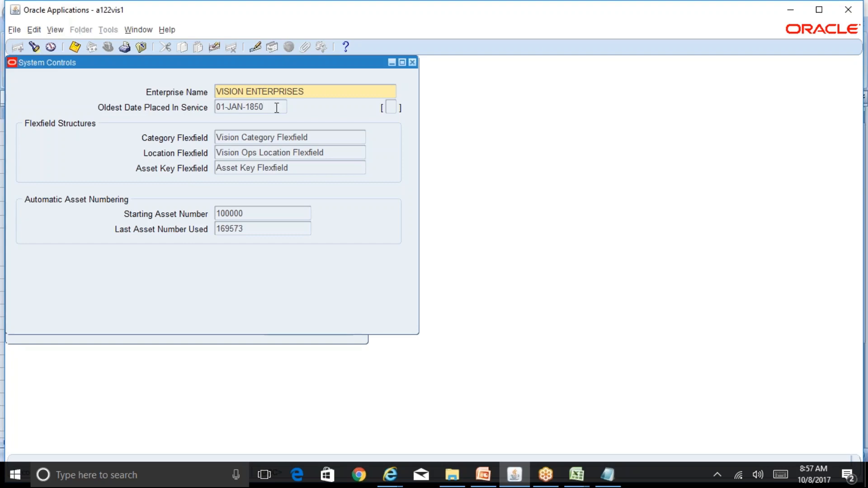
{"action": "left_click", "coordinate": [324, 136]}
{"action": "triple_click", "coordinate": [328, 137]}
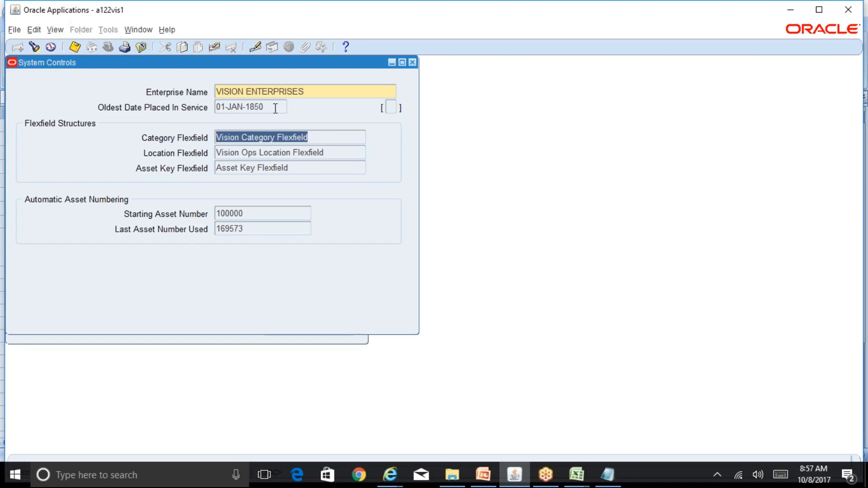
- Move the System Controls window clear of the Navigator's function list and select the Enterprise Name field
{"action": "left_click", "coordinate": [346, 46]}
{"action": "left_click_drag", "start_coordinate": [492, 108], "coordinate": [453, 110]}
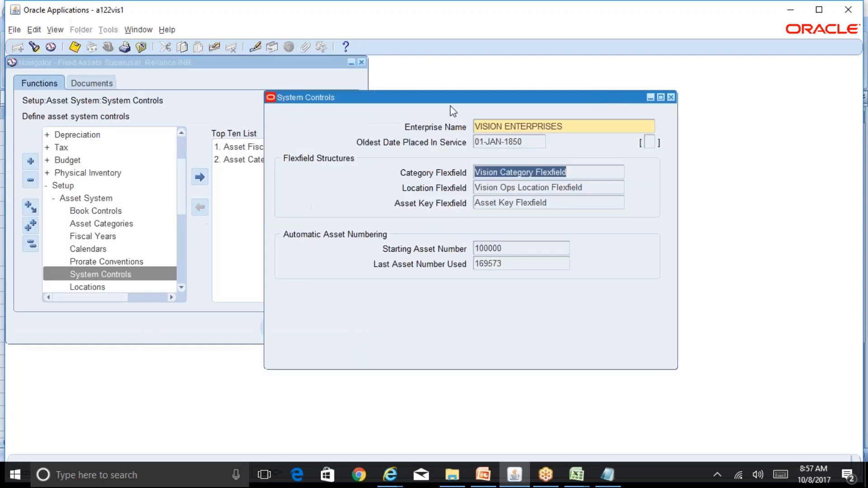
{"action": "left_click", "coordinate": [575, 127]}
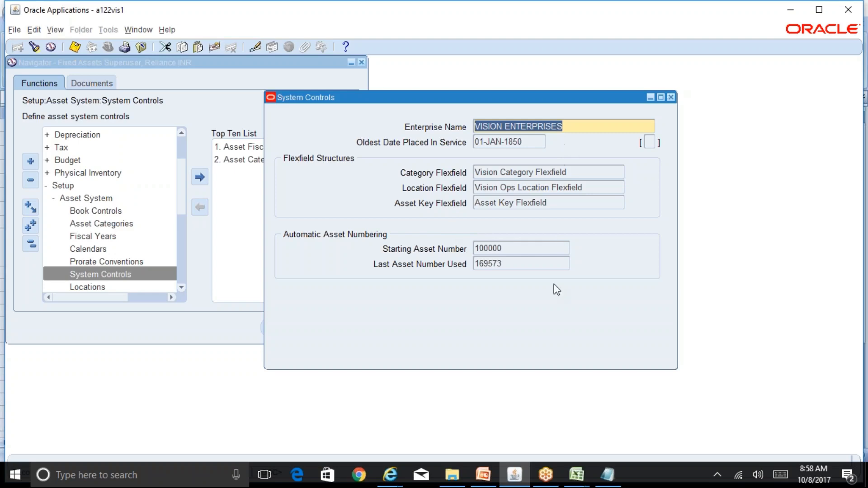
- Switch to the BR100_Financials_FA workbook in Excel and review the System Controls note and form image on the FA-2 A sheet
{"action": "left_click", "coordinate": [577, 475]}
{"action": "left_click", "coordinate": [631, 425]}
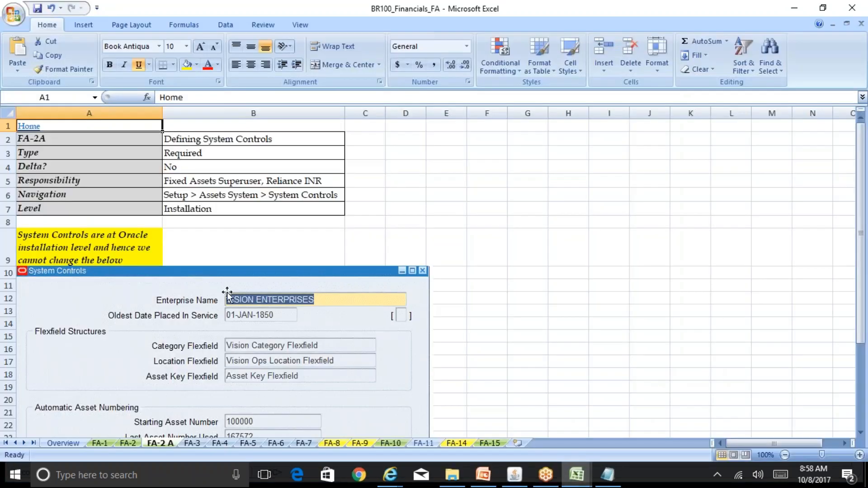
{"action": "left_click", "coordinate": [63, 239]}
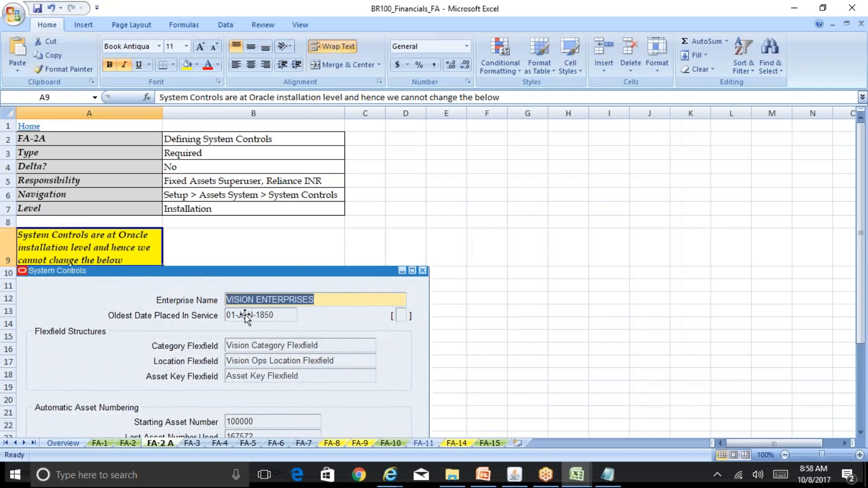
{"action": "left_click", "coordinate": [861, 434]}
{"action": "left_click", "coordinate": [861, 434]}
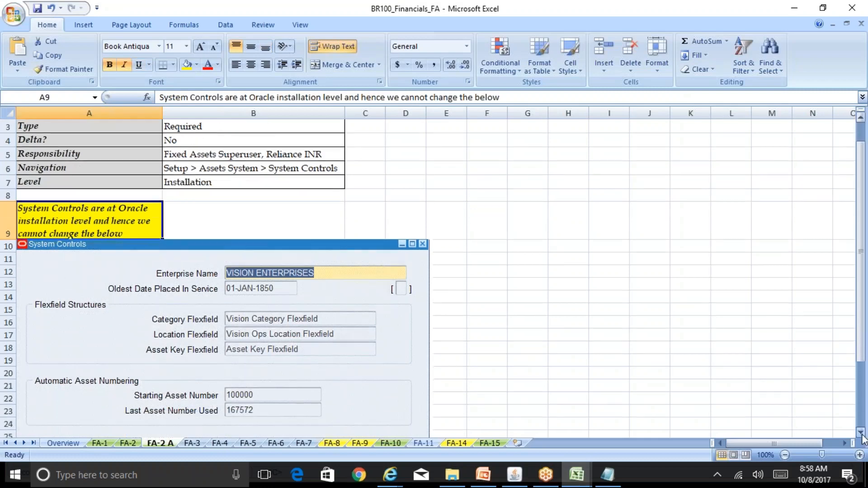
{"action": "left_click", "coordinate": [861, 434]}
{"action": "left_click", "coordinate": [861, 434]}
{"action": "left_click", "coordinate": [861, 434]}
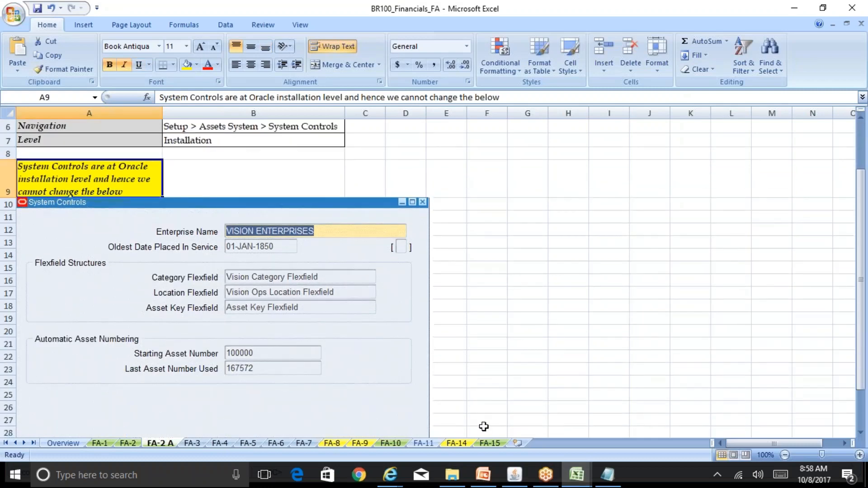
- Return to Oracle Applications, then switch to PowerPoint to view the Reliance Group Org Structure slide
{"action": "left_click", "coordinate": [515, 475]}
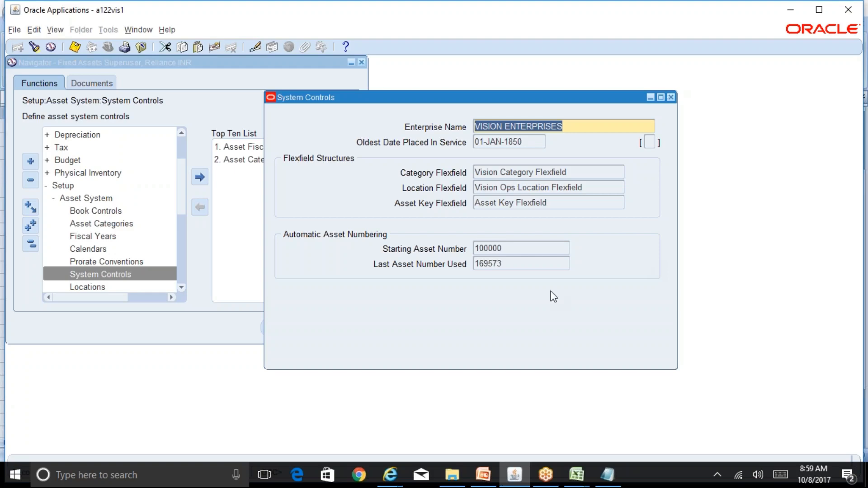
{"action": "left_click", "coordinate": [491, 475]}
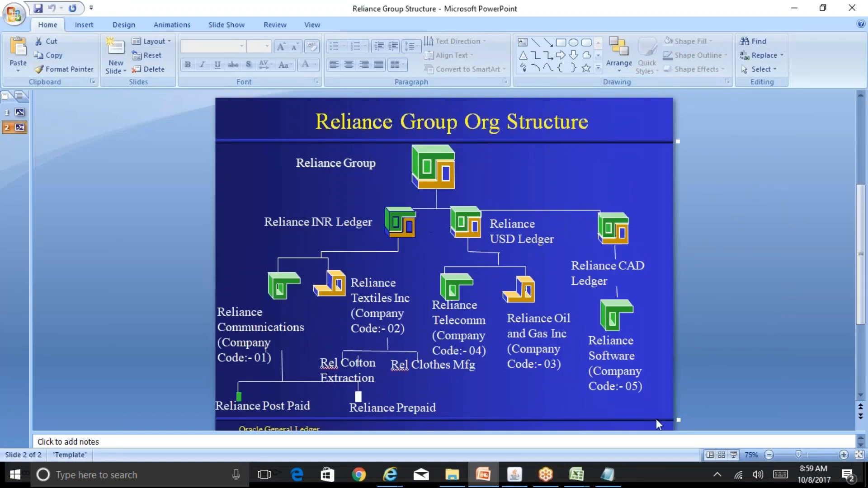
- In the BR100_Financials_FA workbook in Excel, check the FA-2 sheet's MO: Operating Unit profile option, then return to the FA-2 A sheet
{"action": "left_click", "coordinate": [577, 475]}
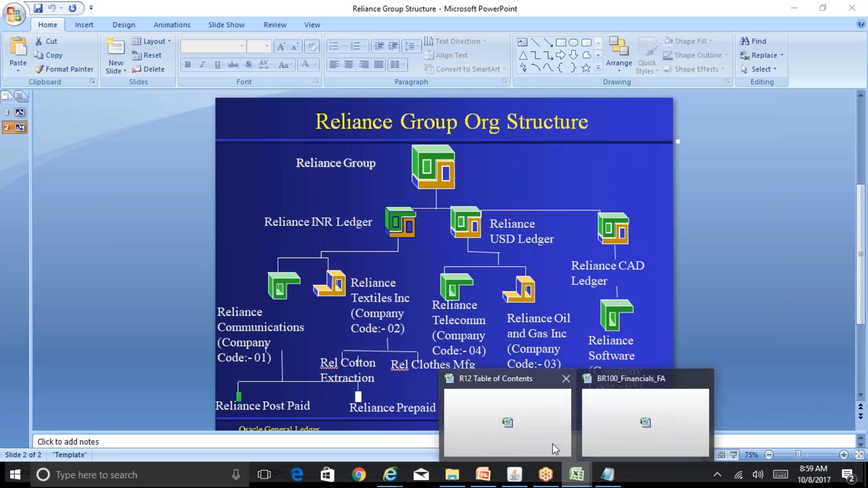
{"action": "left_click", "coordinate": [616, 433]}
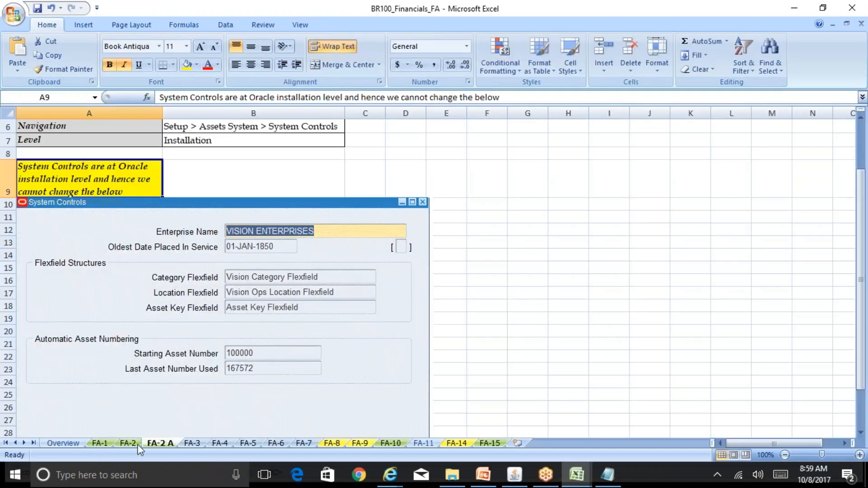
{"action": "left_click", "coordinate": [122, 443]}
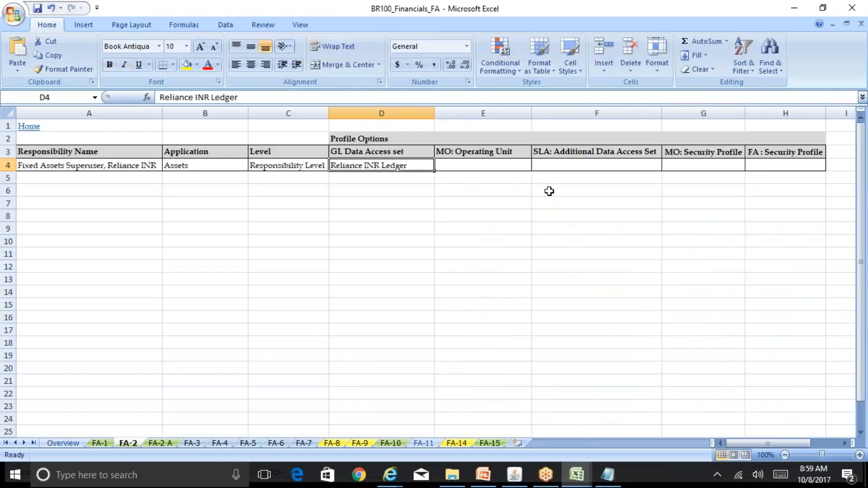
{"action": "left_click", "coordinate": [487, 171]}
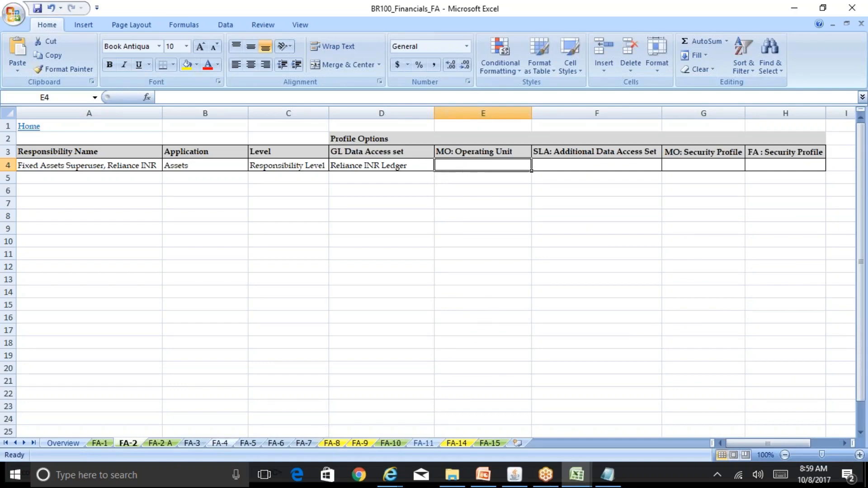
{"action": "left_click", "coordinate": [153, 446]}
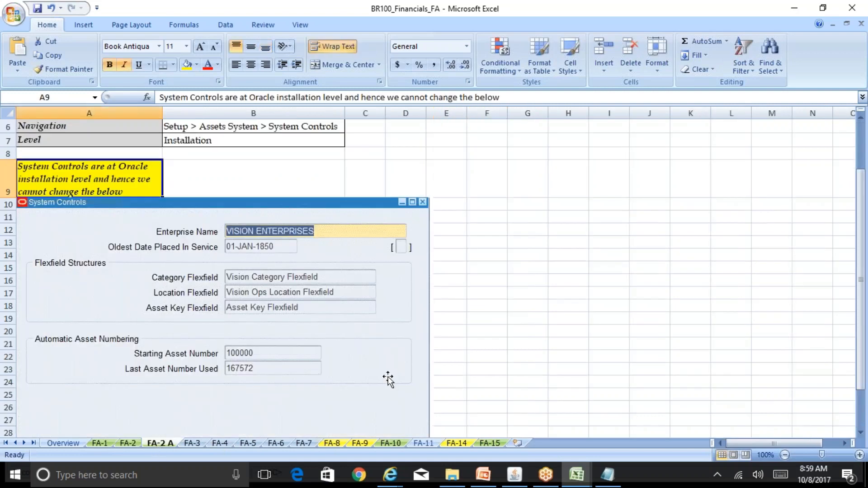
- Switch to Oracle Applications and examine the Category Flexfield, Asset Key Flexfield and Starting Asset Number fields in System Controls
{"action": "left_click", "coordinate": [515, 475]}
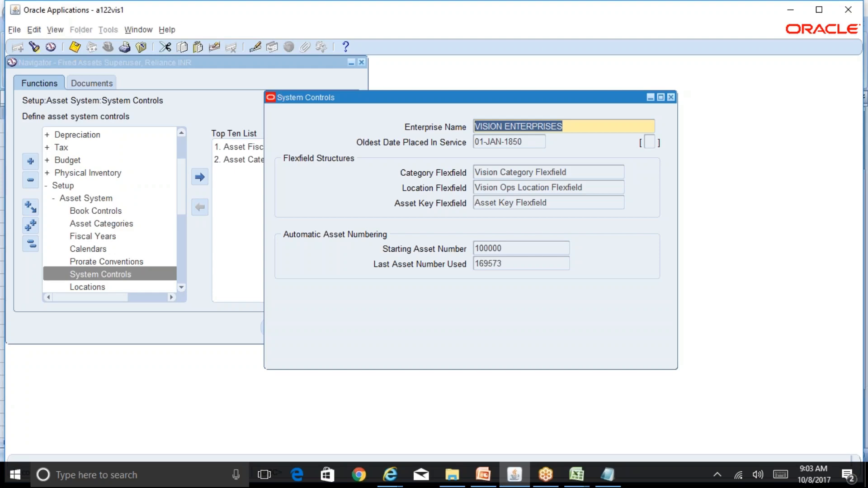
{"action": "left_click", "coordinate": [571, 176]}
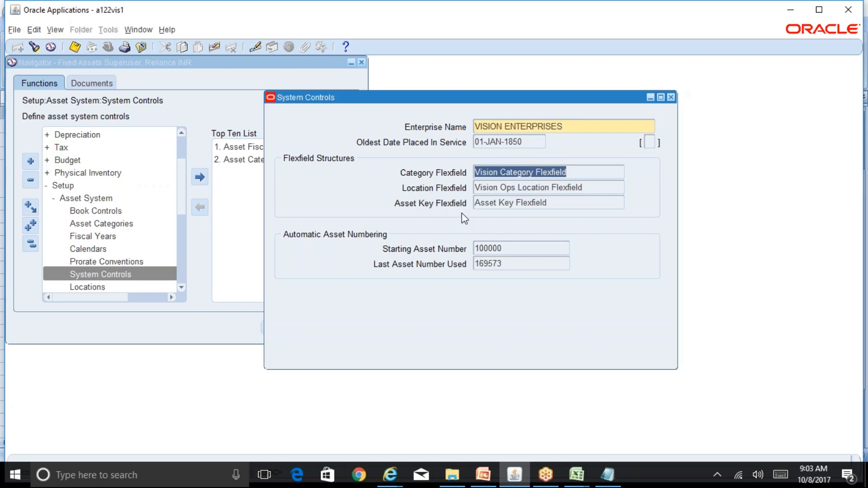
{"action": "left_click", "coordinate": [558, 203]}
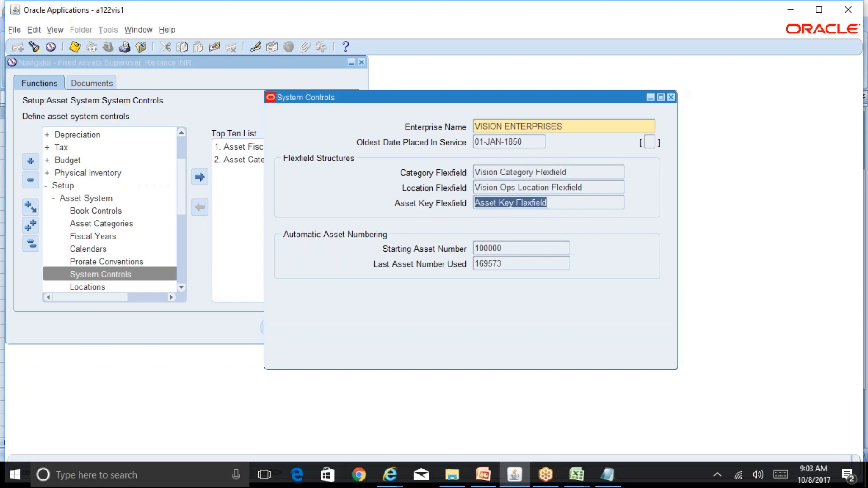
{"action": "left_click", "coordinate": [519, 250]}
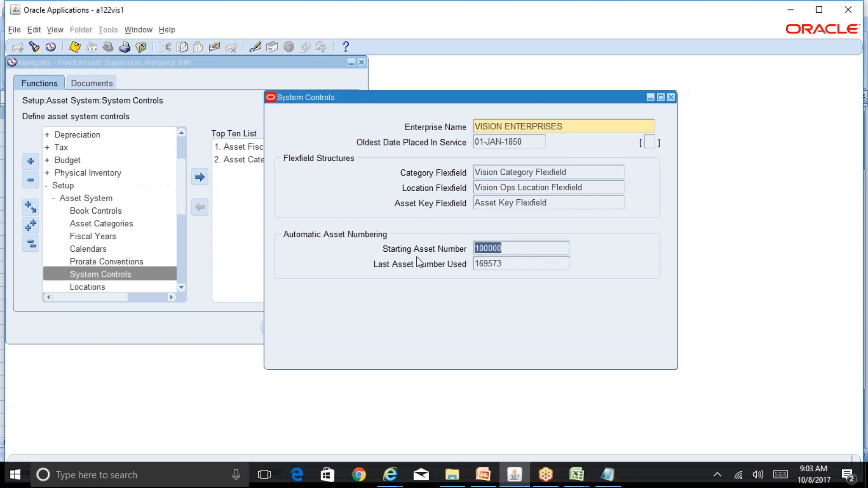
{"action": "left_click", "coordinate": [509, 250]}
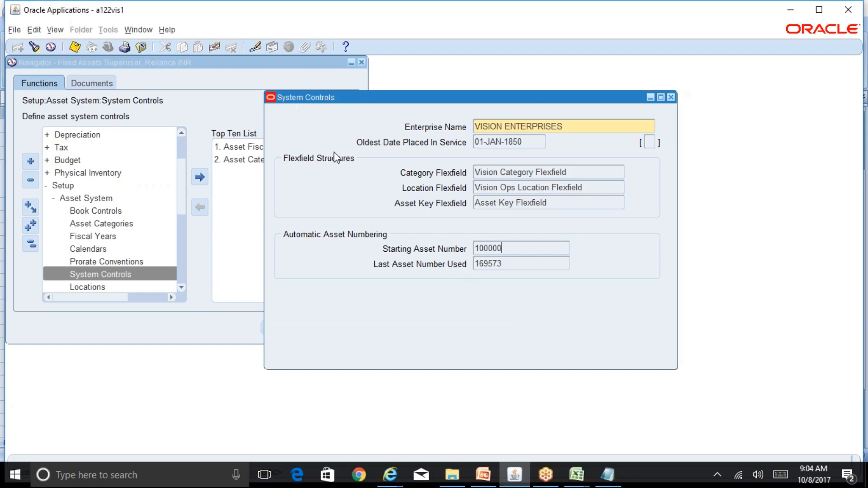
- In the BR100_Financials_FA workbook in Excel, review the asset key, location and category flexfield definitions on sheets FA-3, FA-4 and FA-5
{"action": "left_click", "coordinate": [571, 476]}
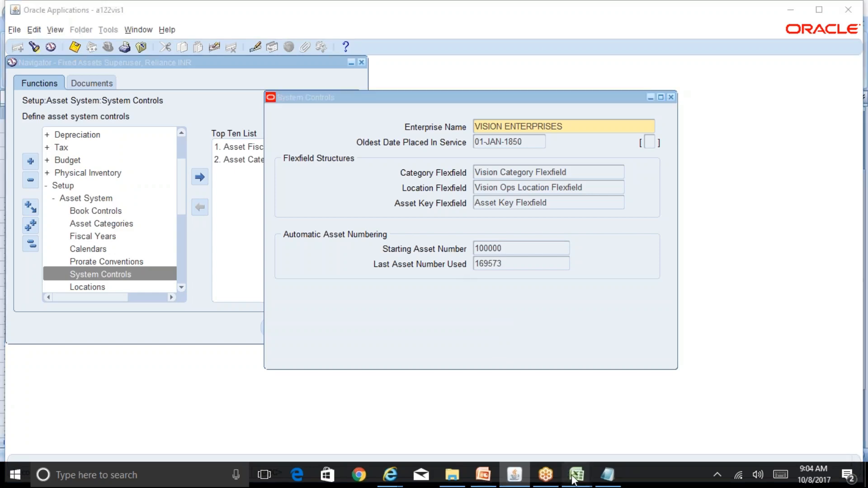
{"action": "left_click", "coordinate": [621, 442]}
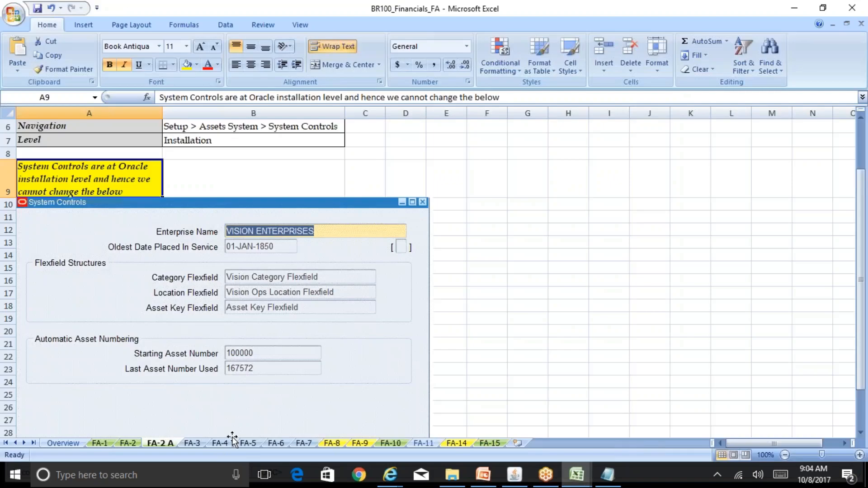
{"action": "left_click_drag", "start_coordinate": [861, 239], "coordinate": [861, 202]}
{"action": "left_click", "coordinate": [192, 443]}
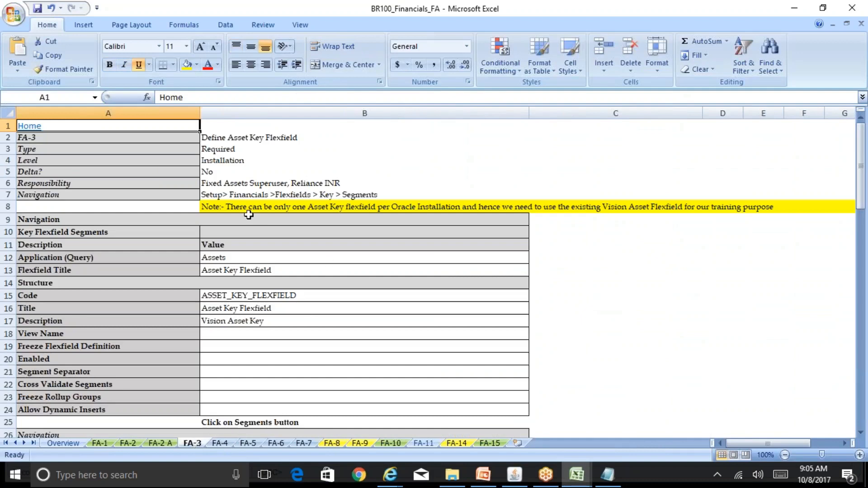
{"action": "left_click", "coordinate": [253, 244]}
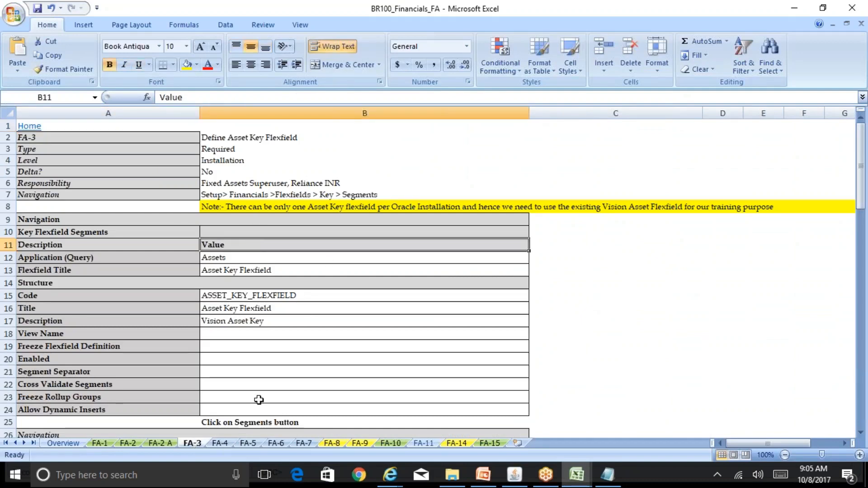
{"action": "left_click", "coordinate": [226, 443]}
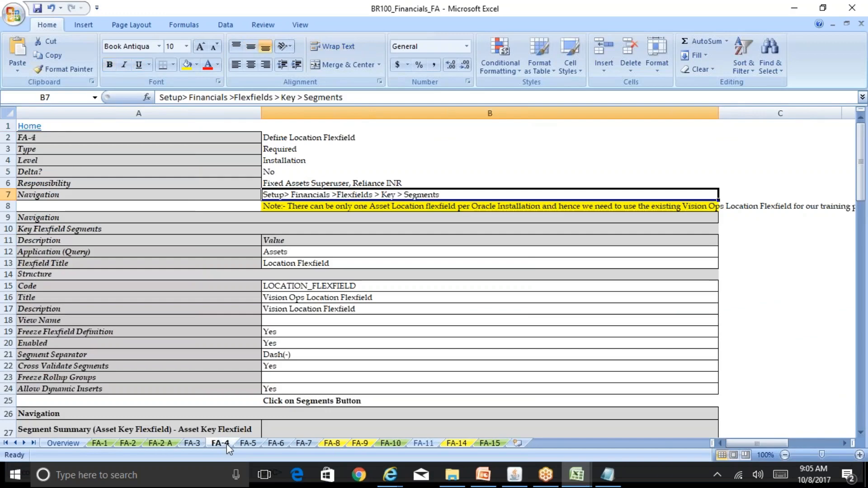
{"action": "left_click", "coordinate": [246, 444]}
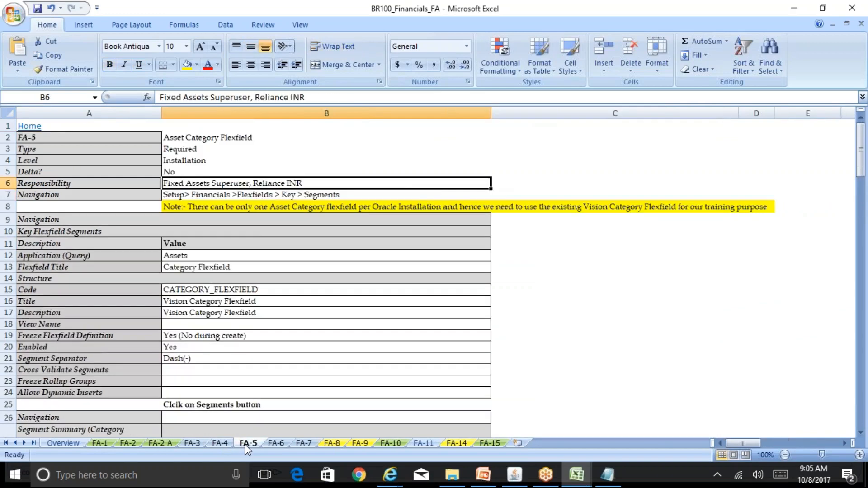
{"action": "left_click", "coordinate": [220, 443]}
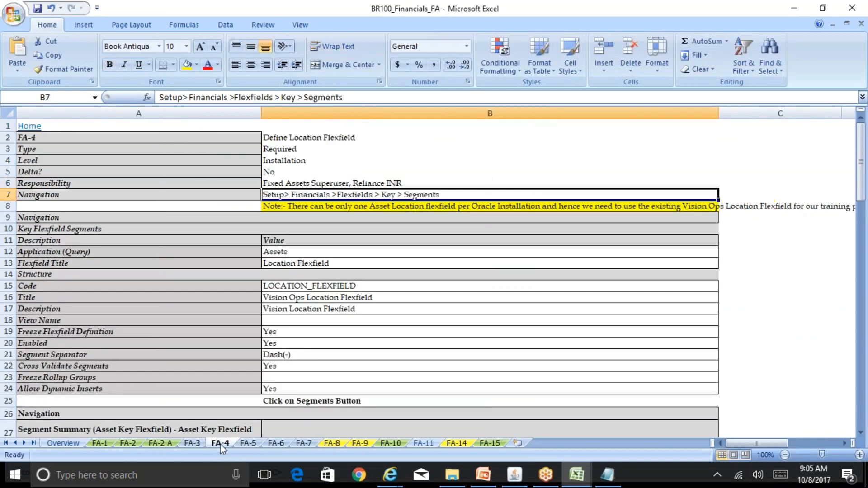
{"action": "left_click", "coordinate": [195, 443]}
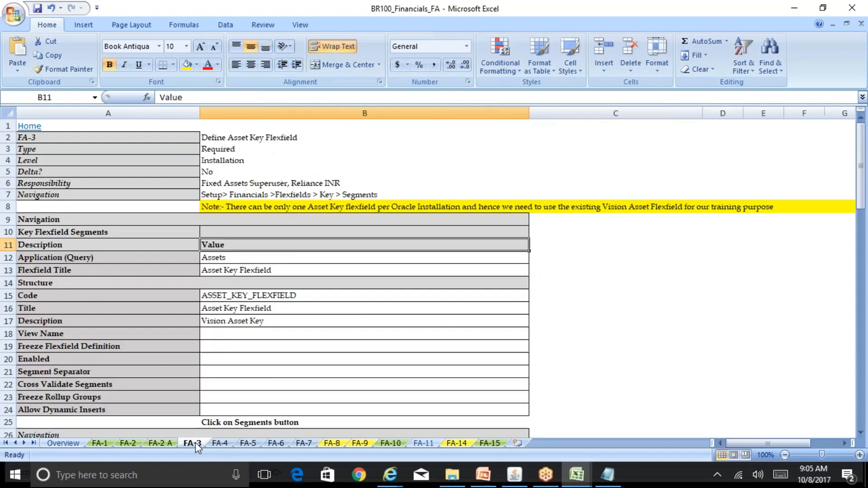
{"action": "left_click", "coordinate": [247, 444]}
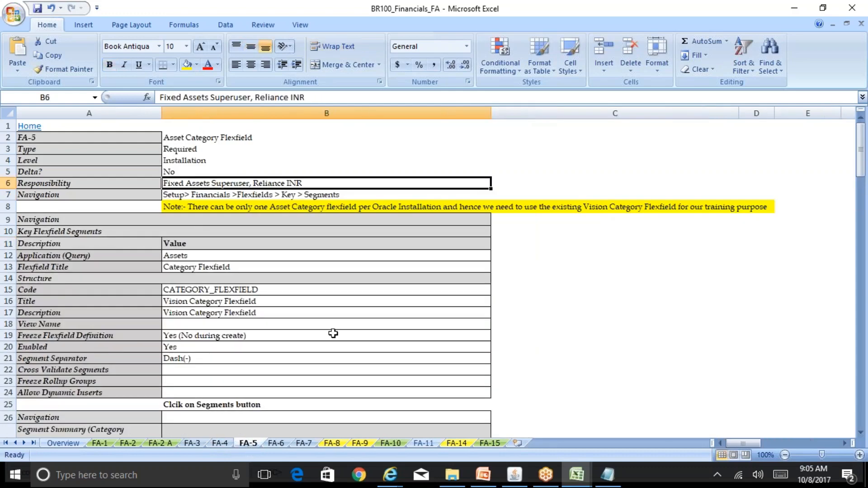
- Switch to the R12 Table of Contents workbook in Excel and view the Running Notes_FA sheet
{"action": "left_click", "coordinate": [577, 475]}
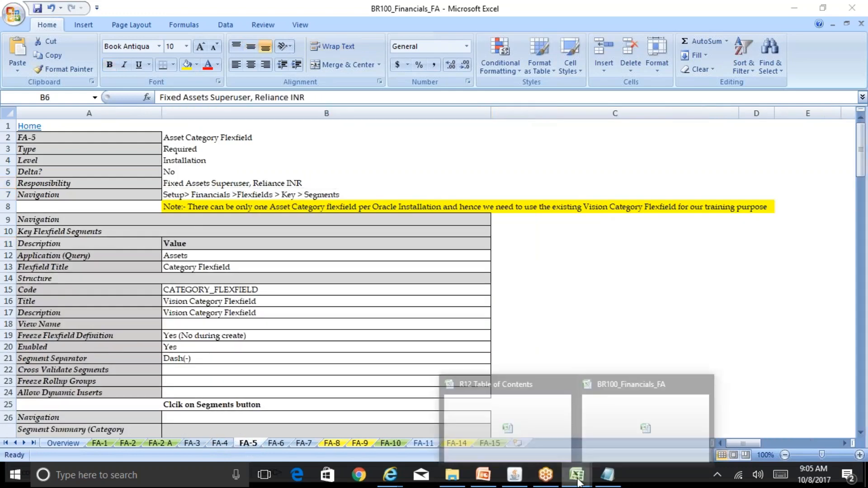
{"action": "left_click", "coordinate": [549, 433]}
{"action": "left_click", "coordinate": [555, 264]}
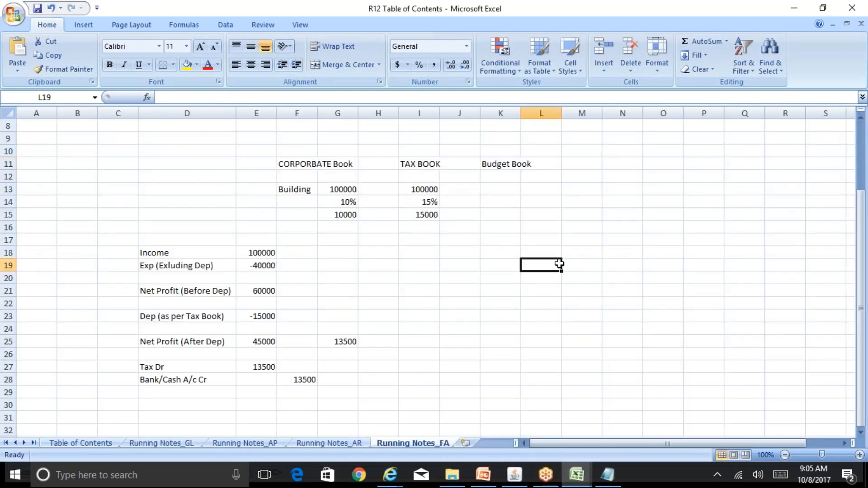
- Switch to Oracle Applications, close the System Controls form and collapse the whole Navigator function tree
{"action": "left_click", "coordinate": [543, 479]}
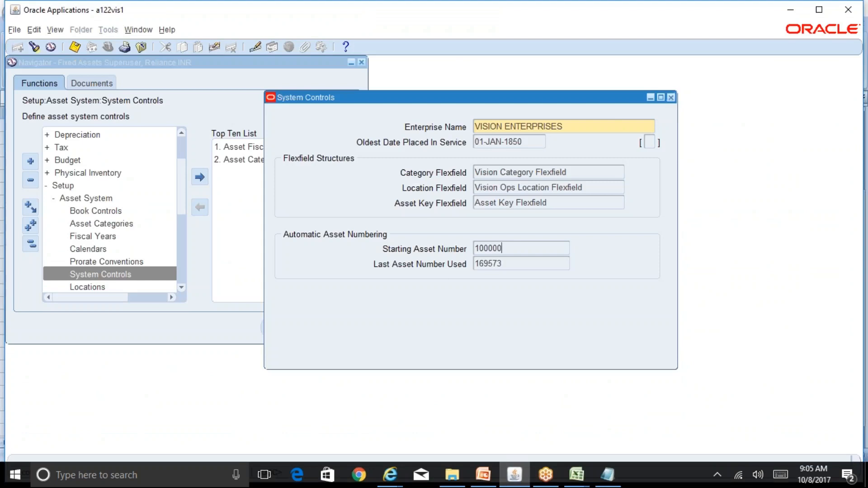
{"action": "left_click", "coordinate": [671, 98]}
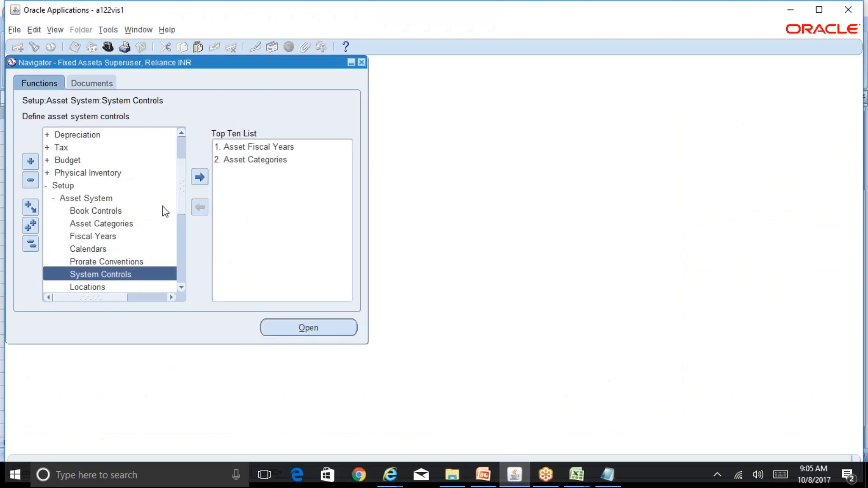
{"action": "left_click_drag", "start_coordinate": [182, 210], "coordinate": [188, 238]}
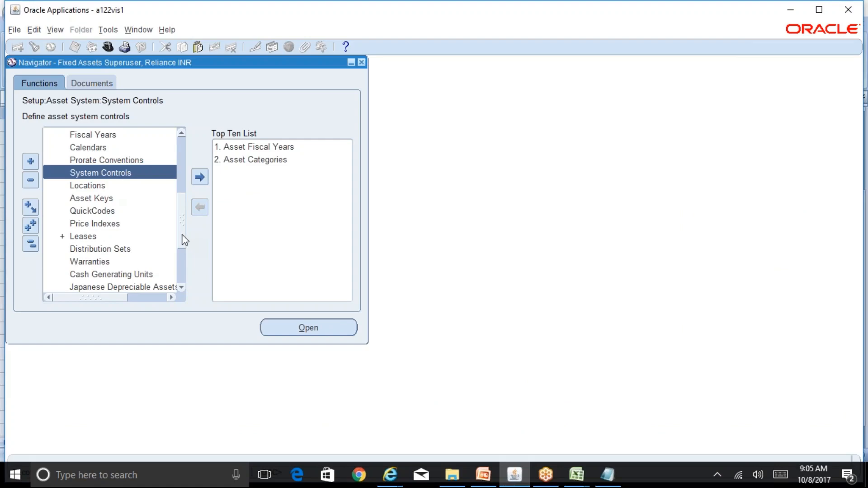
{"action": "scroll", "coordinate": [183, 240], "scroll_direction": "down", "scroll_amount": 3}
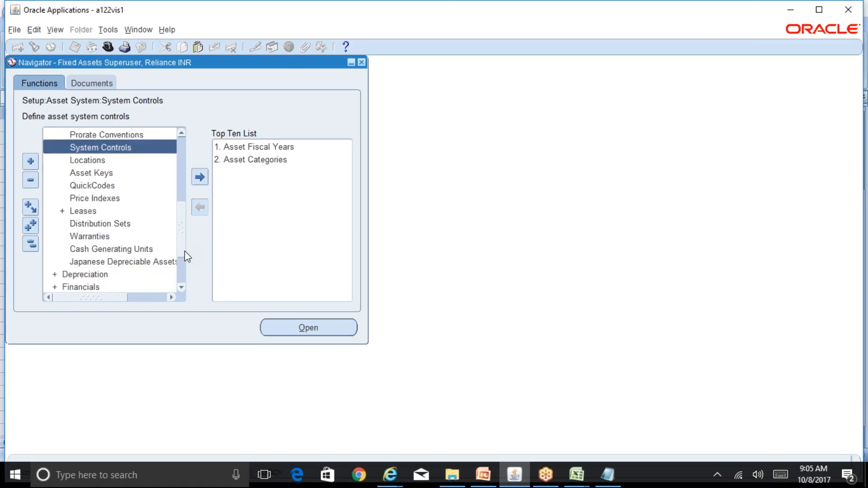
{"action": "left_click", "coordinate": [26, 245]}
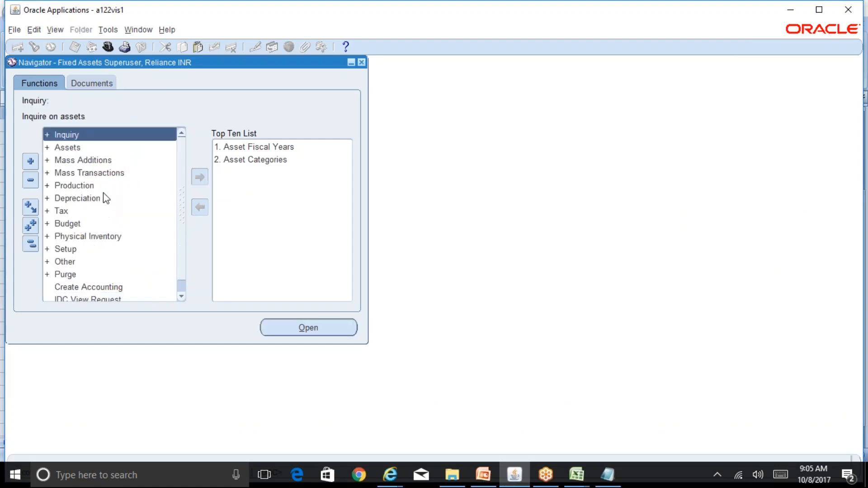
- Expand Setup and its Asset System functions in the Navigator tree
{"action": "double_click", "coordinate": [73, 249]}
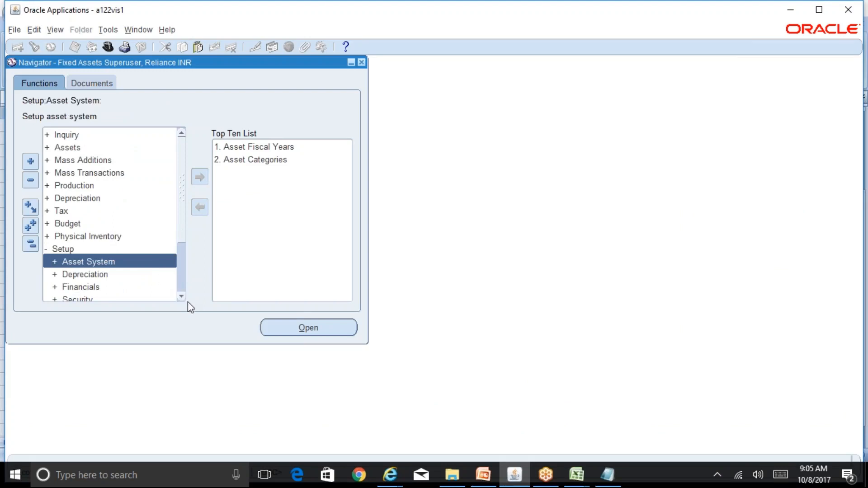
{"action": "scroll", "coordinate": [182, 297], "scroll_direction": "down", "scroll_amount": 4}
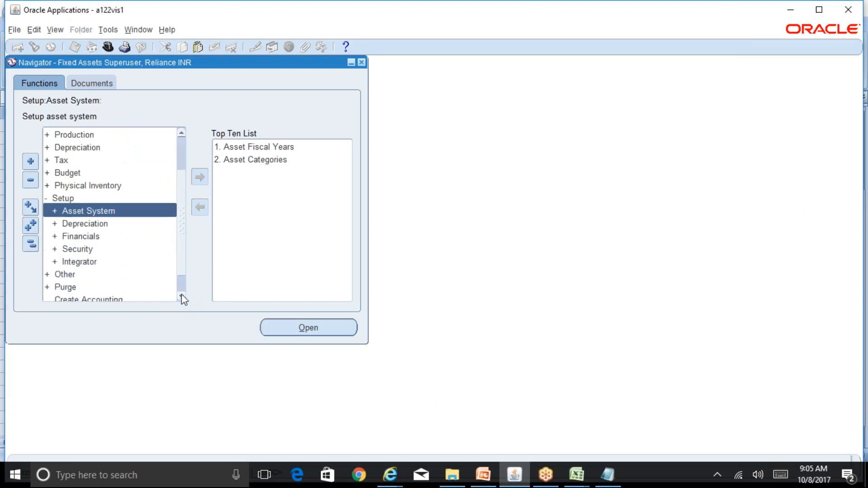
{"action": "left_click", "coordinate": [149, 215]}
{"action": "double_click", "coordinate": [149, 215]}
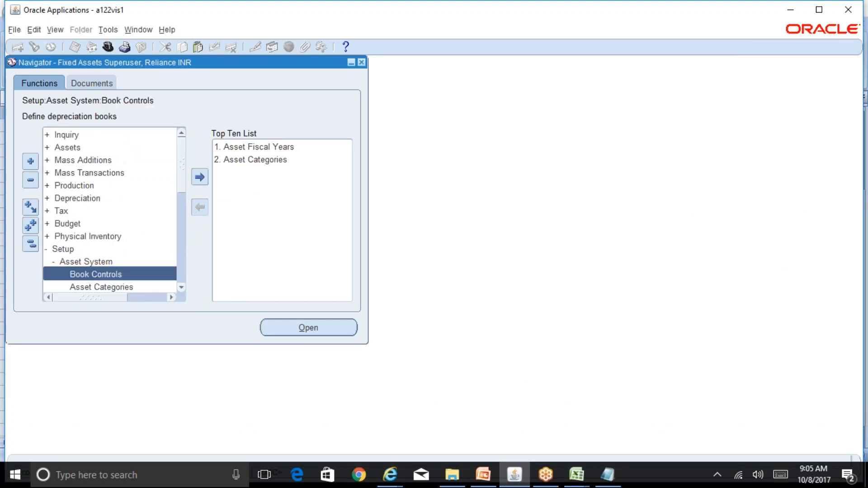
{"action": "left_click", "coordinate": [182, 288]}
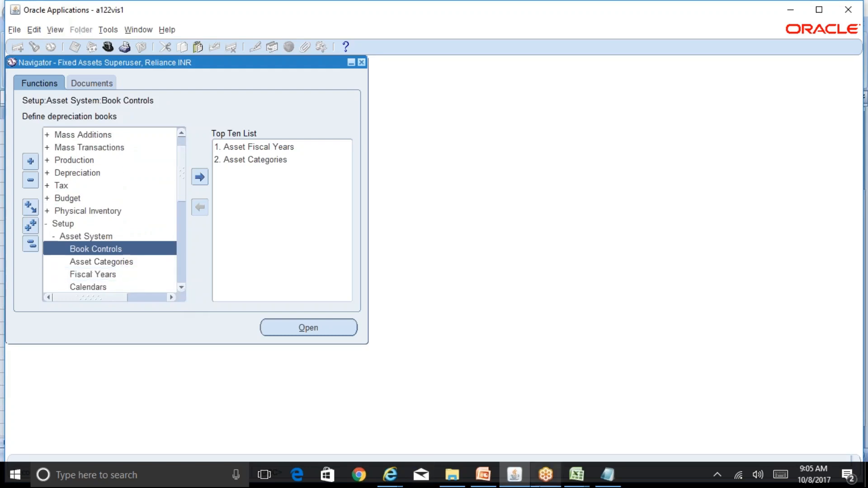
- Check the category flexfield's navigation path on sheet FA-5 of BR100_Financials_FA in Excel, then return to Oracle Applications
{"action": "left_click", "coordinate": [577, 475]}
{"action": "left_click", "coordinate": [649, 422]}
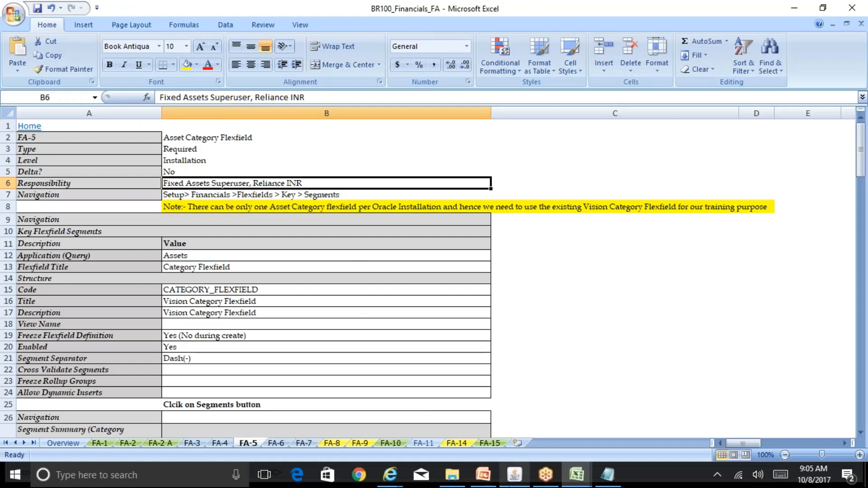
{"action": "left_click", "coordinate": [514, 474]}
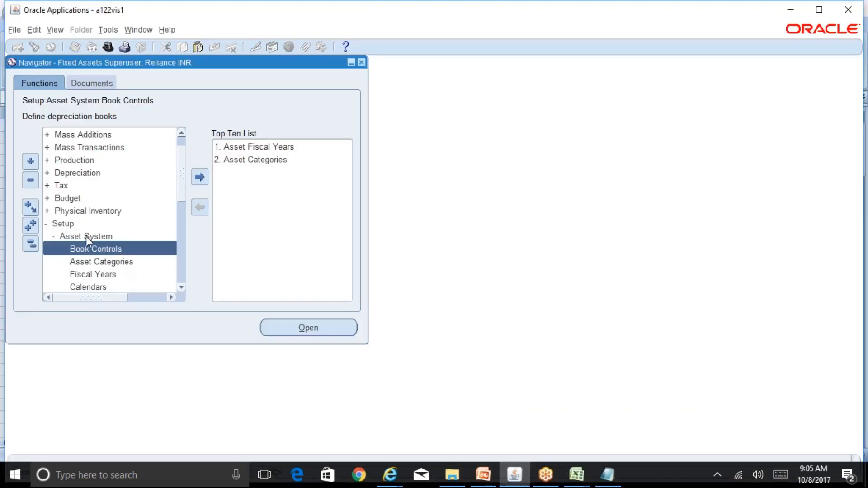
- Collapse Asset System and open the Key Flexfield Segments form under Setup > Financials > Flexfields > Key > Segments
{"action": "double_click", "coordinate": [86, 236]}
{"action": "left_click", "coordinate": [110, 287]}
{"action": "double_click", "coordinate": [119, 289]}
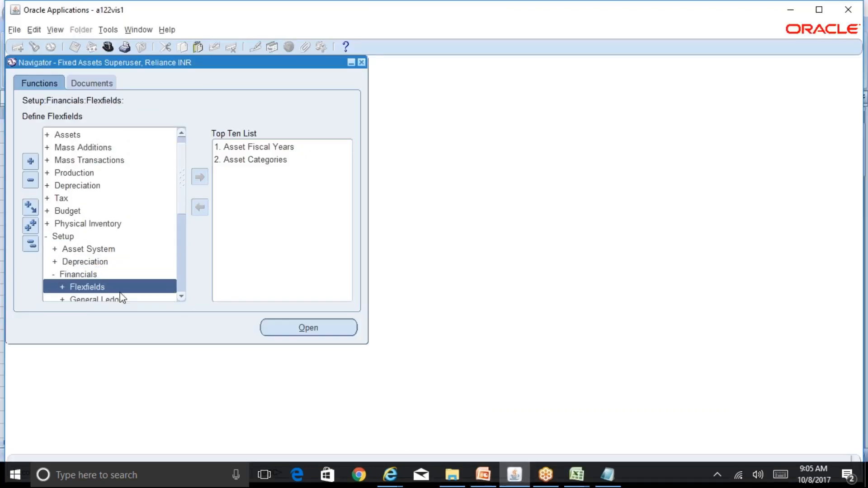
{"action": "double_click", "coordinate": [120, 290]}
{"action": "double_click", "coordinate": [125, 290]}
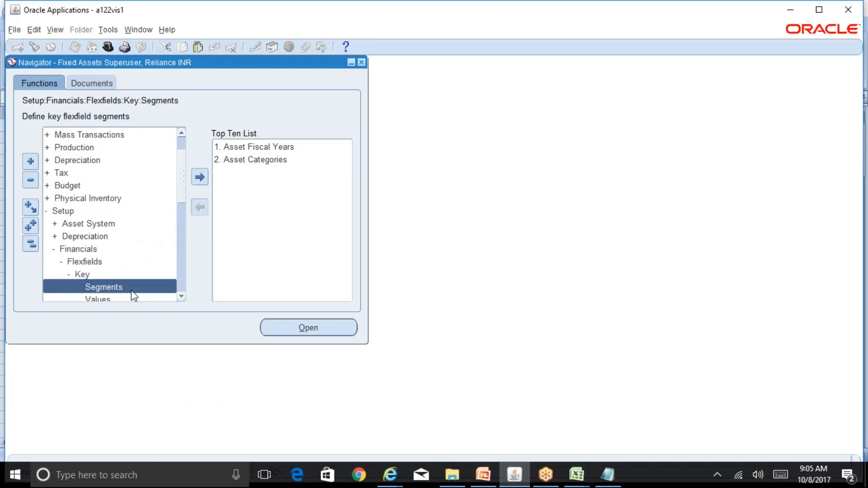
{"action": "double_click", "coordinate": [132, 287]}
- Query the key flexfields of application General%Ledger% and browse through the records to the Accounting Flexfield
{"action": "key", "text": "F11"}
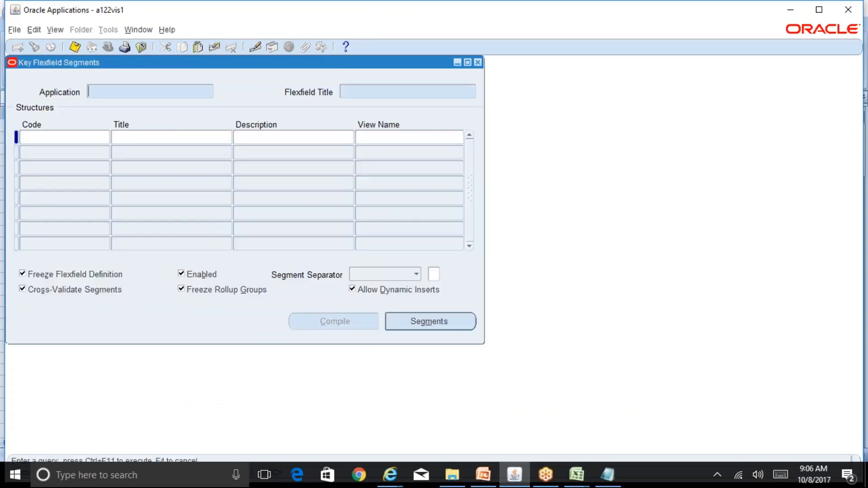
{"action": "type", "text": "General%Ledger%"}
{"action": "key", "text": "ctrl+F11"}
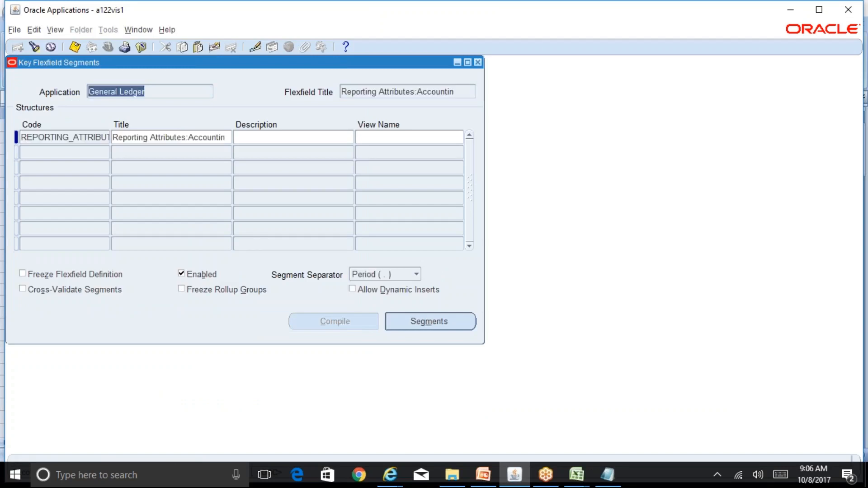
{"action": "left_click", "coordinate": [457, 93]}
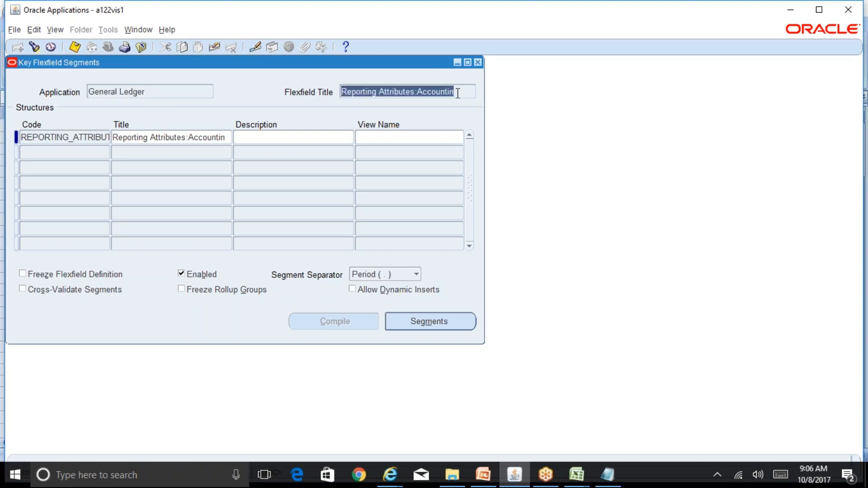
{"action": "key", "text": "Down"}
{"action": "key", "text": "Down"}
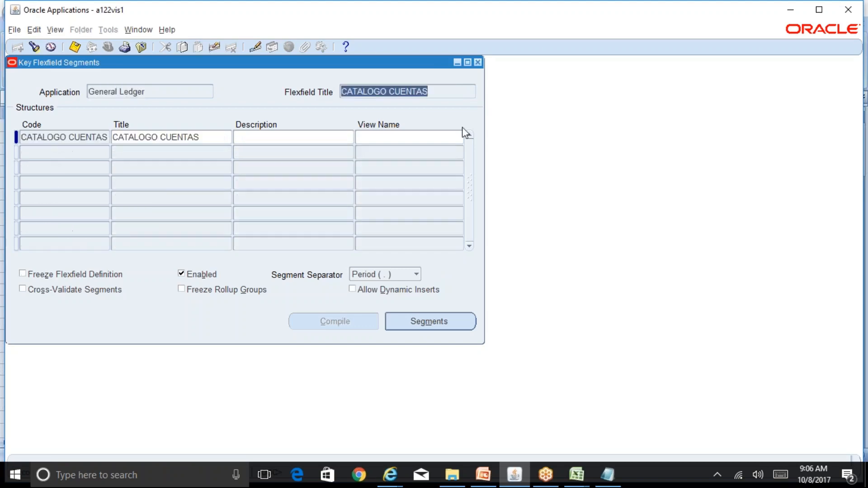
{"action": "key", "text": "Down"}
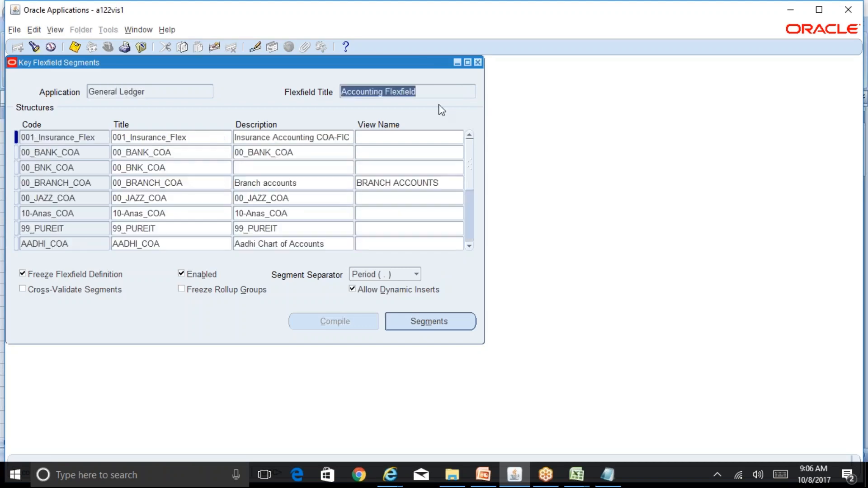
- Query the key flexfields of application Assets% and browse the Location and Asset Key records, ending on the Category Flexfield
{"action": "left_click", "coordinate": [164, 92]}
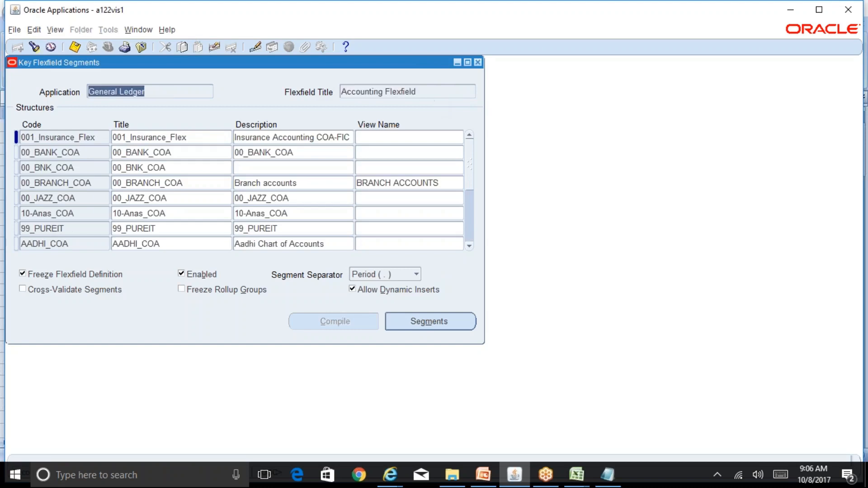
{"action": "key", "text": "F11"}
{"action": "type", "text": "A"}
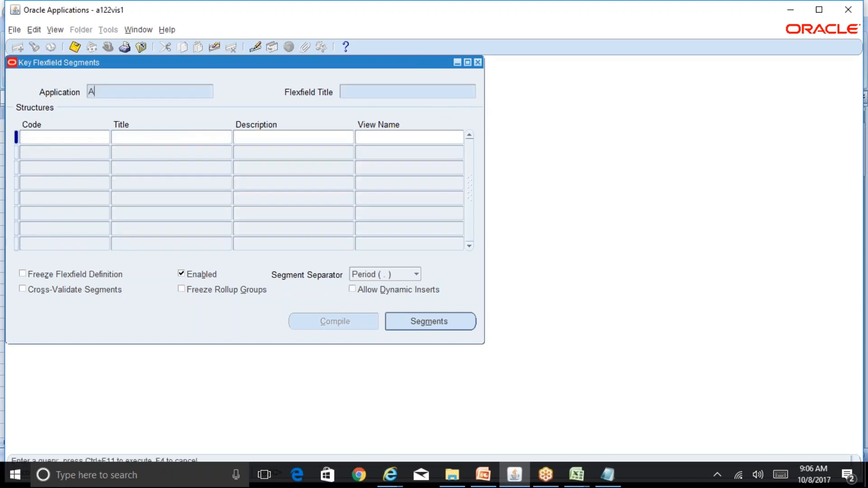
{"action": "type", "text": "ssets%"}
{"action": "key", "text": "ctrl+F11"}
{"action": "left_click", "coordinate": [414, 92]}
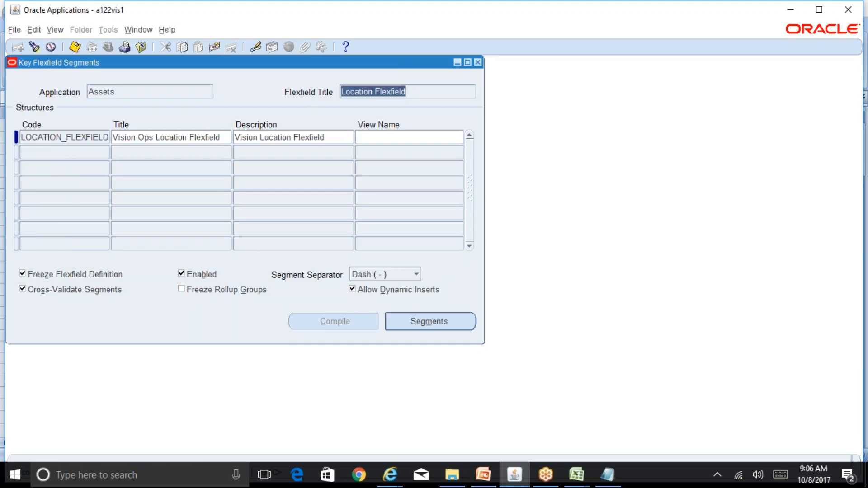
{"action": "key", "text": "Down"}
{"action": "key", "text": "Down"}
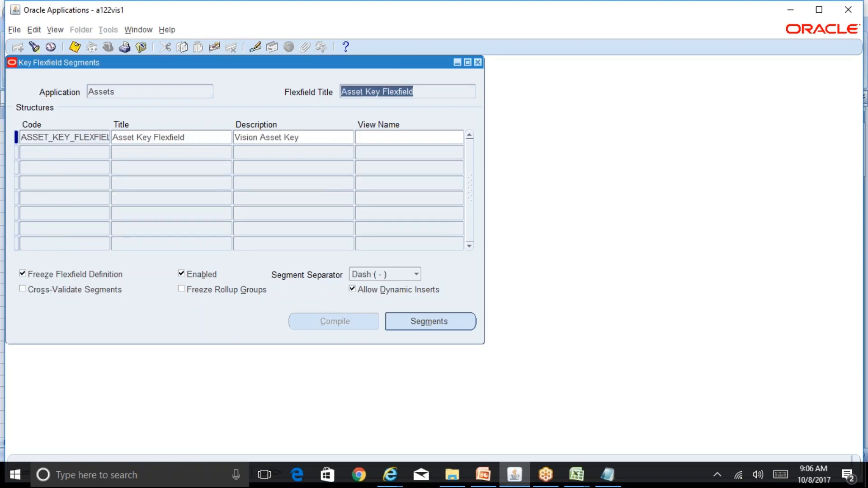
{"action": "key", "text": "Up"}
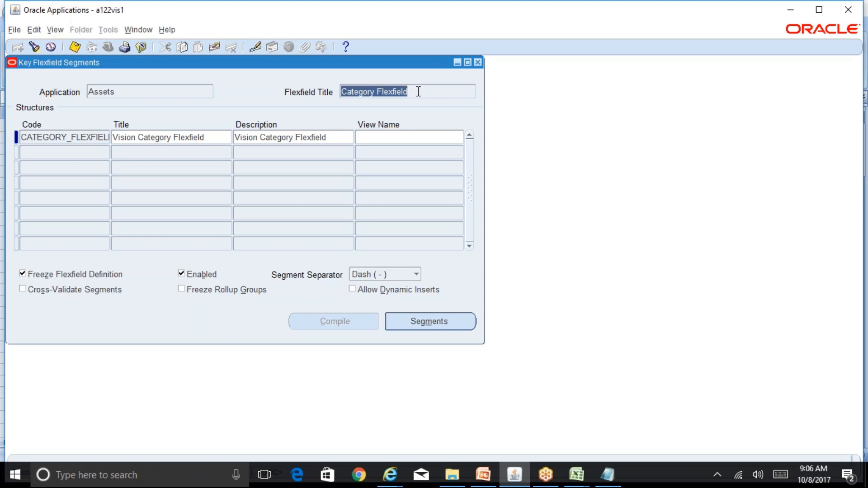
- Query the Assets application's key flexfields again
{"action": "left_click", "coordinate": [123, 93]}
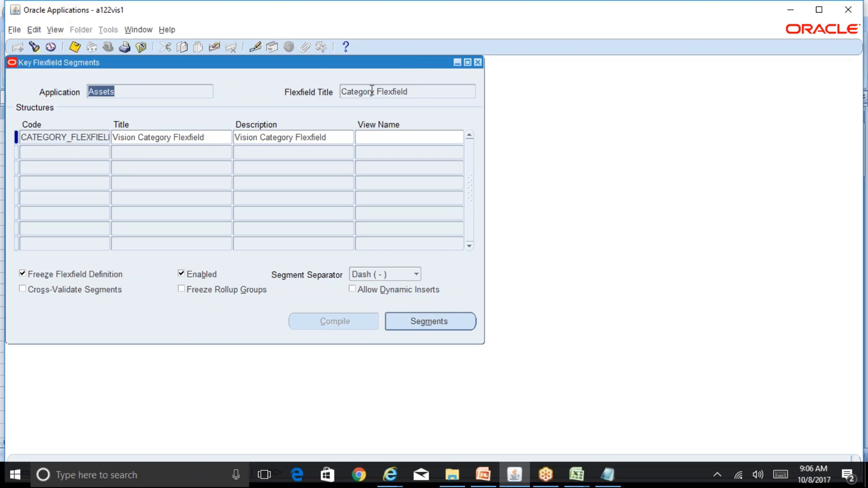
{"action": "key", "text": "F11"}
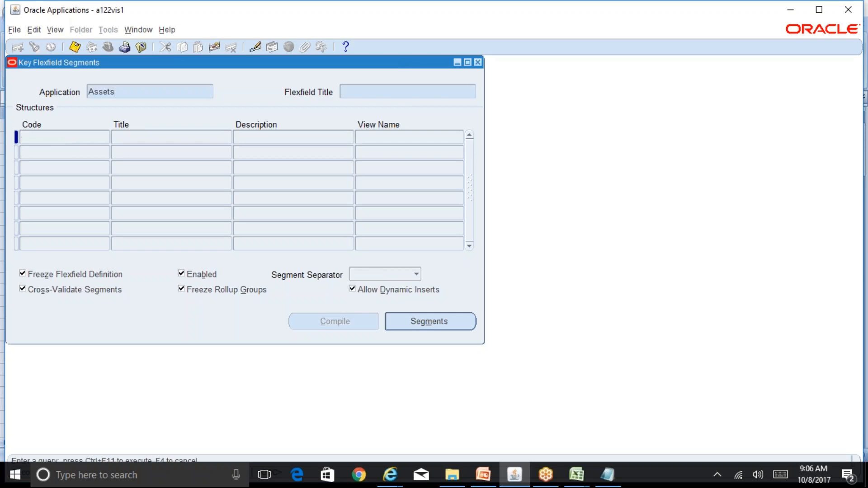
{"action": "key", "text": "ctrl+F11"}
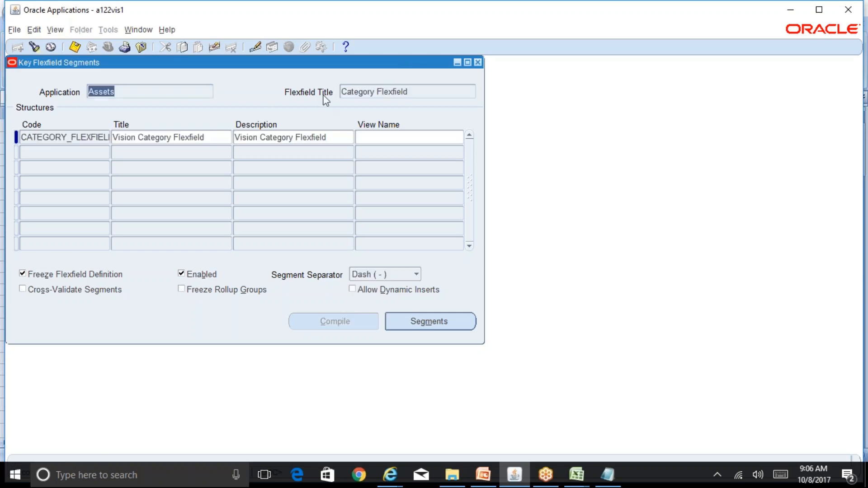
- Try to start a second structure below CATEGORY_FLEXFIELD for the Category Flexfield title
{"action": "left_click", "coordinate": [418, 90]}
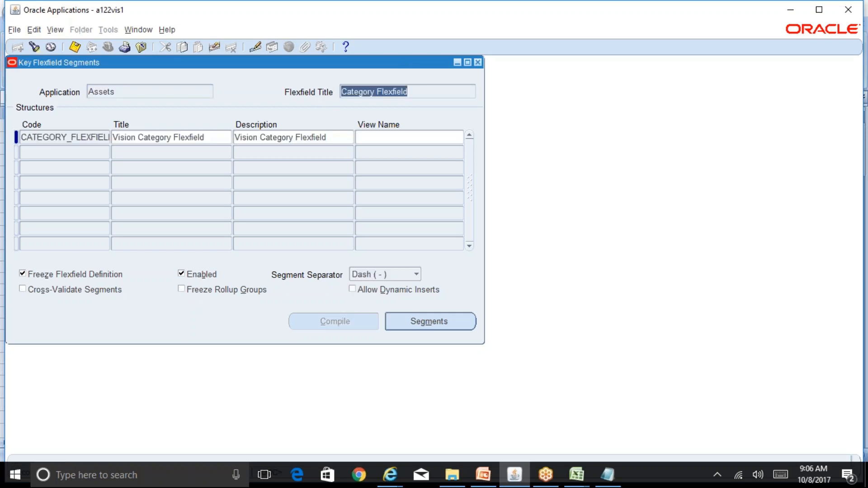
{"action": "left_click", "coordinate": [80, 139]}
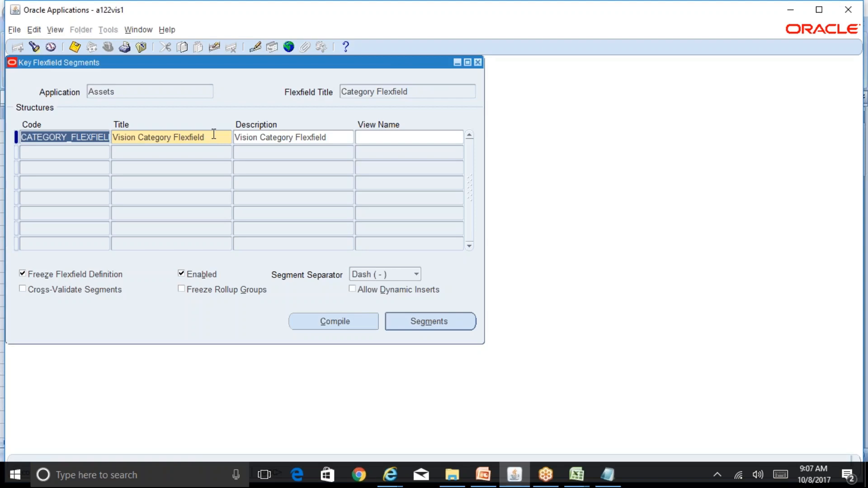
{"action": "left_click", "coordinate": [81, 153]}
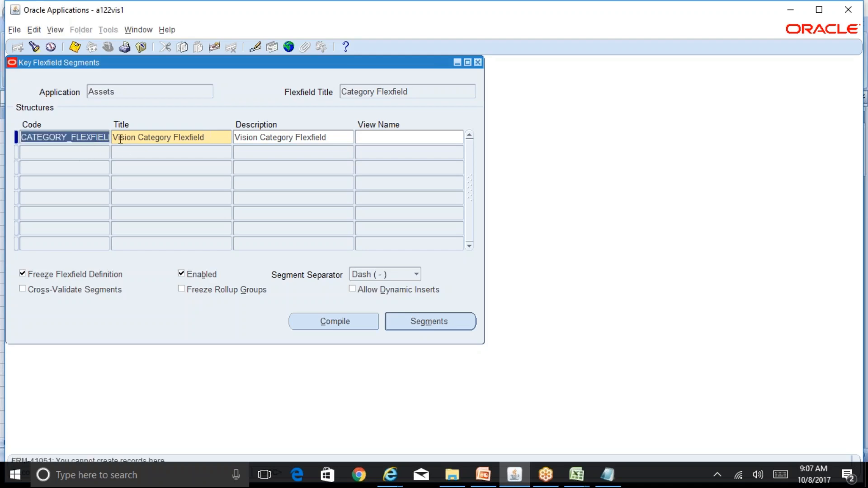
- Maximize the Oracle Applications window and open the segments of the Vision Category Flexfield structure
{"action": "left_click", "coordinate": [818, 10]}
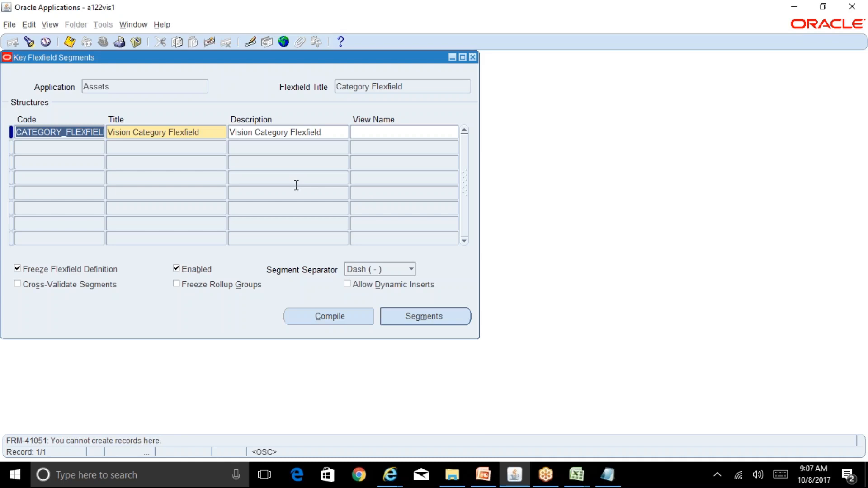
{"action": "left_click", "coordinate": [218, 132]}
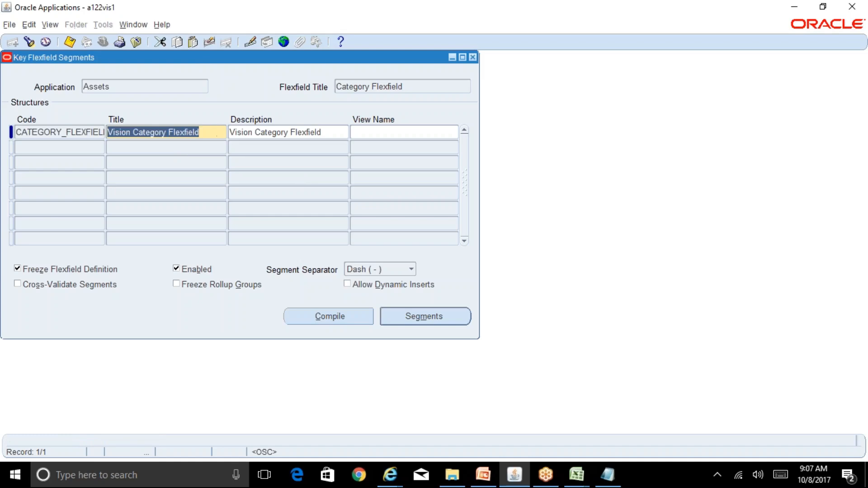
{"action": "left_click_drag", "start_coordinate": [317, 63], "coordinate": [432, 64]}
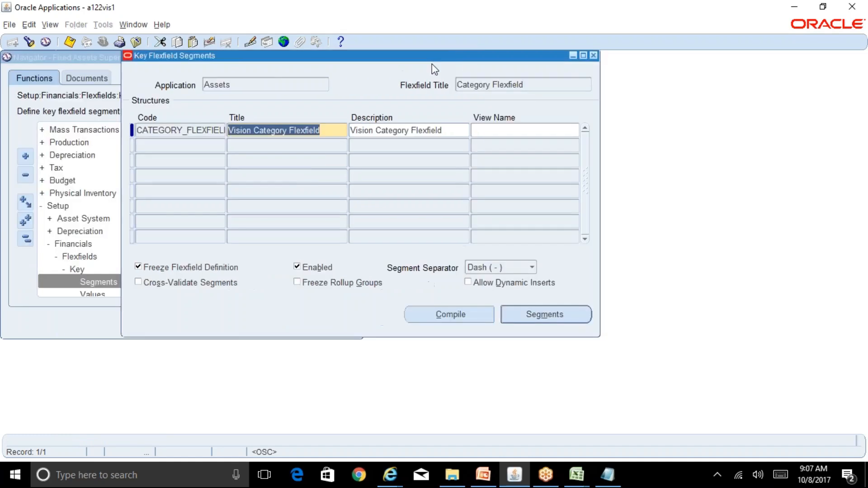
{"action": "left_click", "coordinate": [531, 310]}
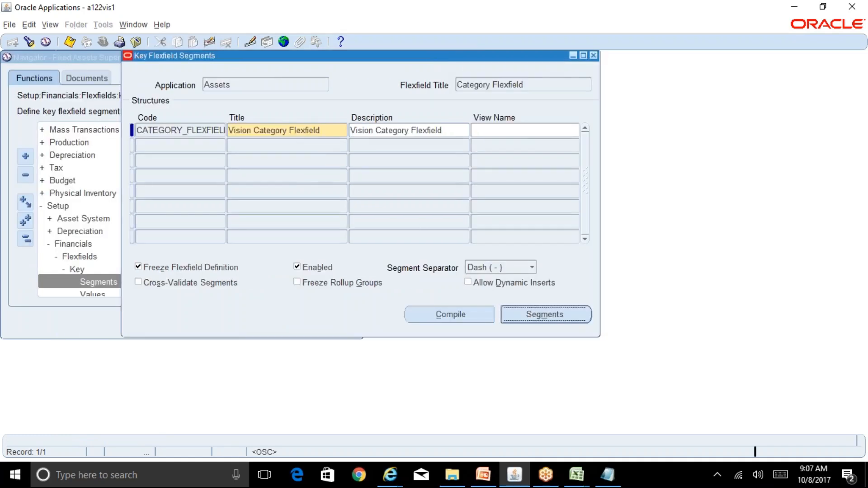
- Examine the Major Category and Minor Category segments of the Vision Category Flexfield, moving the Segments Summary window clear of the structure list
{"action": "left_click", "coordinate": [244, 133]}
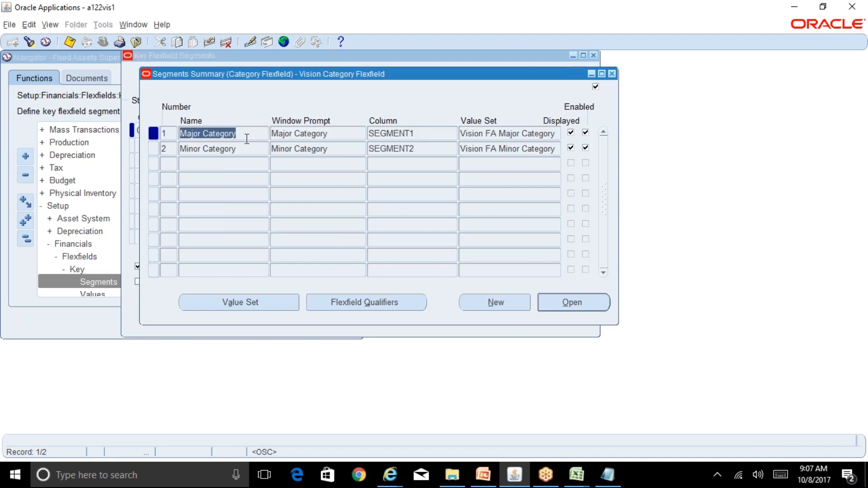
{"action": "left_click", "coordinate": [246, 149]}
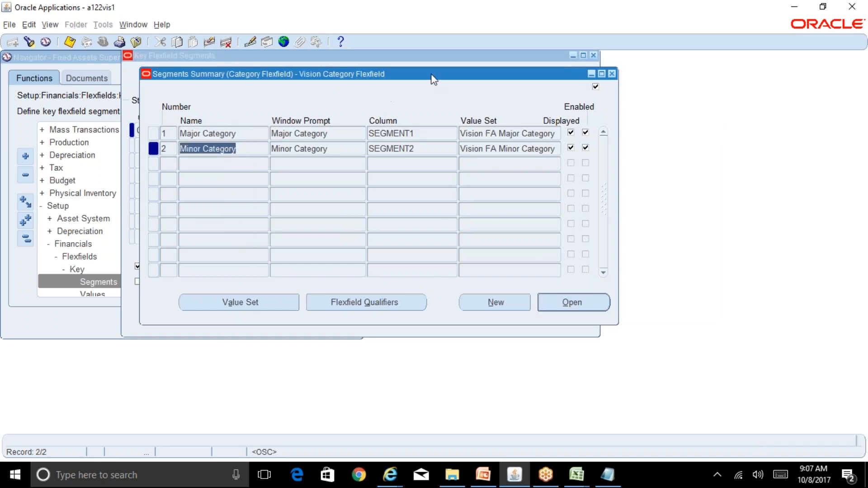
{"action": "left_click_drag", "start_coordinate": [433, 80], "coordinate": [638, 88]}
{"action": "left_click", "coordinate": [459, 144]}
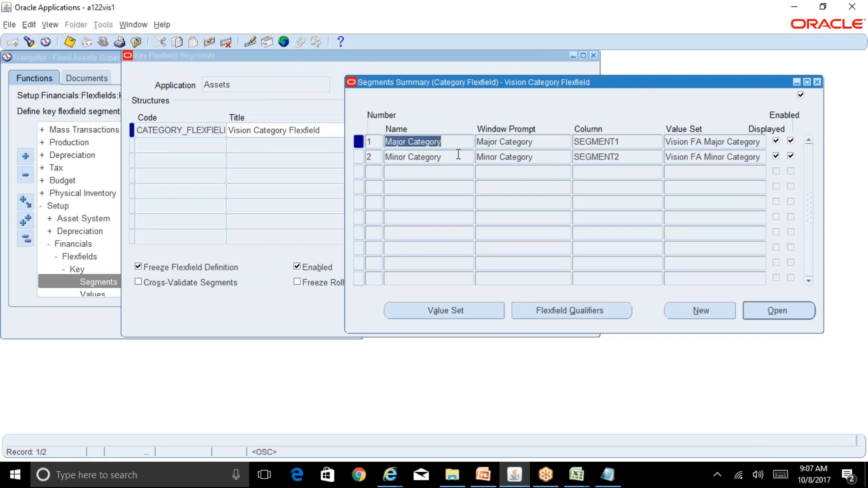
{"action": "double_click", "coordinate": [458, 155]}
{"action": "left_click", "coordinate": [452, 143]}
- Switch to the R12 Table of Contents workbook, enter "Ledger" in L20 and "Journal Category" in L21, and fit column L to its text
{"action": "mouse_move", "coordinate": [577, 475]}
{"action": "left_click", "coordinate": [550, 450]}
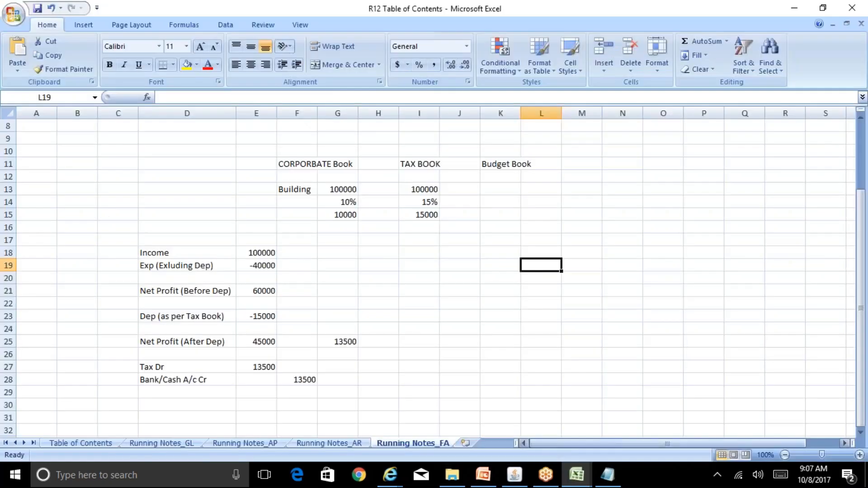
{"action": "left_click", "coordinate": [546, 282]}
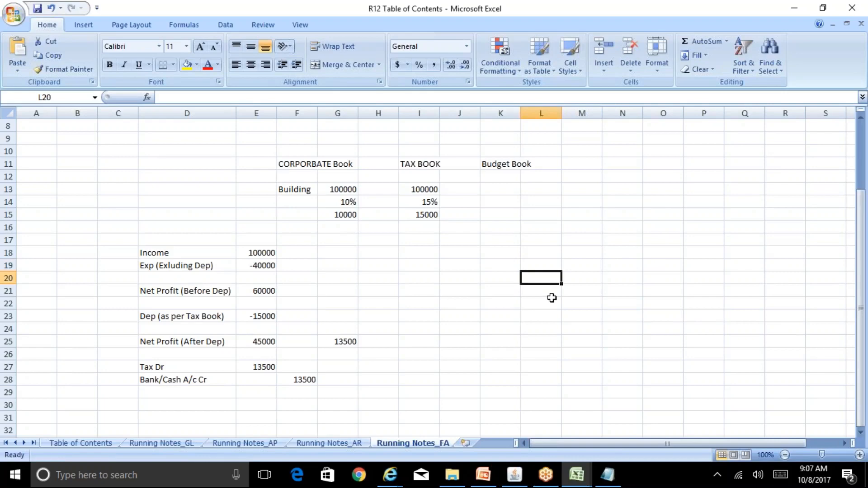
{"action": "type", "text": "Ledger"}
{"action": "key", "text": "Return"}
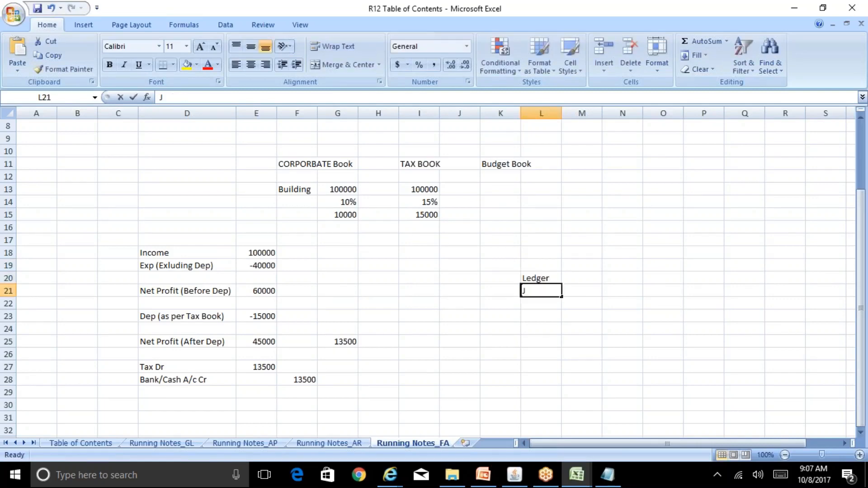
{"action": "type", "text": "Journal Category"}
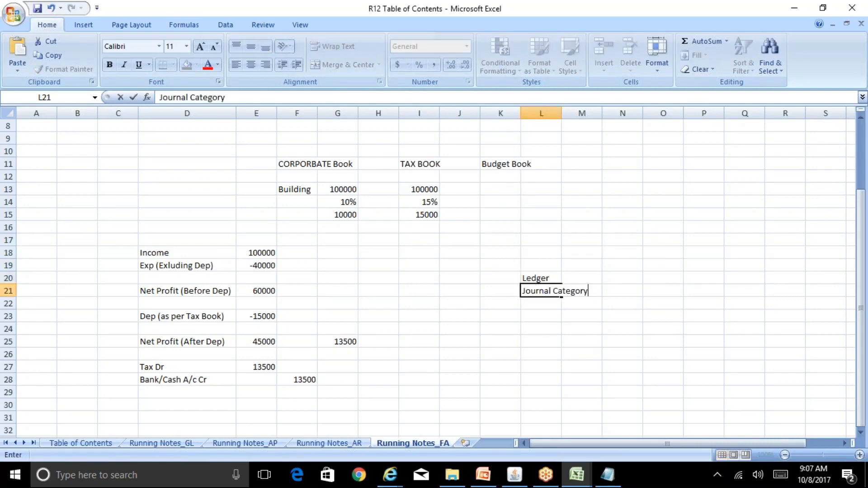
{"action": "key", "text": "Return"}
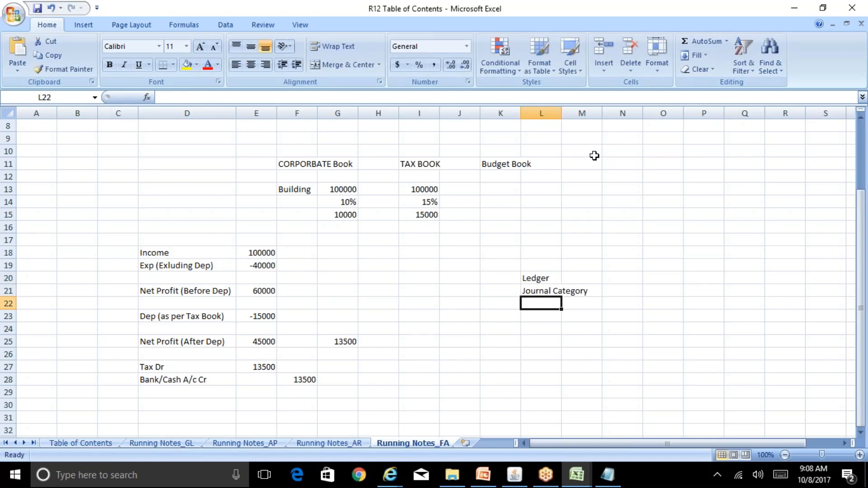
{"action": "double_click", "coordinate": [562, 113]}
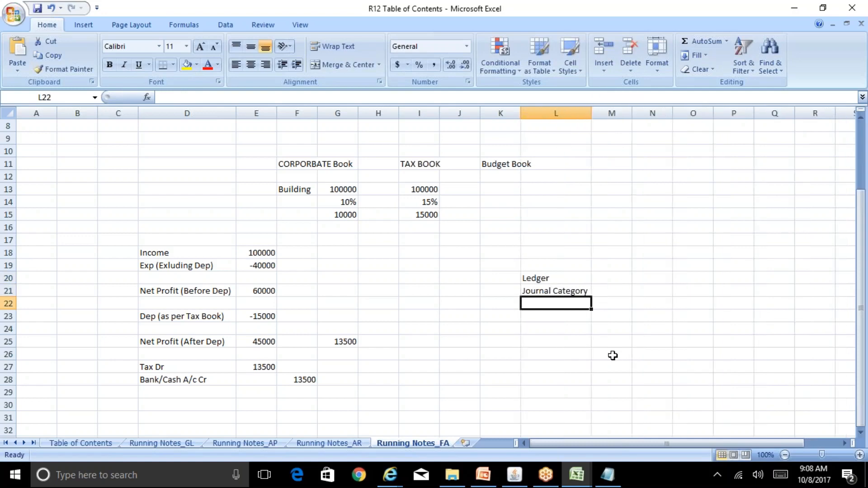
- Enter "Corp book" in N20 and "Asset Category" in N21, and fit column N to its text
{"action": "key", "text": "Right"}
{"action": "key", "text": "Right"}
{"action": "key", "text": "Up"}
{"action": "key", "text": "Up"}
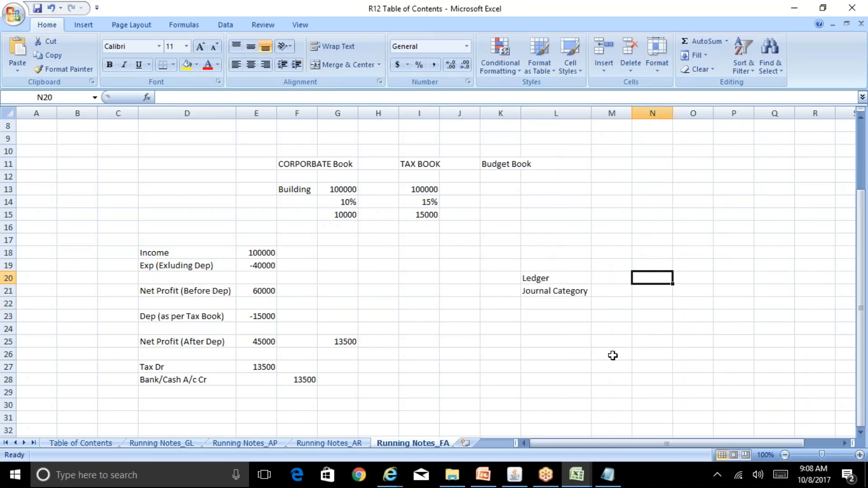
{"action": "type", "text": "CO"}
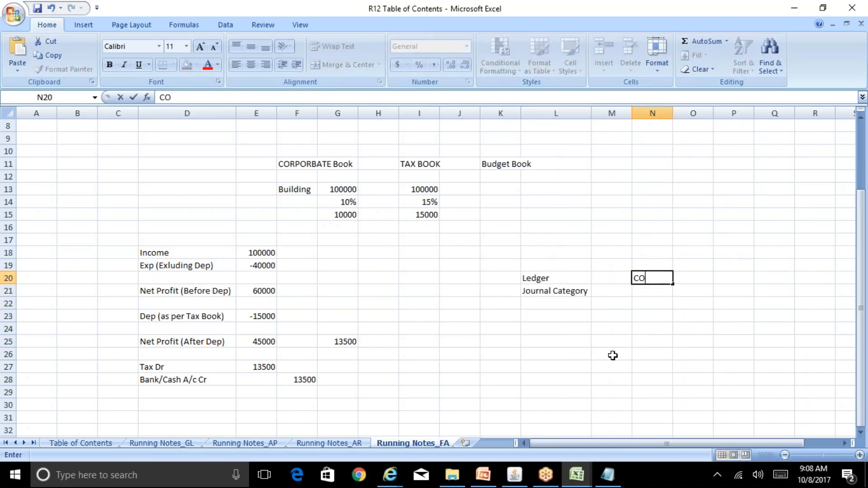
{"action": "type", "text": "rp book"}
{"action": "key", "text": "Return"}
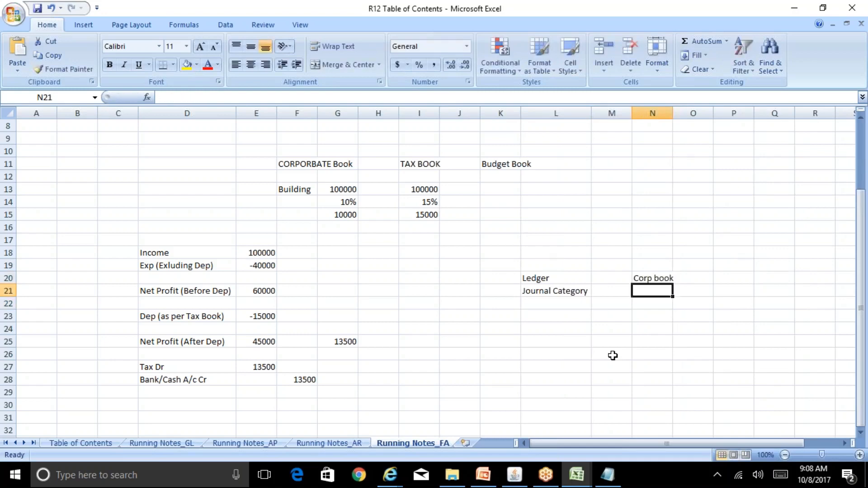
{"action": "type", "text": "Asset C"}
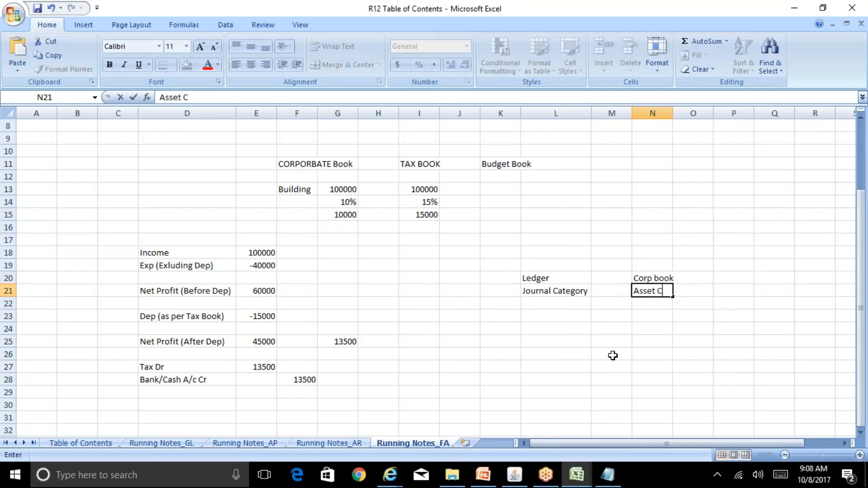
{"action": "type", "text": "ategory"}
{"action": "key", "text": "Return"}
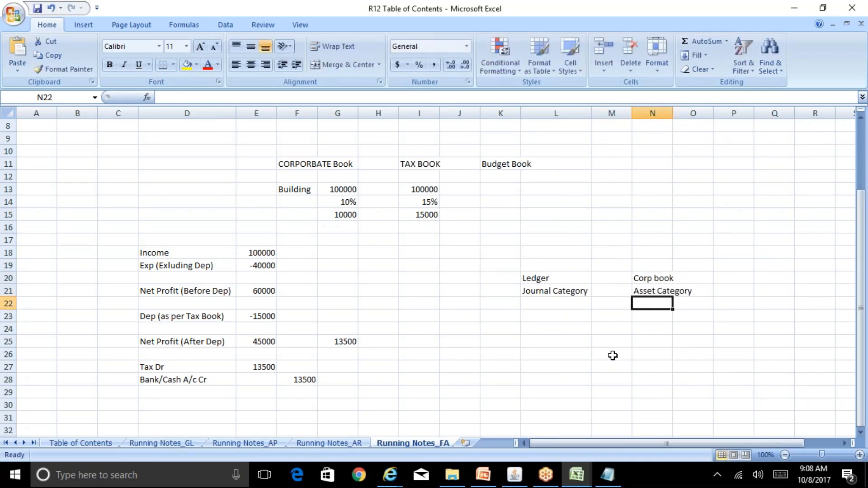
{"action": "double_click", "coordinate": [673, 113]}
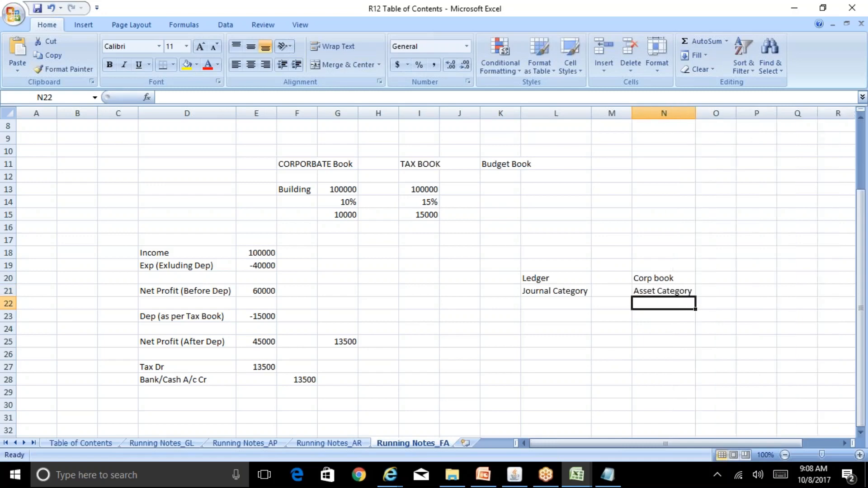
- Compare the Journal Category and Asset Category notes, and switch to Oracle Applications to view the Minor Category segment
{"action": "left_click", "coordinate": [711, 291]}
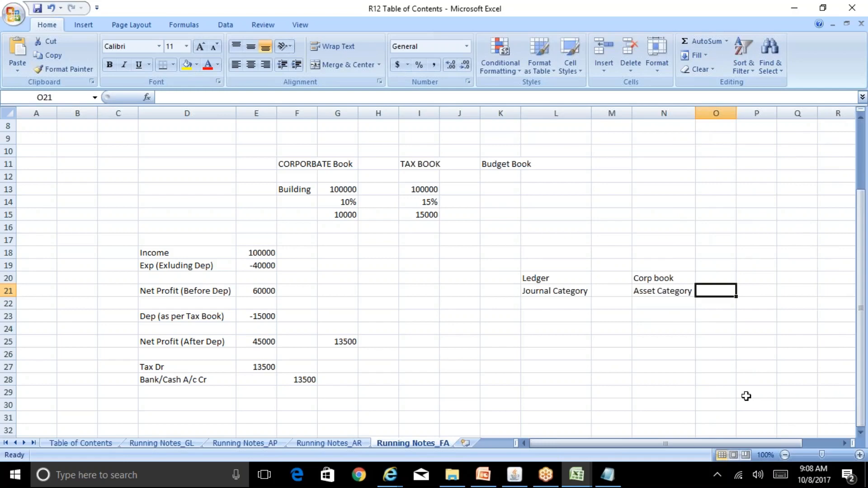
{"action": "key", "text": "Left"}
{"action": "key", "text": "Left"}
{"action": "key", "text": "Left"}
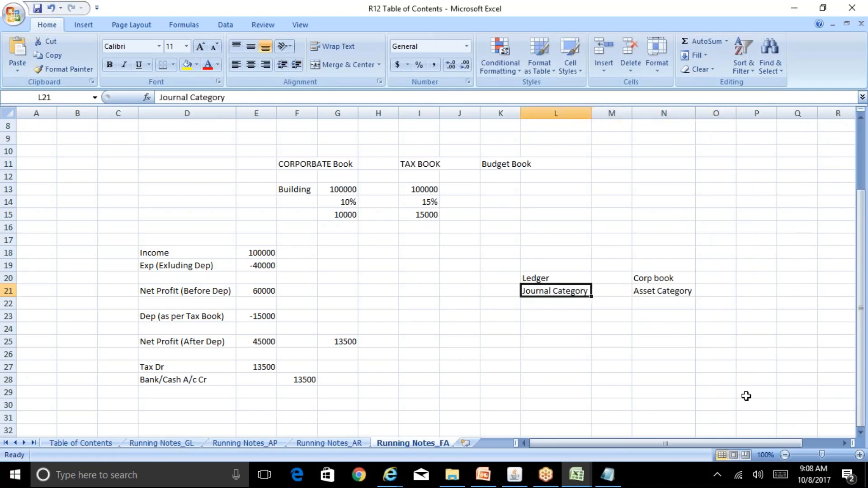
{"action": "key", "text": "Right"}
{"action": "key", "text": "Right"}
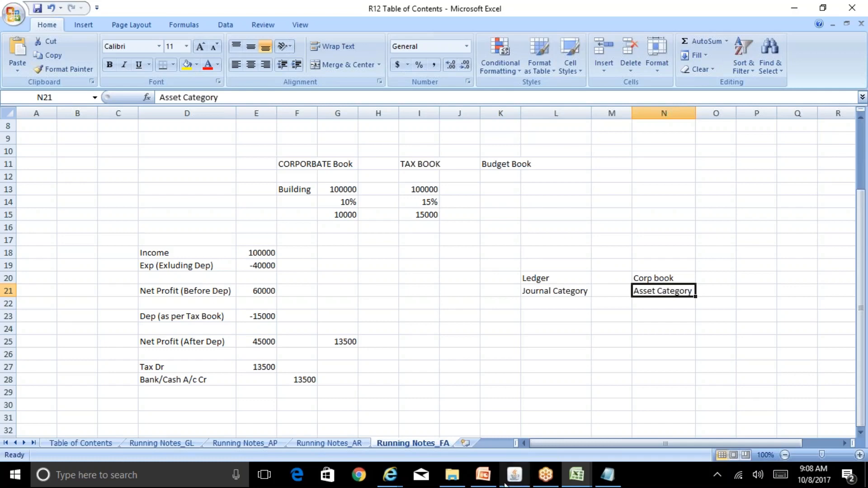
{"action": "left_click", "coordinate": [517, 480]}
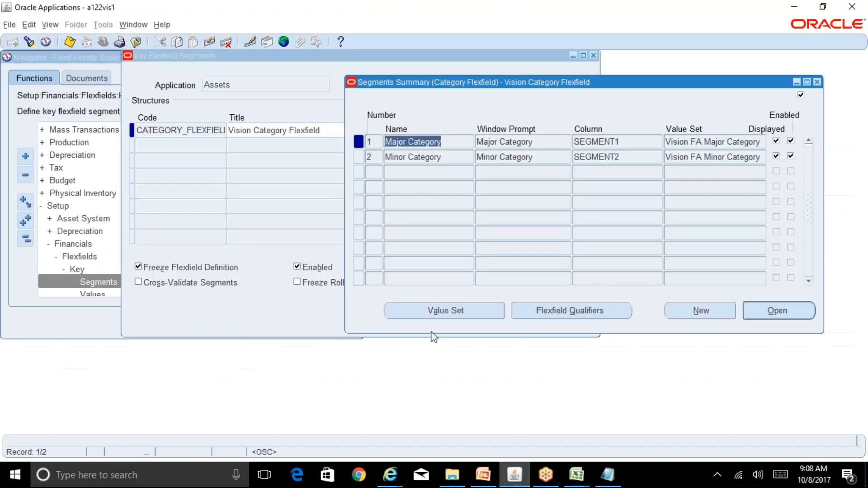
{"action": "left_click", "coordinate": [449, 159]}
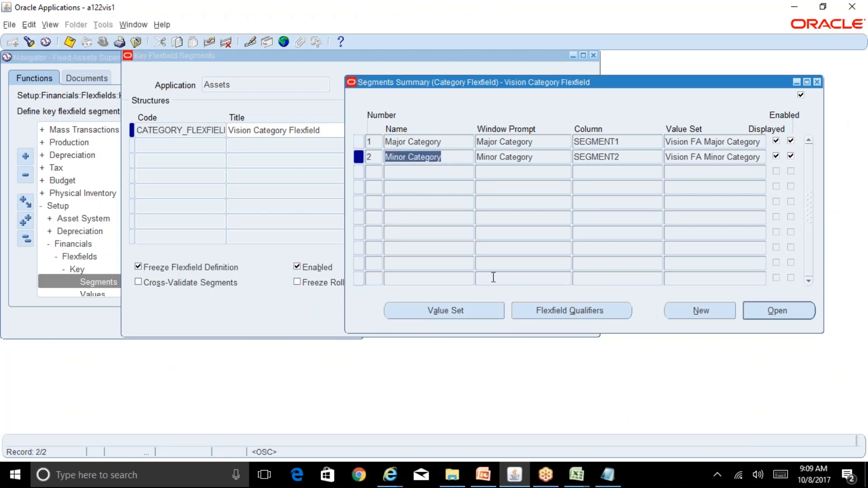
- Switch back to the R12 Table of Contents workbook, enter "COMPUTER" in P21, and fit column P to its text
{"action": "left_click", "coordinate": [577, 472]}
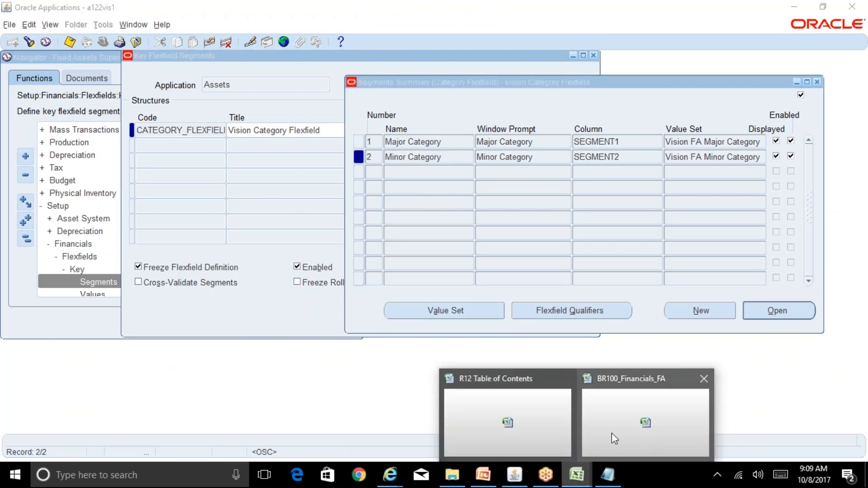
{"action": "left_click", "coordinate": [541, 433]}
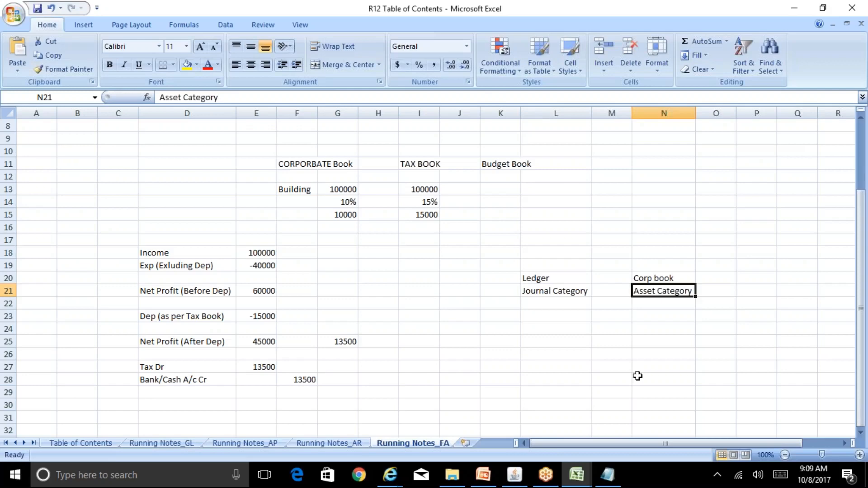
{"action": "key", "text": "Right"}
{"action": "key", "text": "Right"}
{"action": "key", "text": "Right"}
{"action": "key", "text": "Right"}
{"action": "key", "text": "Left"}
{"action": "key", "text": "Left"}
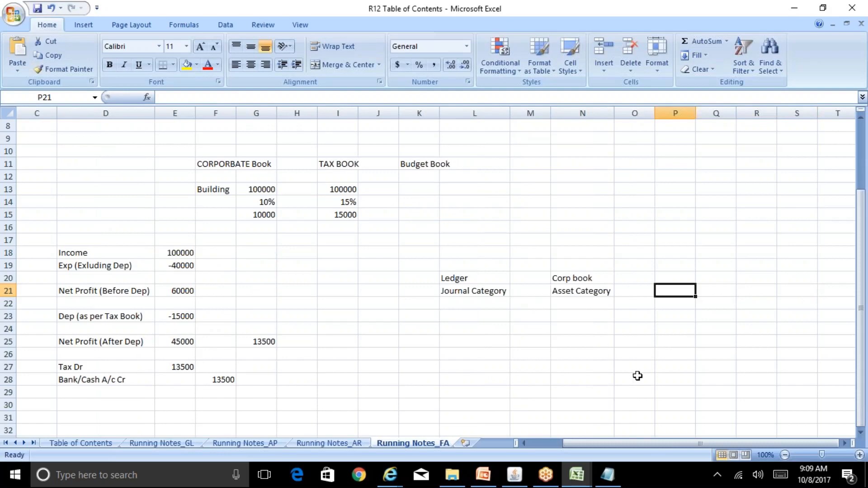
{"action": "type", "text": "COMPUTER"}
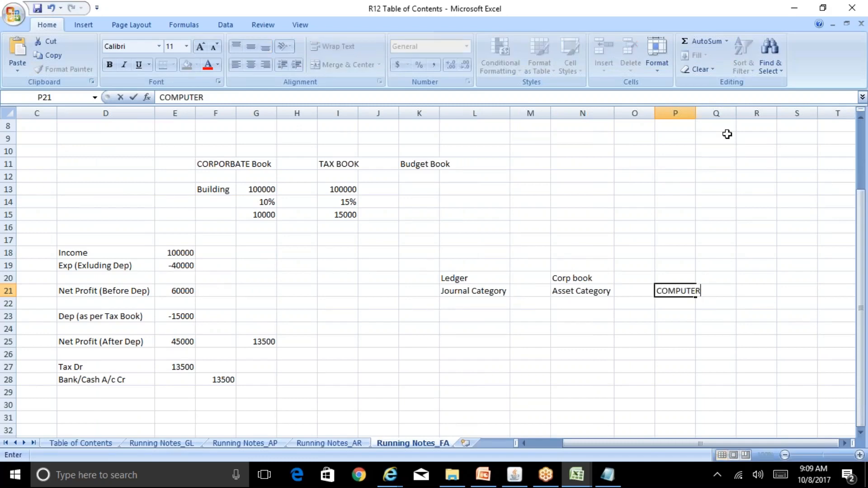
{"action": "double_click", "coordinate": [696, 113]}
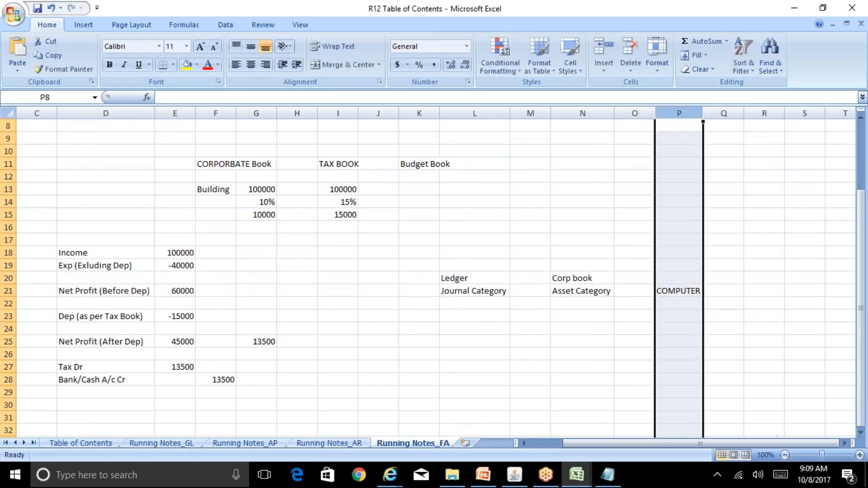
- Add the heading "Major Category" in P20 above COMPUTER and widen column P to show it fully
{"action": "left_click", "coordinate": [674, 279]}
{"action": "type", "text": "Major Category"}
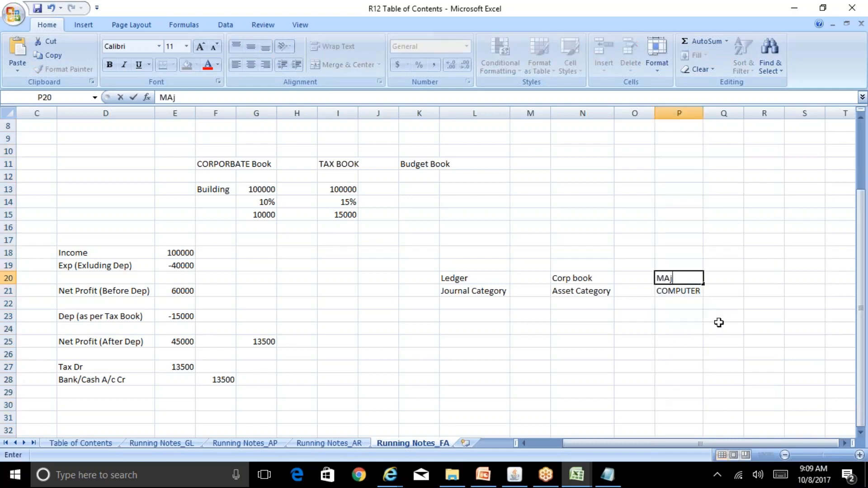
{"action": "key", "text": "Return"}
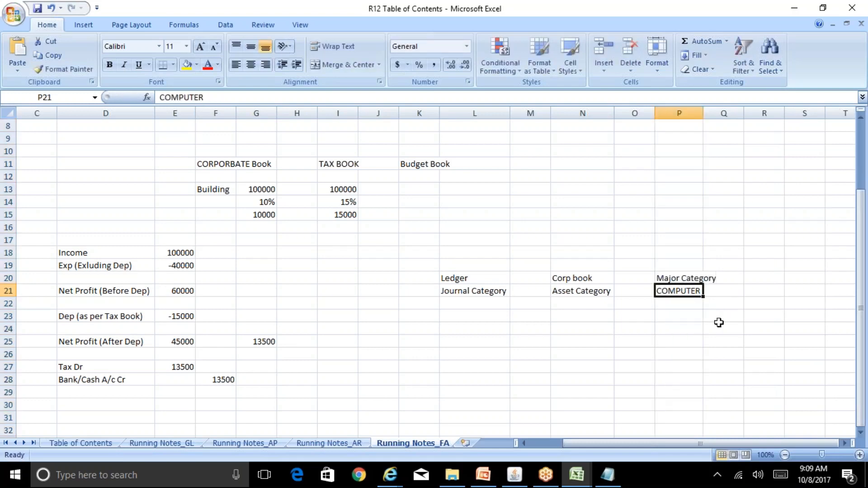
{"action": "left_click_drag", "start_coordinate": [704, 114], "coordinate": [720, 114]}
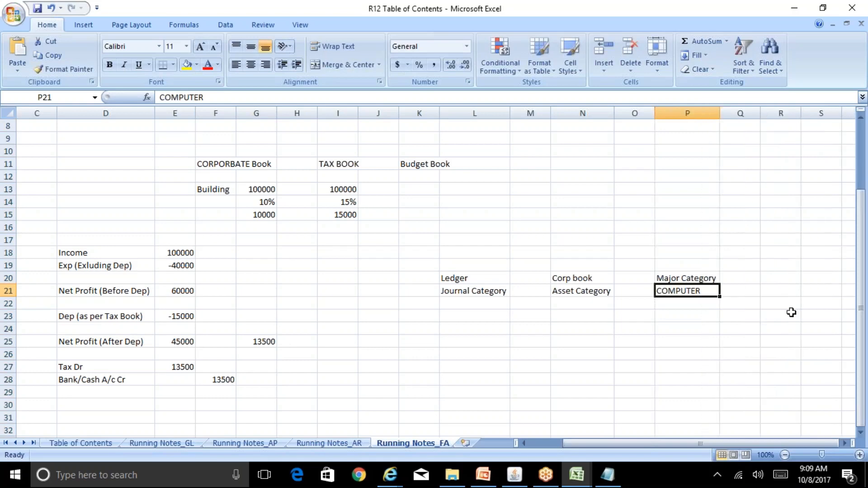
- Enter the heading "Minor Category" in Q20 with "Software" below it in Q21, and fit column Q to its text
{"action": "key", "text": "Up"}
{"action": "key", "text": "Right"}
{"action": "type", "text": "Mi"}
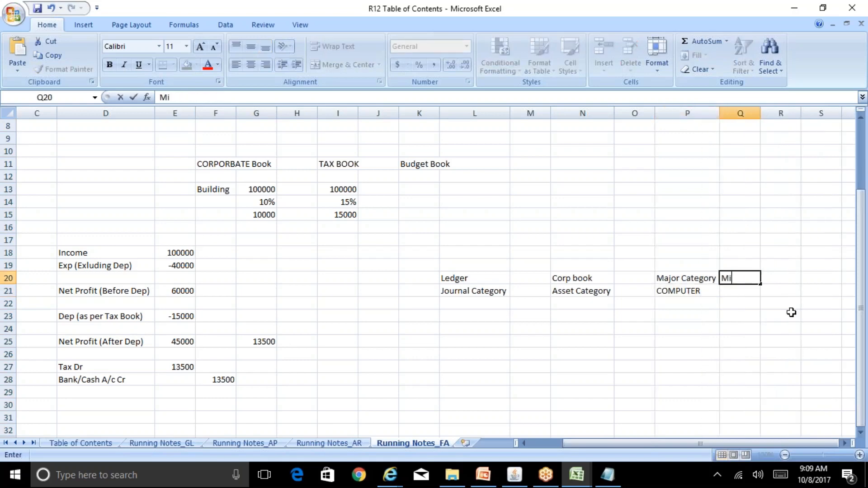
{"action": "type", "text": "nor Category"}
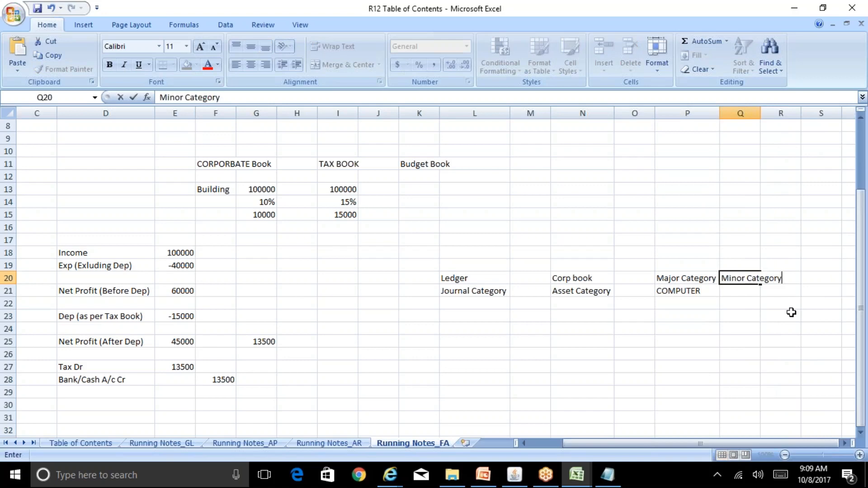
{"action": "key", "text": "Return"}
{"action": "type", "text": "Softwaar"}
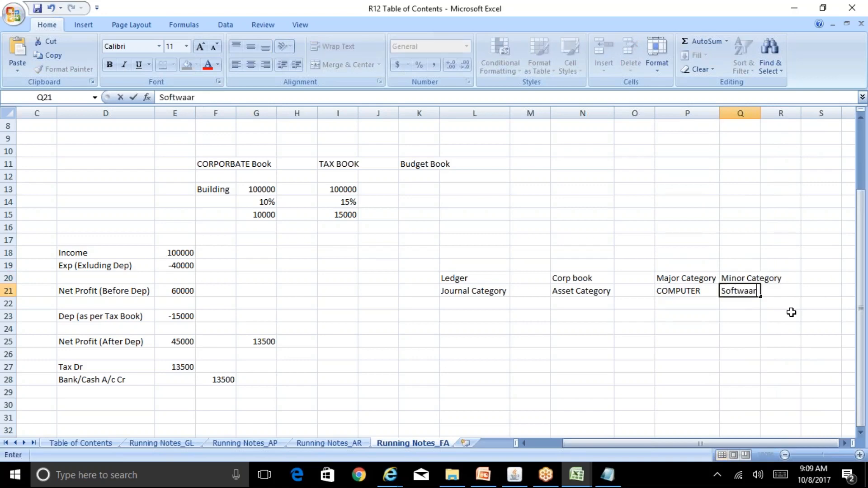
{"action": "key", "text": "Return"}
{"action": "key", "text": "Up"}
{"action": "type", "text": "Software"}
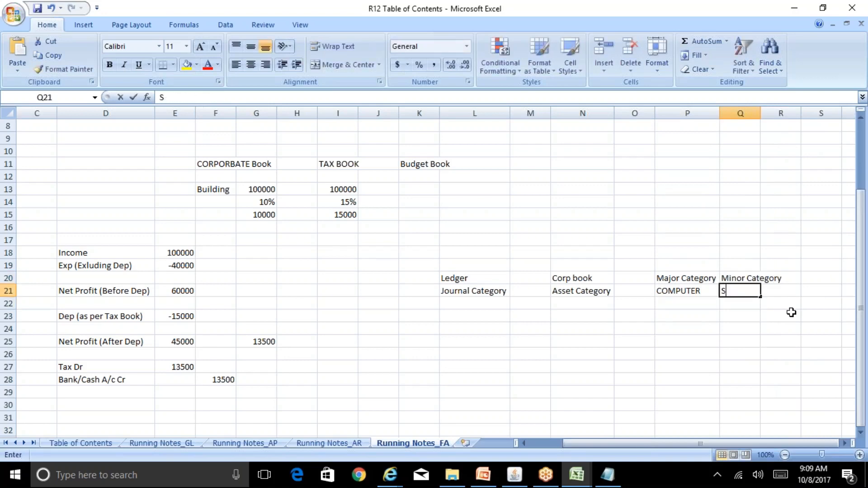
{"action": "key", "text": "Return"}
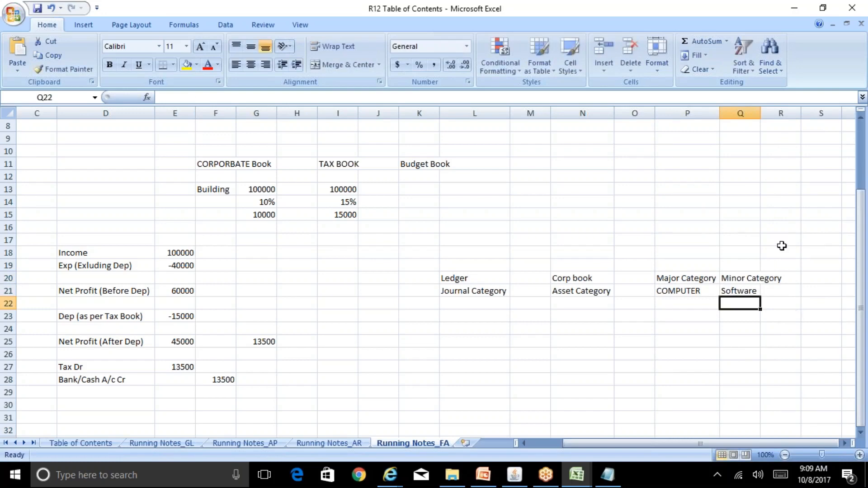
{"action": "double_click", "coordinate": [761, 113]}
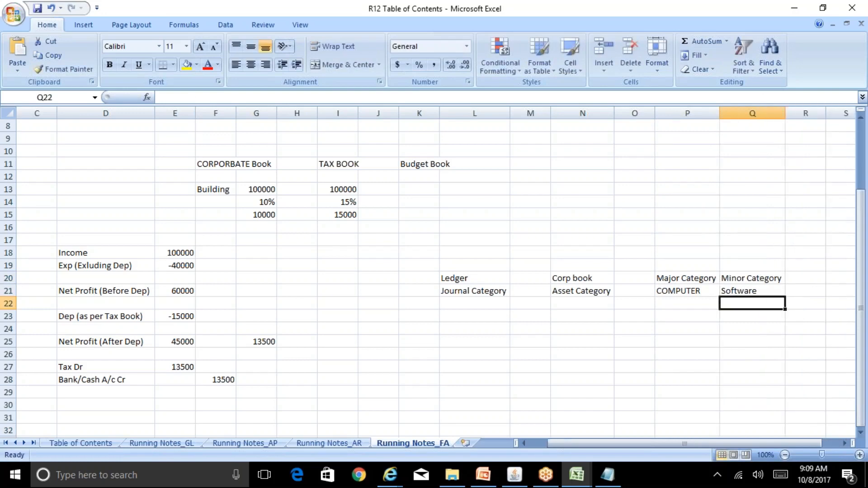
{"action": "key", "text": "Down"}
{"action": "key", "text": "Right"}
{"action": "key", "text": "Right"}
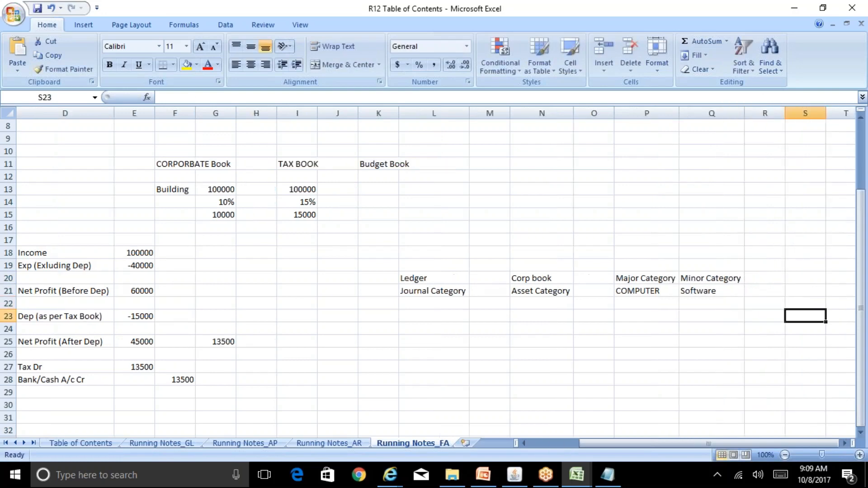
- Copy COMPUTER from P21 into P22 and enter "Hardware" beside it in Q22 as a second minor category
{"action": "double_click", "coordinate": [639, 291]}
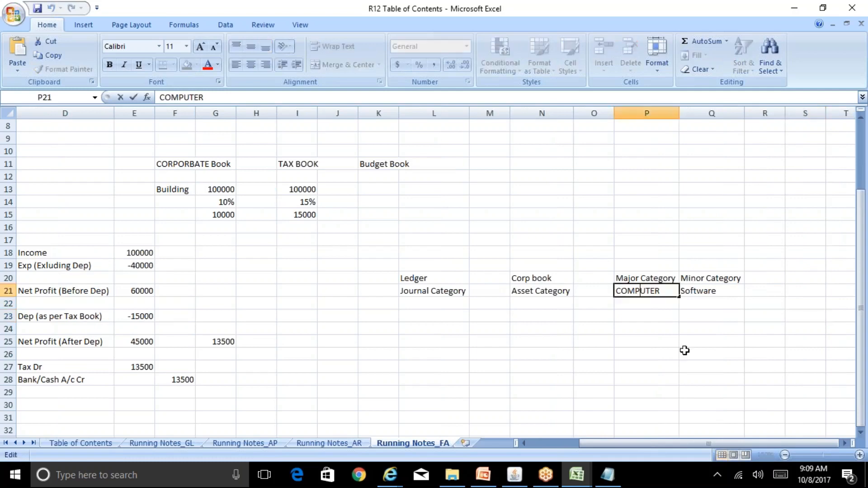
{"action": "key", "text": "Escape"}
{"action": "key", "text": "ctrl+c"}
{"action": "key", "text": "Down"}
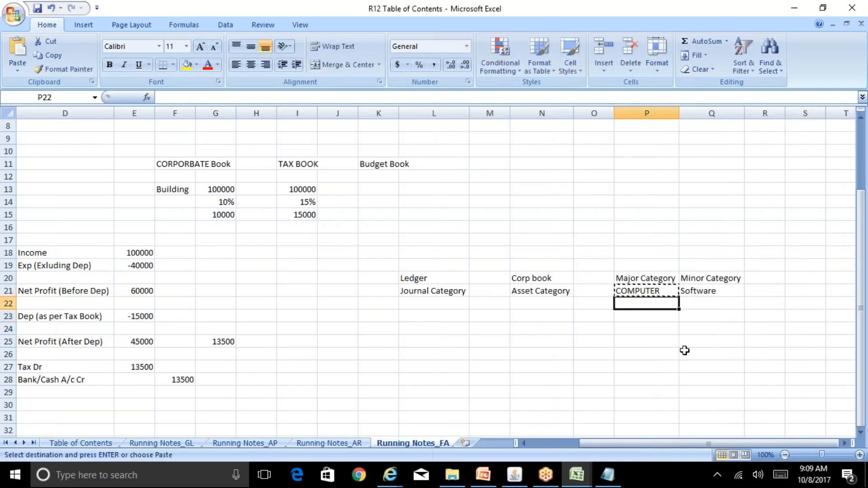
{"action": "key", "text": "ctrl+v"}
{"action": "key", "text": "Right"}
{"action": "type", "text": "Hardware"}
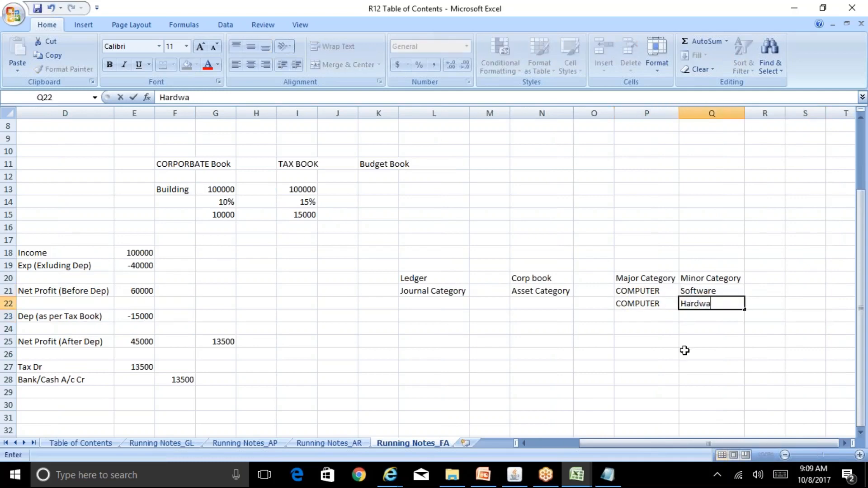
{"action": "key", "text": "Return"}
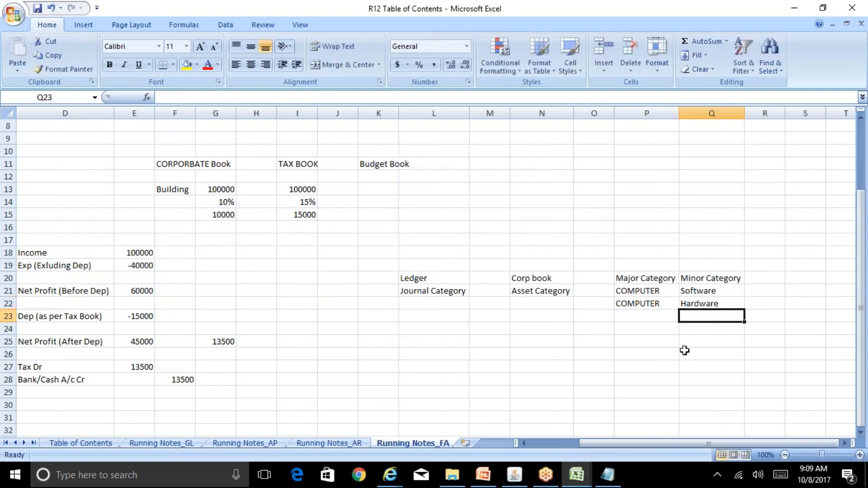
- Examine how the COMPUTER major category pairs with the Software and Hardware minor categories in rows 21 and 22
{"action": "key", "text": "Up"}
{"action": "key", "text": "Up"}
{"action": "key", "text": "Right"}
{"action": "key", "text": "Right"}
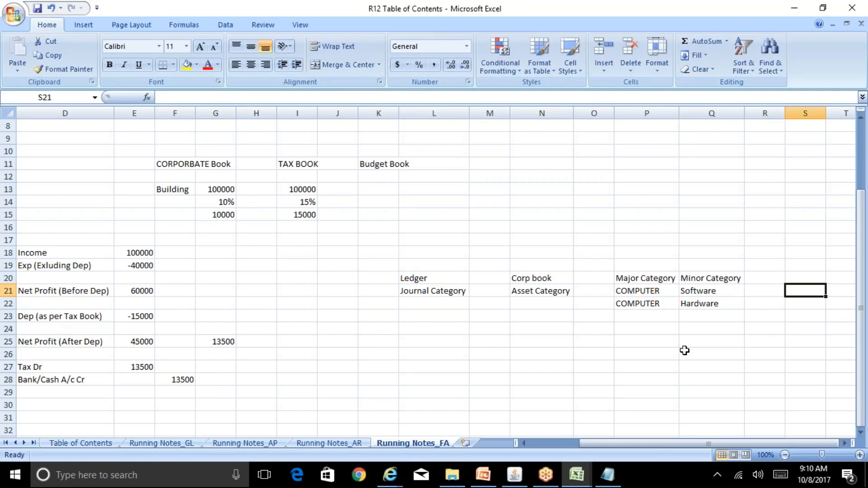
{"action": "scroll", "coordinate": [684, 351], "scroll_direction": "right", "scroll_amount": 1}
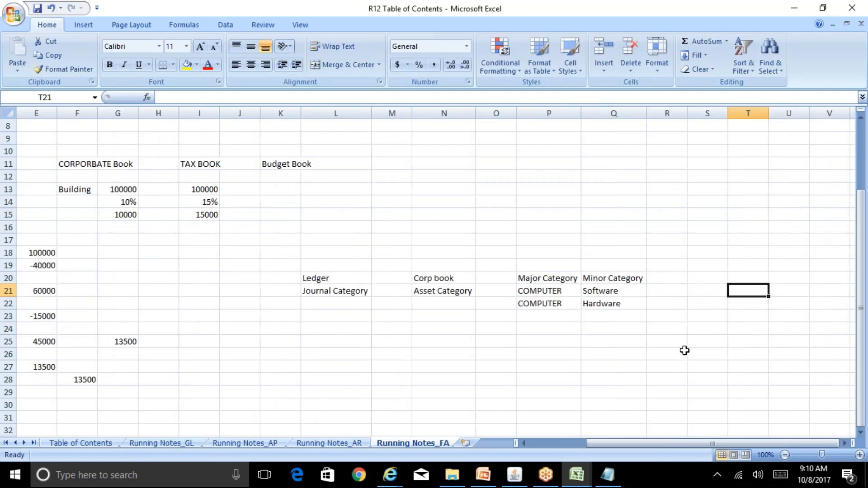
{"action": "key", "text": "Left"}
{"action": "key", "text": "Left"}
{"action": "key", "text": "Left"}
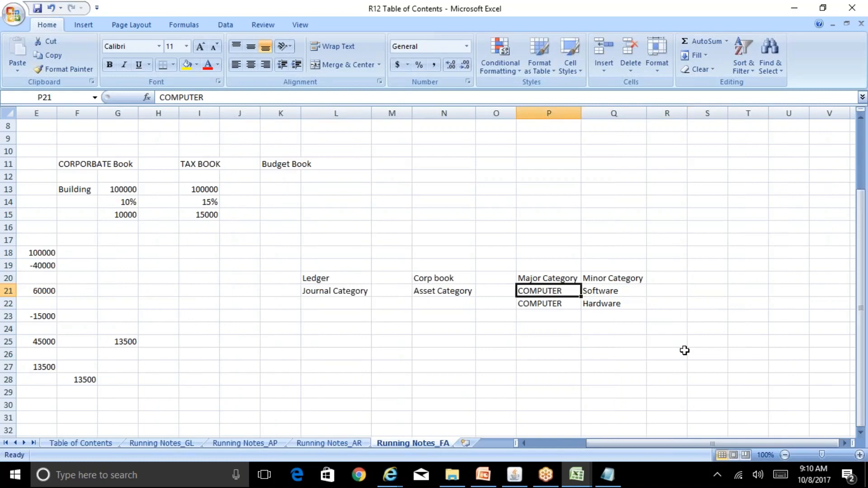
{"action": "key", "text": "Right"}
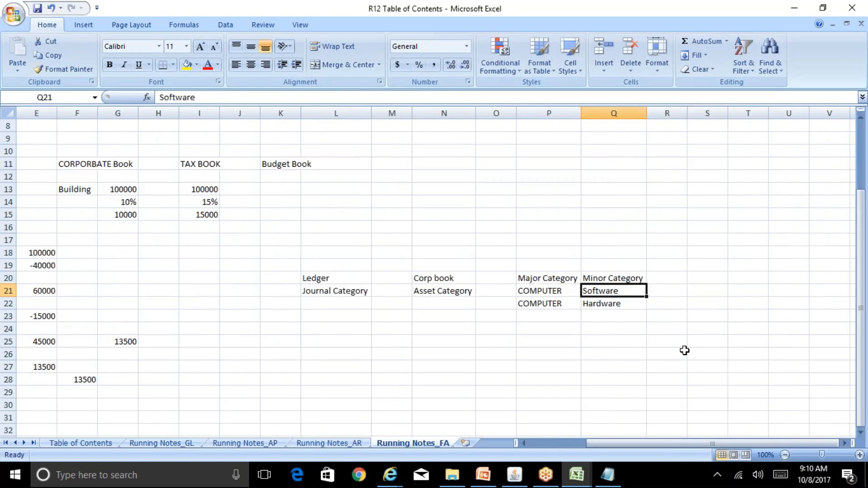
{"action": "key", "text": "Left"}
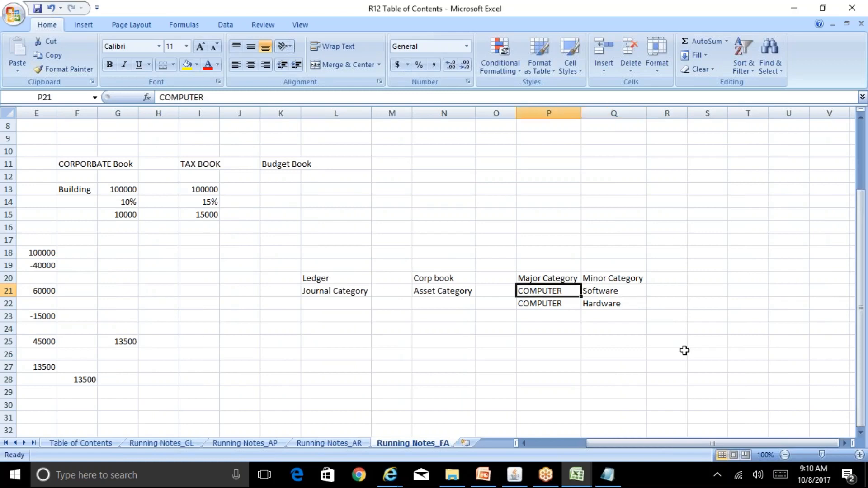
{"action": "key", "text": "Right"}
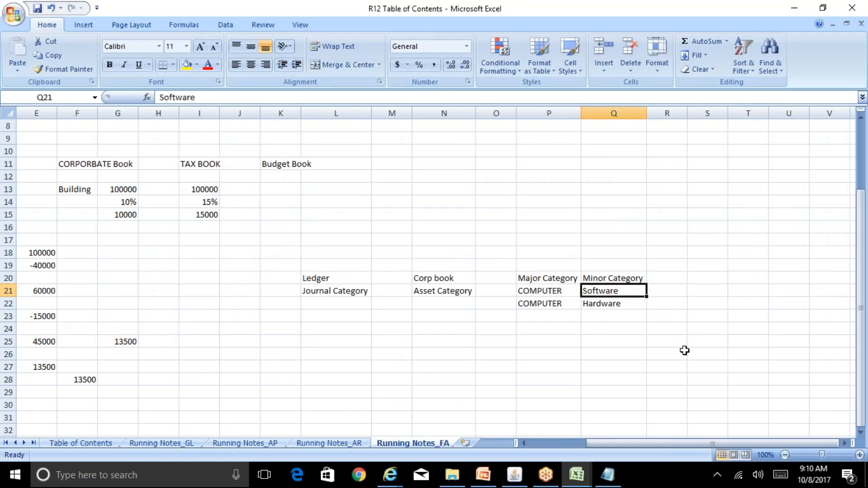
{"action": "key", "text": "Down"}
{"action": "key", "text": "Right"}
{"action": "key", "text": "Right"}
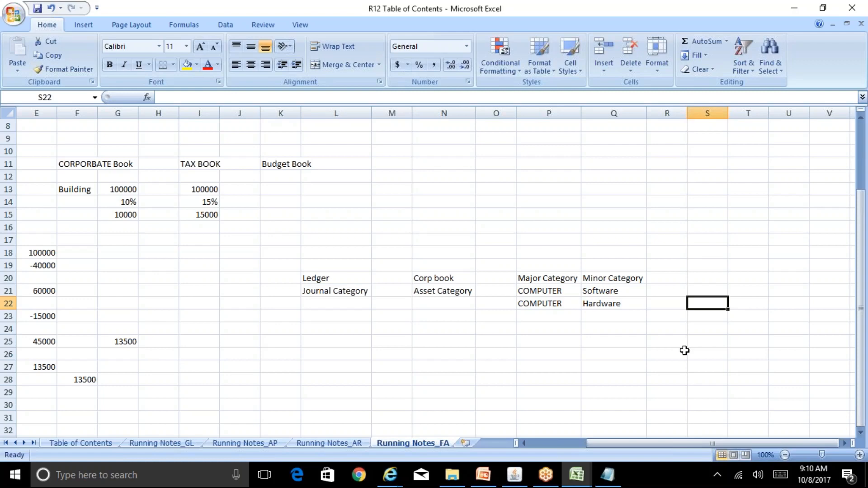
{"action": "key", "text": "Left"}
{"action": "key", "text": "Left"}
{"action": "key", "text": "Left"}
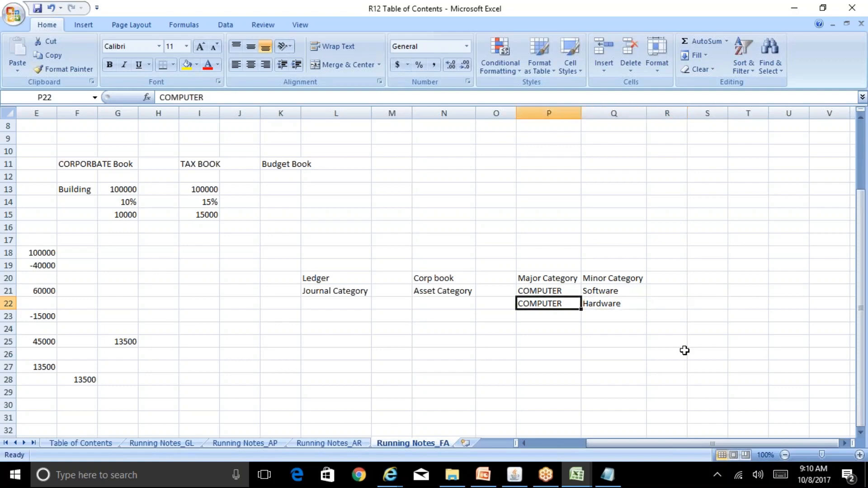
{"action": "key", "text": "Right"}
{"action": "key", "text": "Right"}
{"action": "key", "text": "Right"}
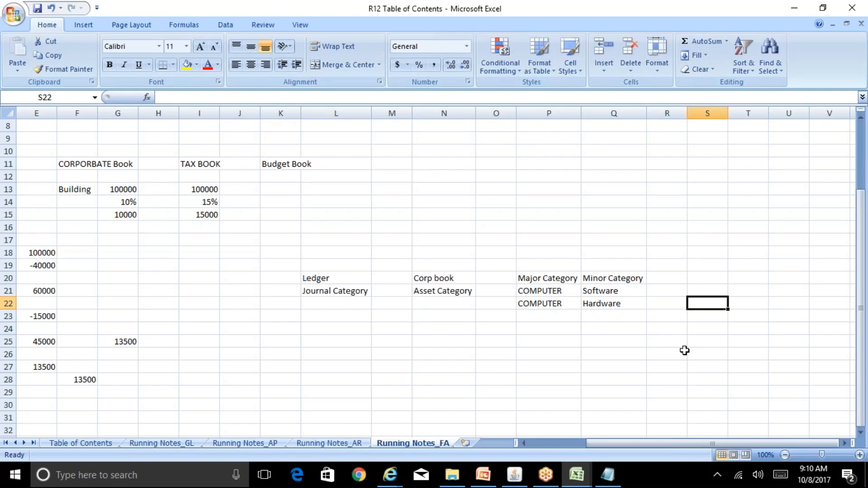
{"action": "key", "text": "Down"}
{"action": "key", "text": "Down"}
{"action": "key", "text": "Down"}
{"action": "key", "text": "Up"}
{"action": "key", "text": "Up"}
{"action": "key", "text": "Up"}
{"action": "key", "text": "Left"}
{"action": "key", "text": "Left"}
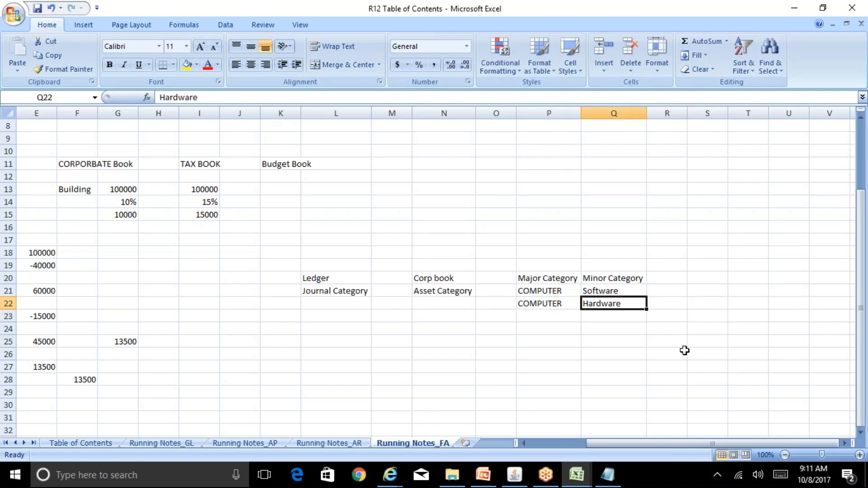
{"action": "key", "text": "Up"}
{"action": "key", "text": "Right"}
{"action": "key", "text": "Right"}
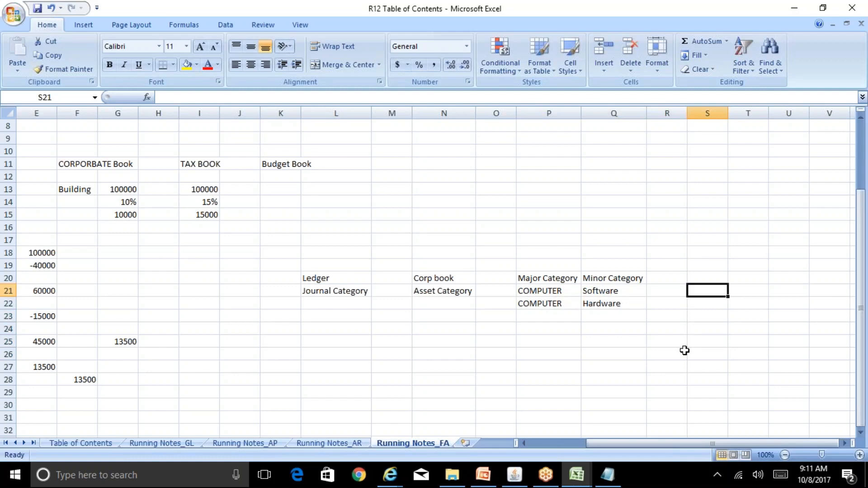
{"action": "key", "text": "Left"}
{"action": "key", "text": "Left"}
{"action": "key", "text": "Left"}
{"action": "key", "text": "Left"}
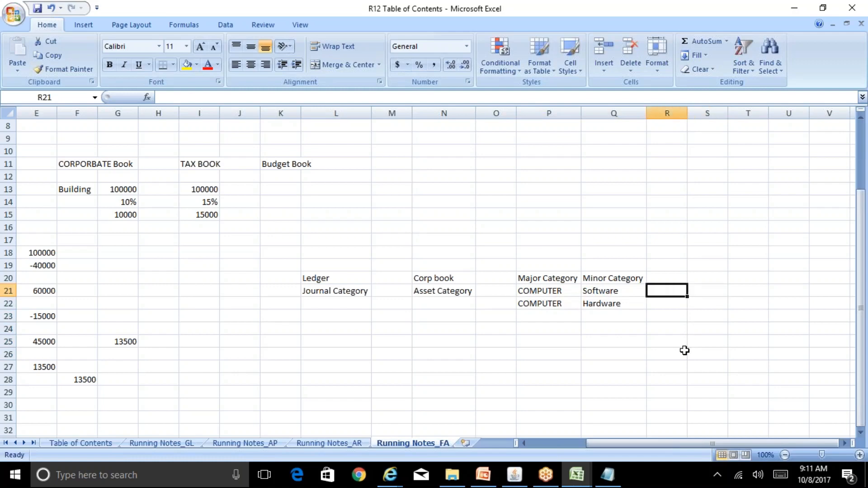
{"action": "key", "text": "Right"}
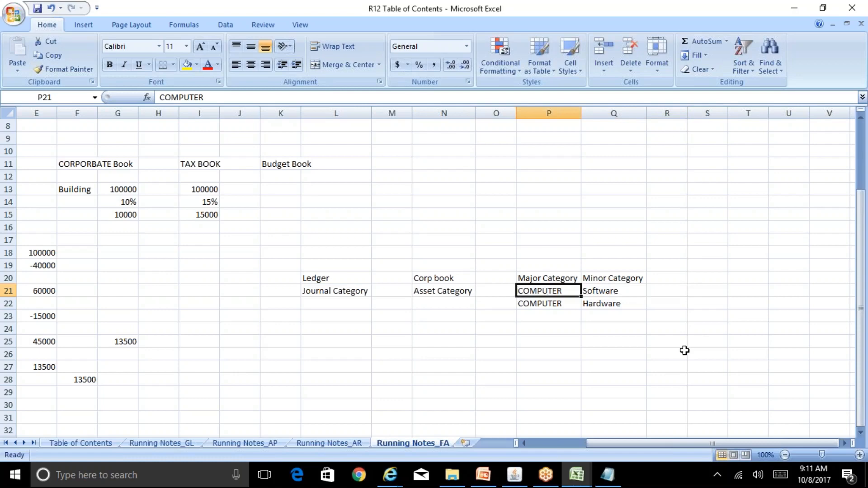
- Enter "Furnitue" in P24 as another major category, with "Fixtures" as its minor category in Q24
{"action": "key", "text": "Right"}
{"action": "key", "text": "Down"}
{"action": "key", "text": "Down"}
{"action": "key", "text": "Down"}
{"action": "key", "text": "Left"}
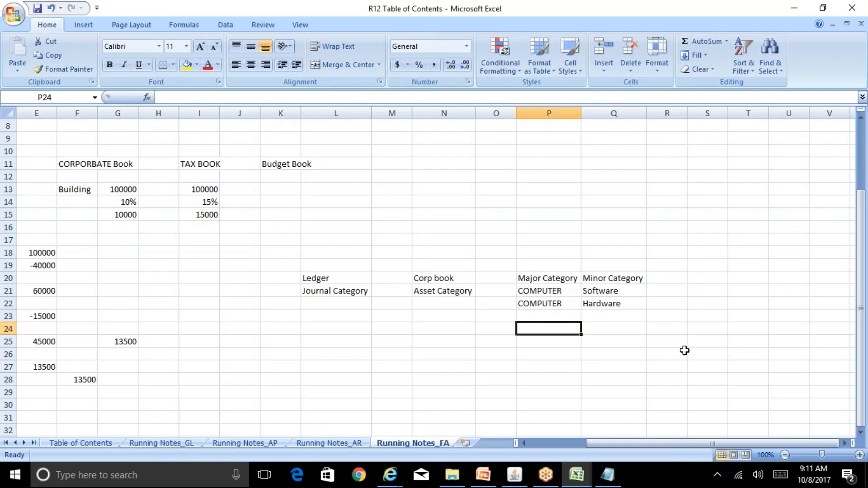
{"action": "type", "text": "Fur"}
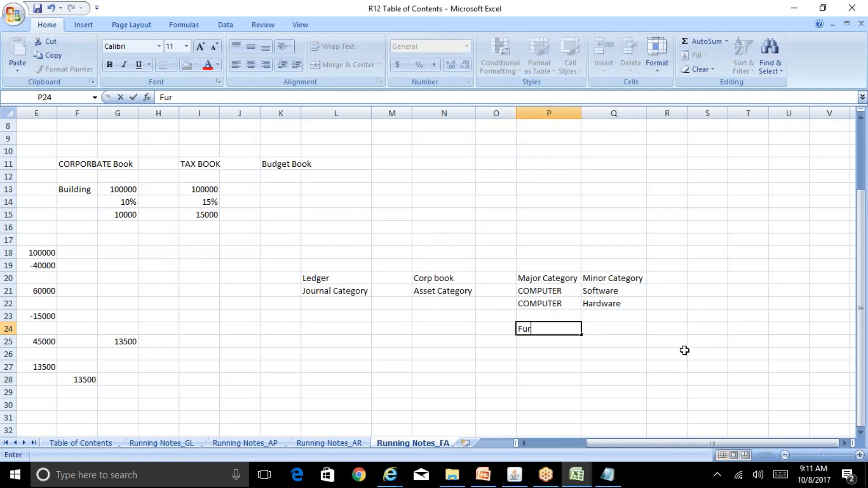
{"action": "type", "text": "nitue"}
{"action": "key", "text": "Tab"}
{"action": "type", "text": "Fixt"}
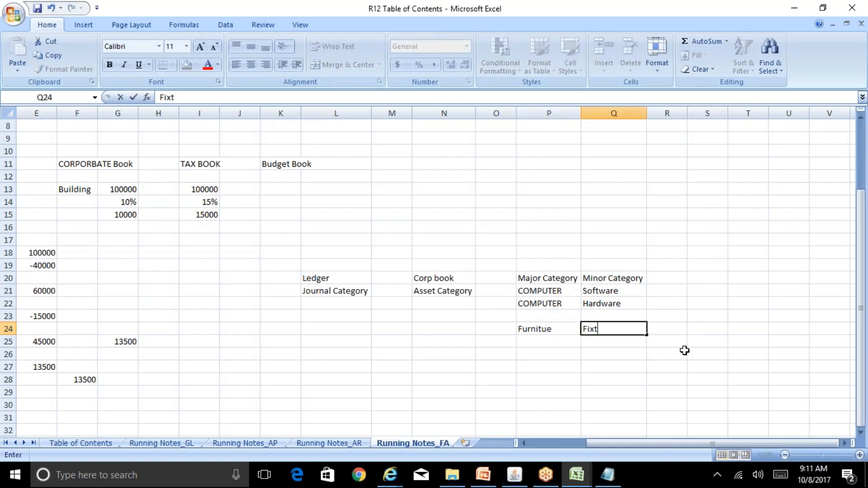
{"action": "type", "text": "ures"}
{"action": "key", "text": "Return"}
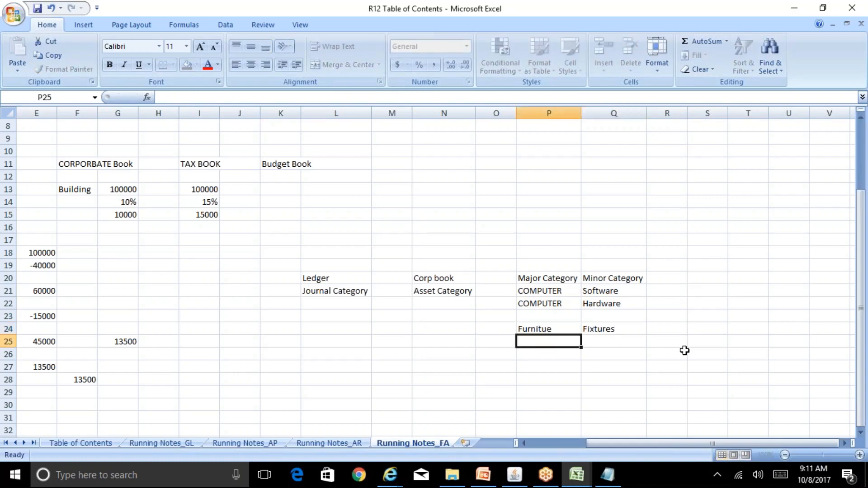
- Add a second furniture row by entering "Furniture" in P25
{"action": "key", "text": "Up"}
{"action": "key", "text": "Right"}
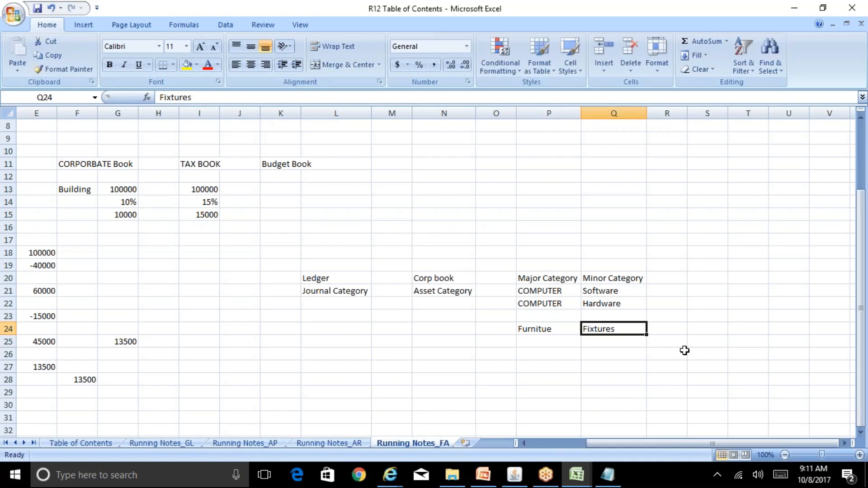
{"action": "key", "text": "Down"}
{"action": "key", "text": "Left"}
{"action": "type", "text": "Furniteu"}
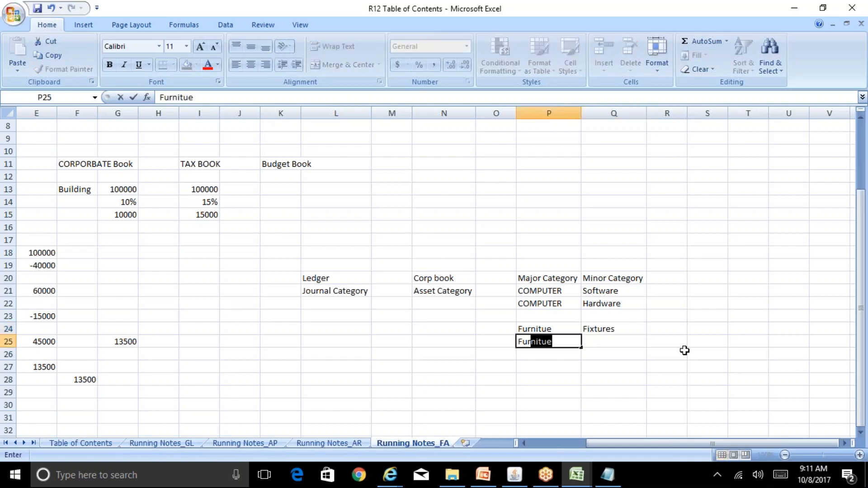
{"action": "key", "text": "Tab"}
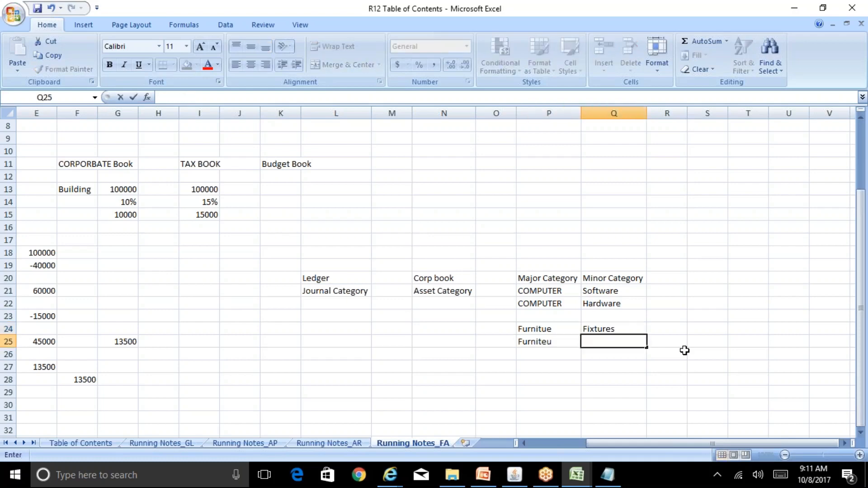
{"action": "key", "text": "Left"}
{"action": "key", "text": "F2"}
{"action": "key", "text": "BackSpace"}
{"action": "key", "text": "BackSpace"}
{"action": "key", "text": "BackSpace"}
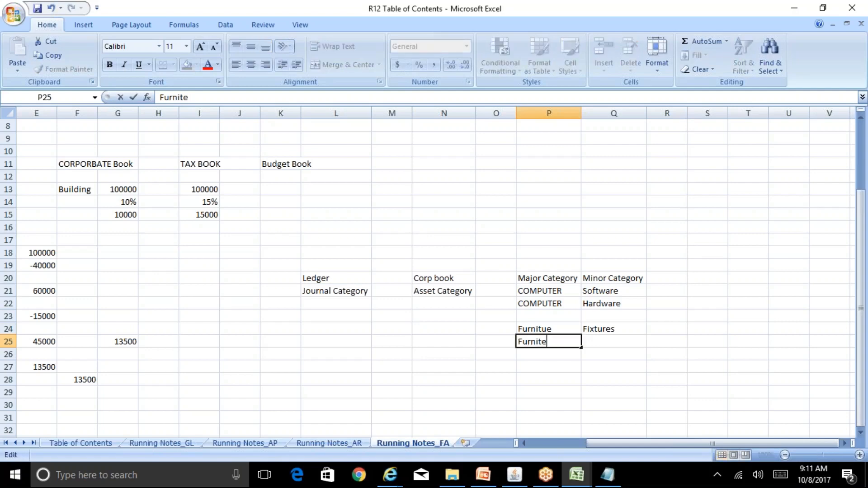
{"action": "type", "text": "ture"}
{"action": "key", "text": "Return"}
- Change Q24 to "Large Fixtures" and enter "Small Fixtures" in Q25
{"action": "key", "text": "Up"}
{"action": "key", "text": "Right"}
{"action": "key", "text": "Up"}
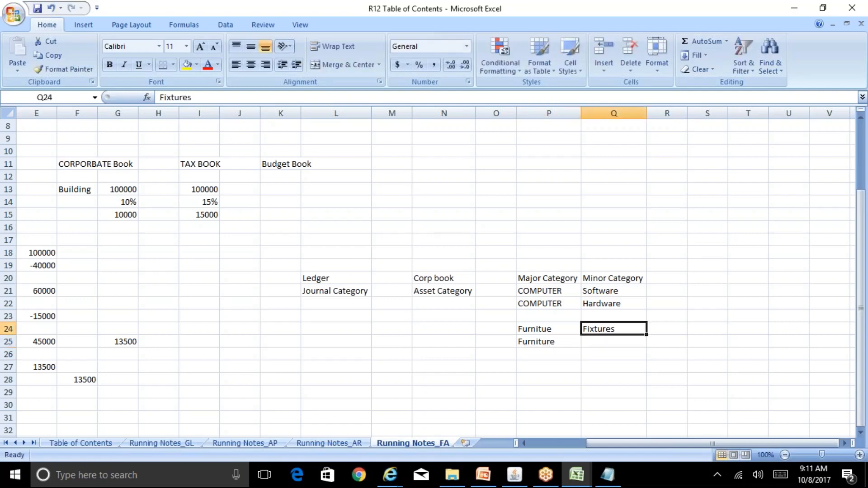
{"action": "type", "text": "Large Fixt"}
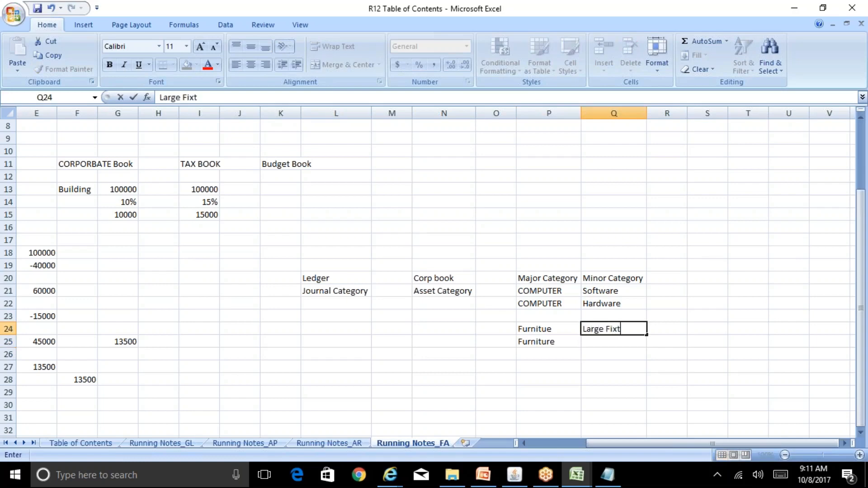
{"action": "type", "text": "ures"}
{"action": "key", "text": "Return"}
{"action": "type", "text": "Sm"}
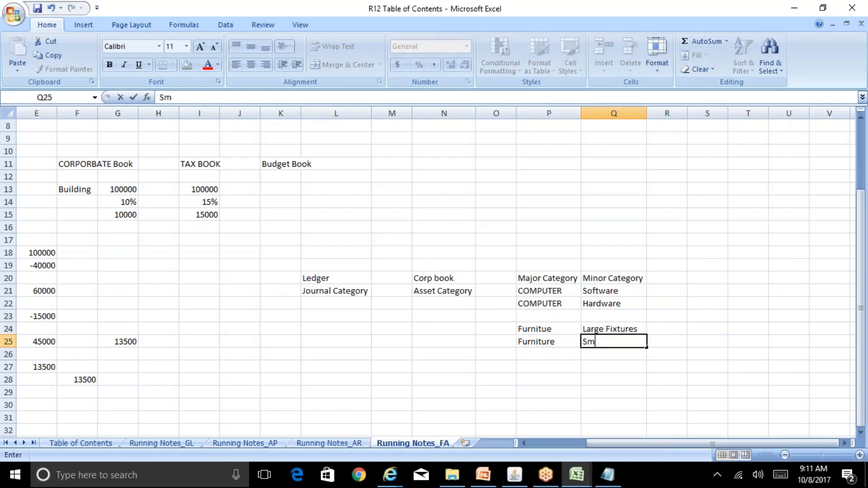
{"action": "type", "text": "all Fixtures"}
{"action": "key", "text": "Return"}
{"action": "key", "text": "Left"}
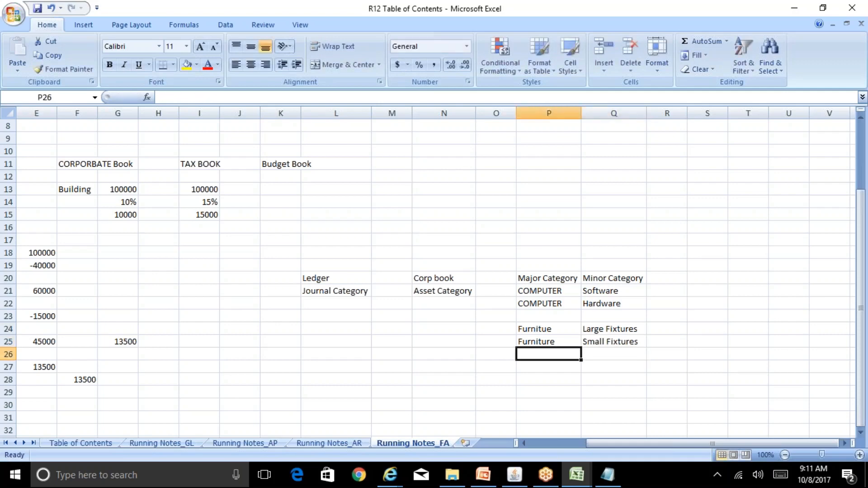
- Clear the second furniture row in P25:Q25 and change Q24 to "Fixtures"
{"action": "key", "text": "Up"}
{"action": "key", "text": "shift+Right"}
{"action": "key", "text": "Delete"}
{"action": "key", "text": "Up"}
{"action": "key", "text": "Right"}
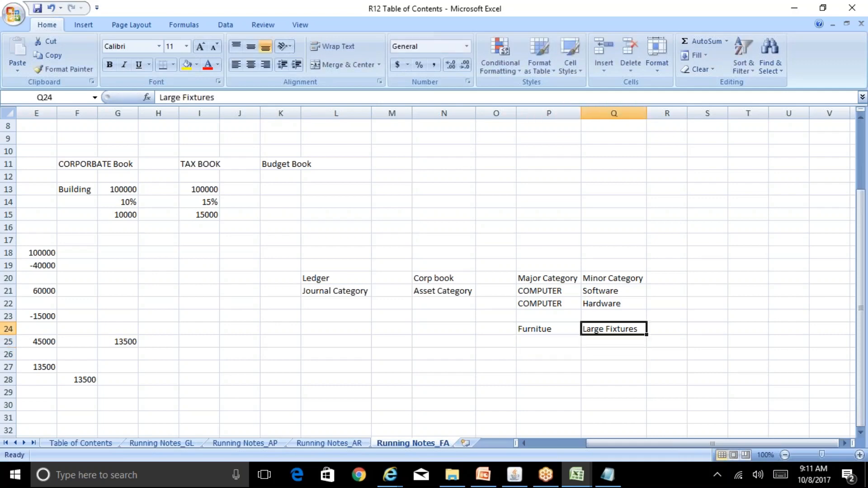
{"action": "type", "text": "Fixtures"}
{"action": "key", "text": "Return"}
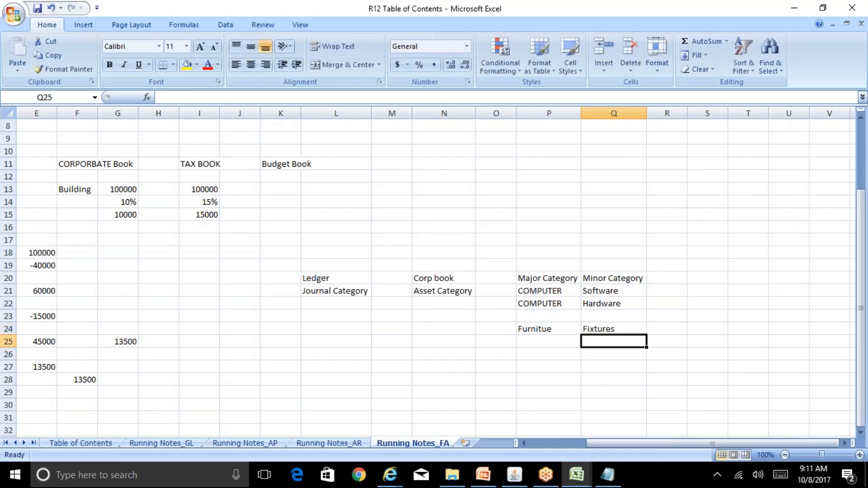
- Correct the spelling of the major category in P24 to "Furniture"
{"action": "key", "text": "Up"}
{"action": "key", "text": "Left"}
{"action": "key", "text": "F2"}
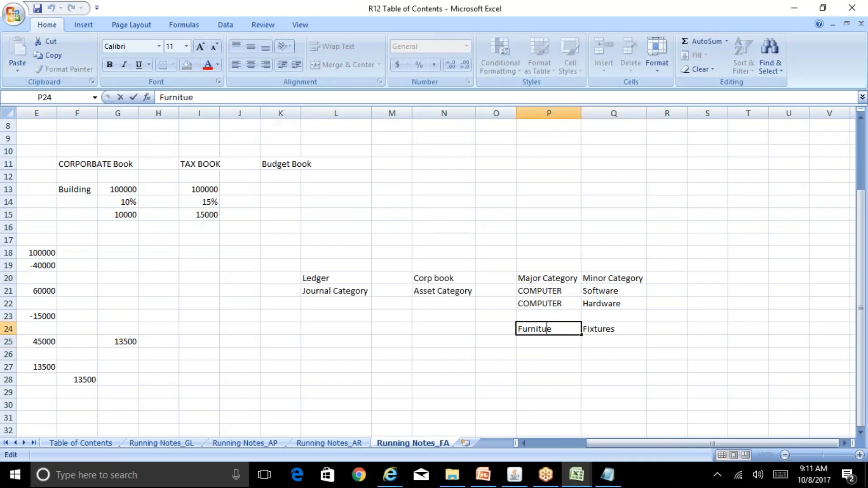
{"action": "key", "text": "Left"}
{"action": "type", "text": "r"}
{"action": "key", "text": "Return"}
{"action": "key", "text": "Down"}
{"action": "key", "text": "Down"}
{"action": "key", "text": "Down"}
{"action": "key", "text": "Down"}
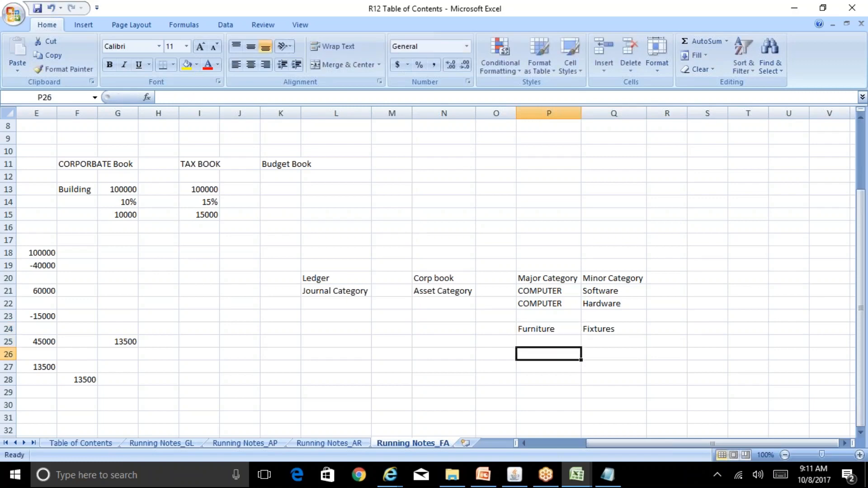
{"action": "key", "text": "Down"}
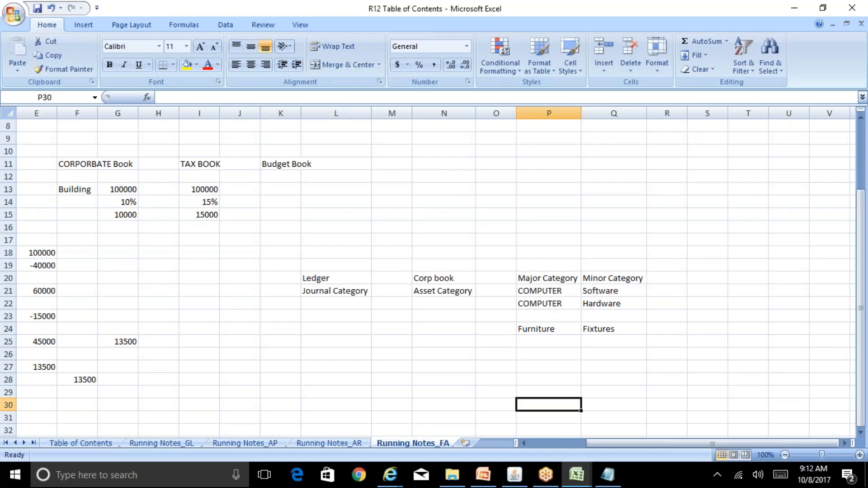
{"action": "left_click", "coordinate": [553, 274]}
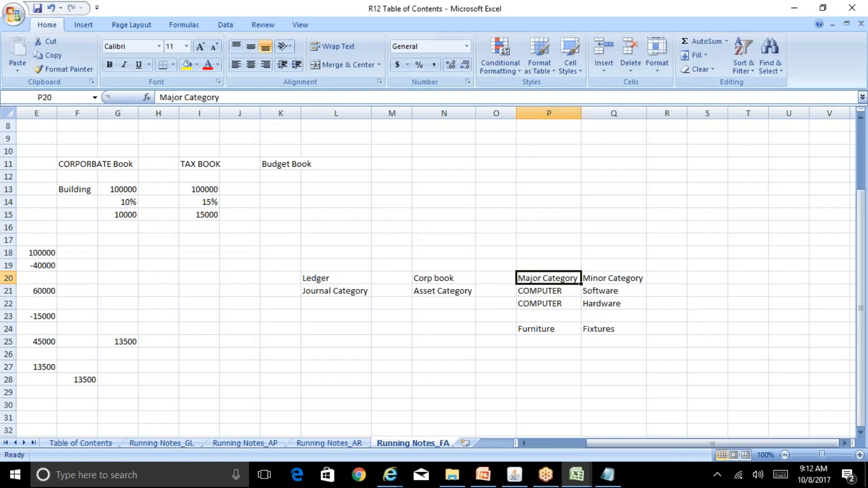
- Switch to Oracle Applications, close the segments summary and review the title and description of the Vision Category Flexfield structure
{"action": "left_click", "coordinate": [592, 279]}
{"action": "left_click", "coordinate": [525, 471]}
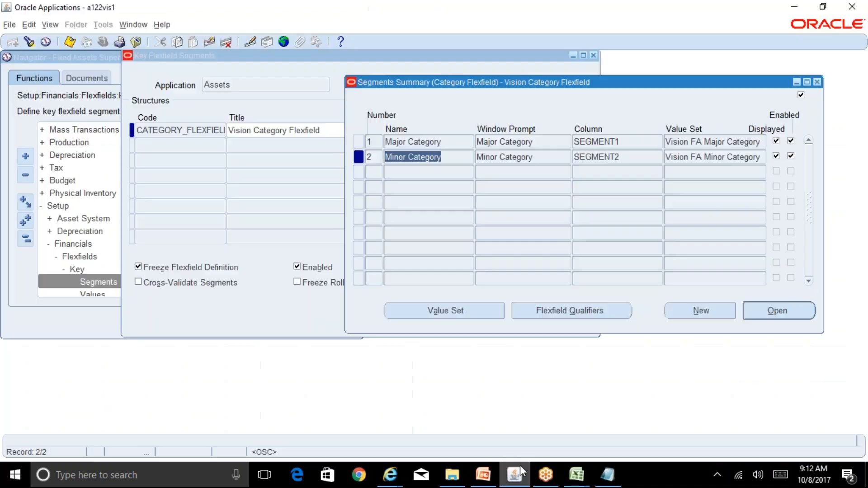
{"action": "left_click", "coordinate": [818, 83]}
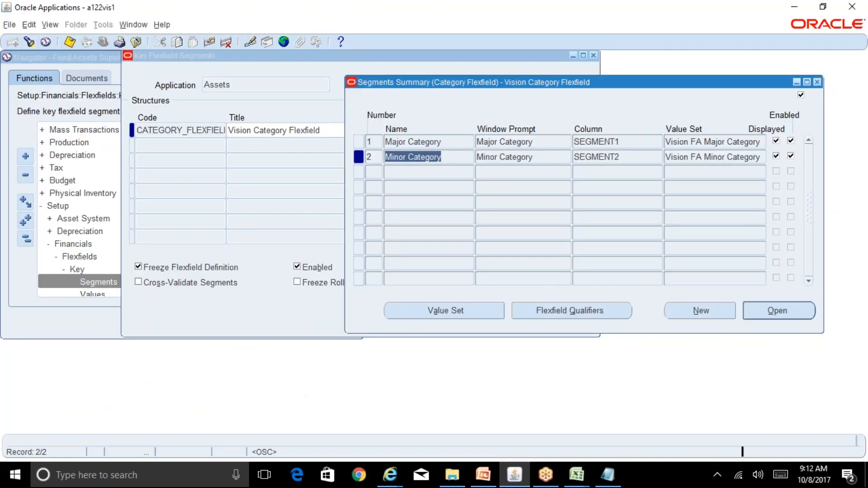
{"action": "double_click", "coordinate": [327, 131]}
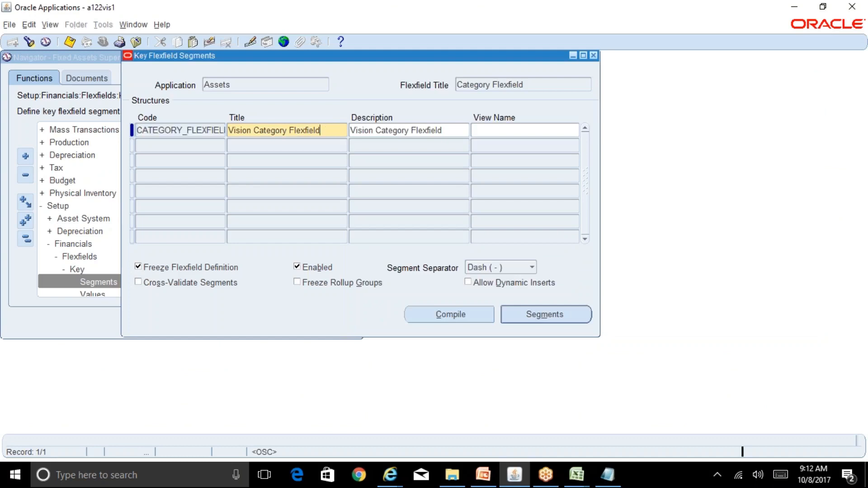
{"action": "left_click", "coordinate": [462, 132]}
{"action": "double_click", "coordinate": [461, 132]}
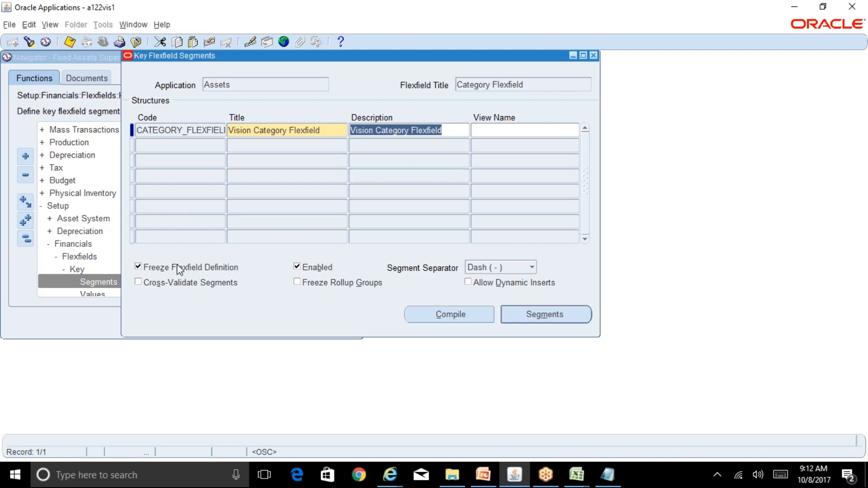
{"action": "left_click", "coordinate": [447, 130]}
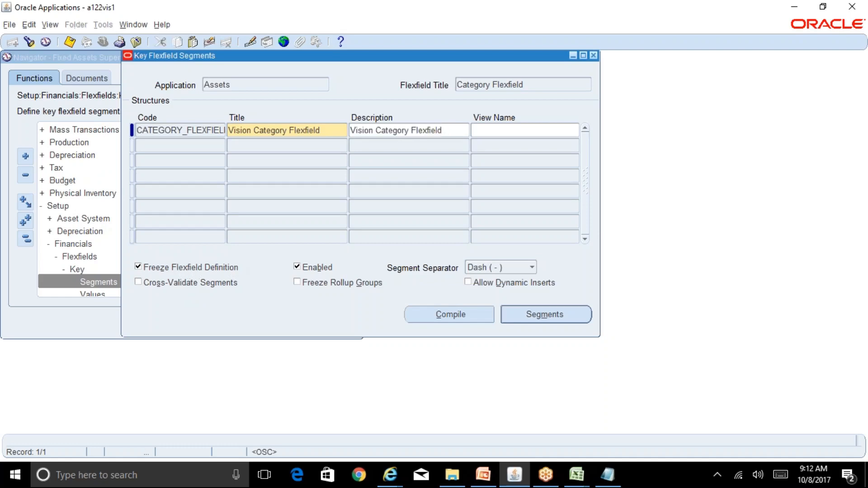
- Open the segments of the Vision Category Flexfield and examine the Major Category segment's name and window prompt
{"action": "left_click", "coordinate": [578, 320]}
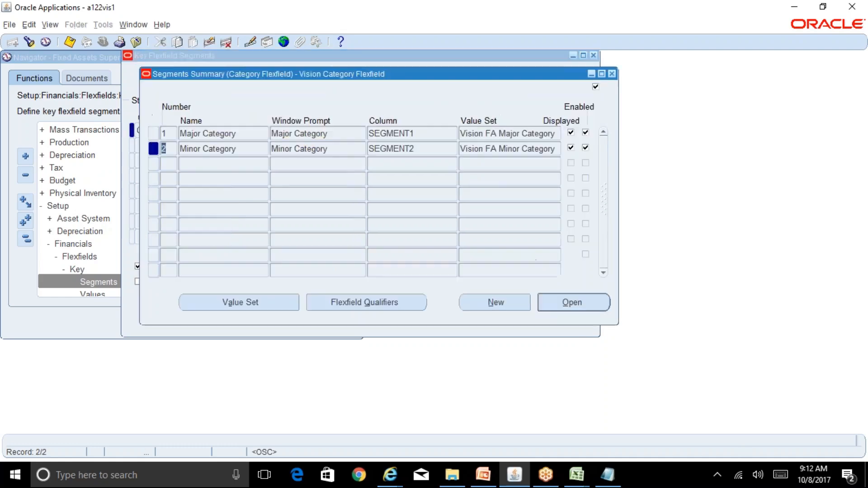
{"action": "left_click", "coordinate": [246, 134]}
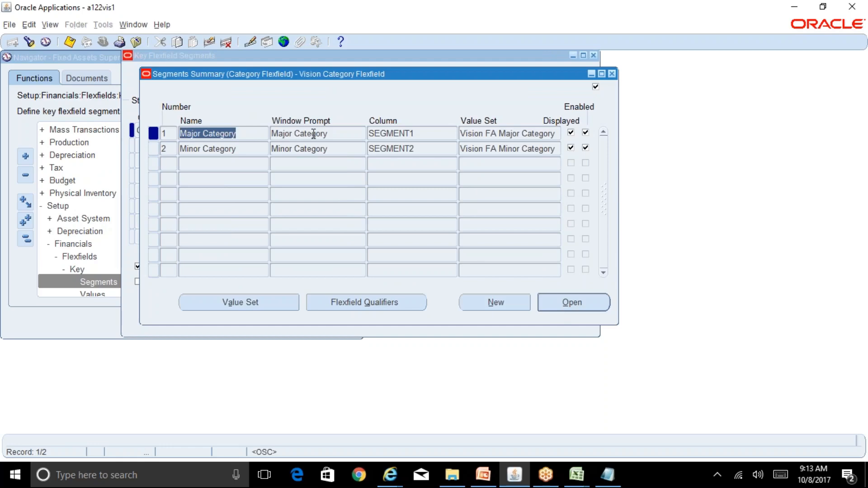
{"action": "left_click", "coordinate": [337, 133]}
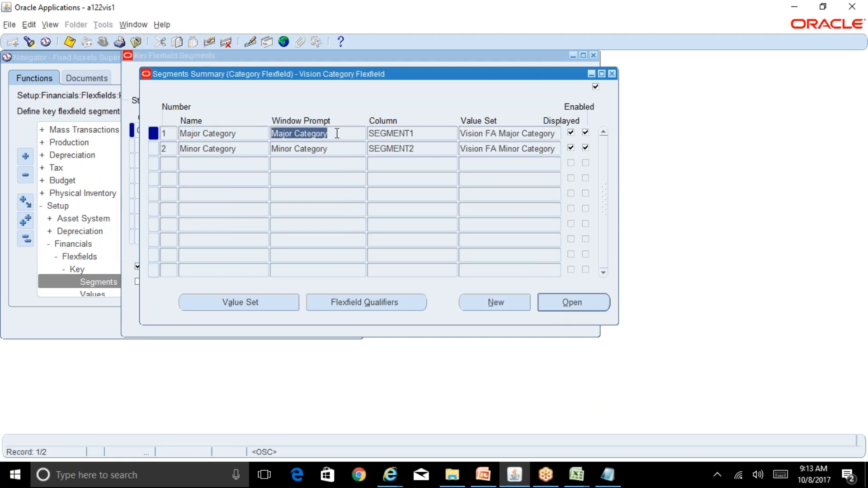
- Examine which flexfield qualifiers are enabled for the Major Category segment, including the minor category qualifier's description
{"action": "left_click", "coordinate": [397, 303]}
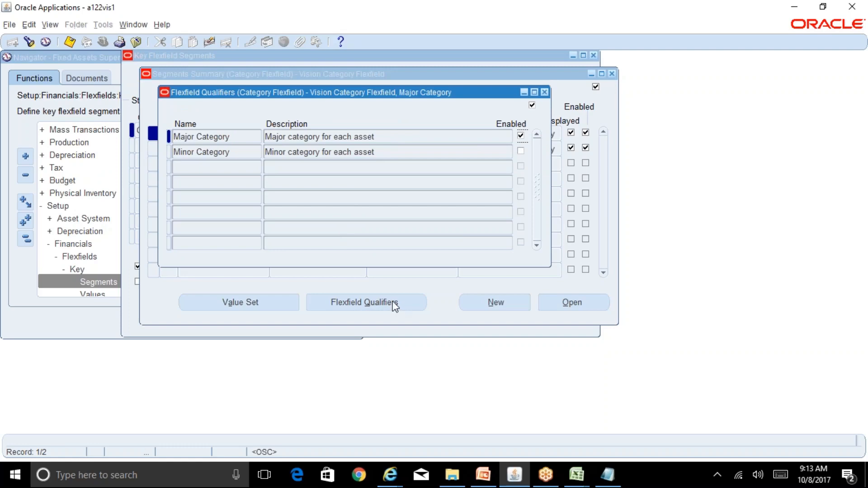
{"action": "left_click", "coordinate": [545, 92]}
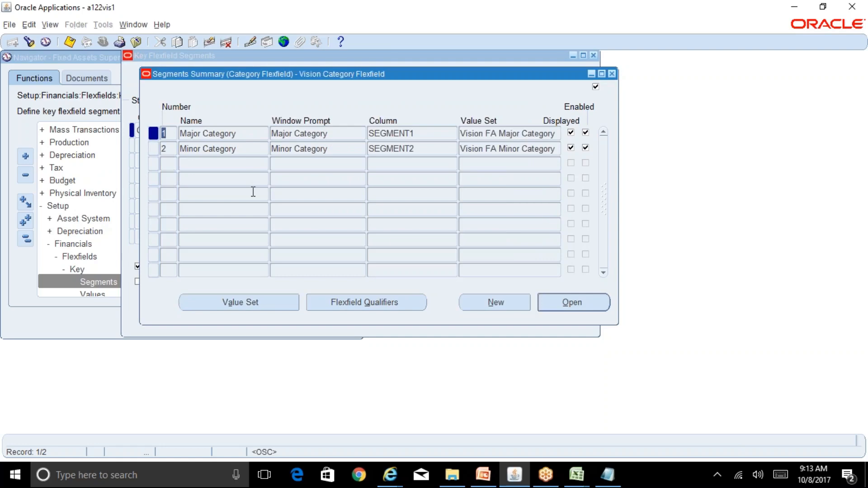
{"action": "left_click", "coordinate": [411, 309]}
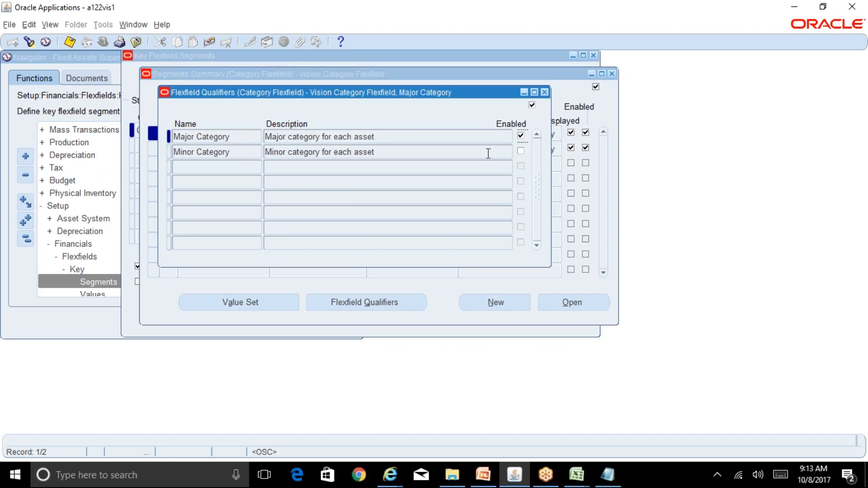
{"action": "left_click", "coordinate": [545, 92]}
{"action": "left_click", "coordinate": [360, 151]}
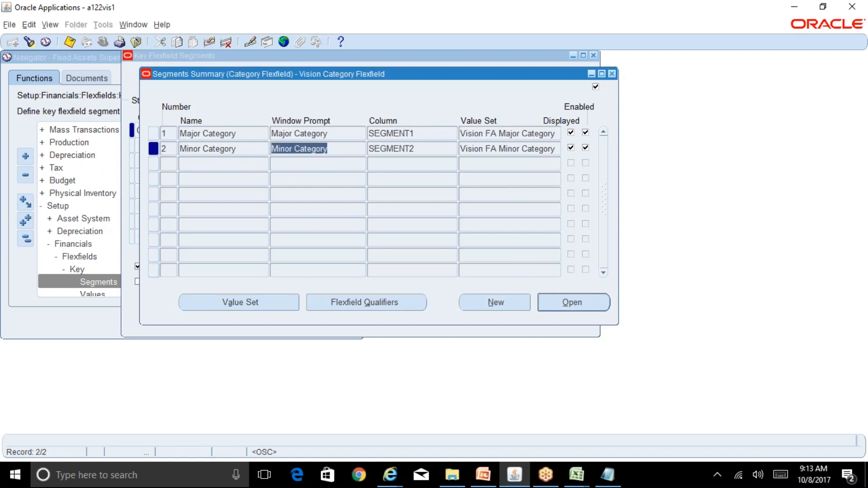
{"action": "left_click", "coordinate": [341, 137]}
{"action": "left_click", "coordinate": [398, 300]}
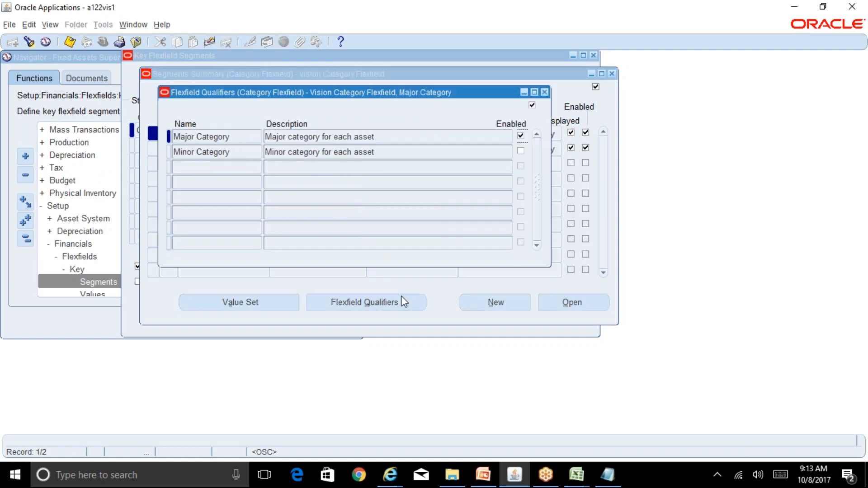
{"action": "left_click", "coordinate": [382, 153]}
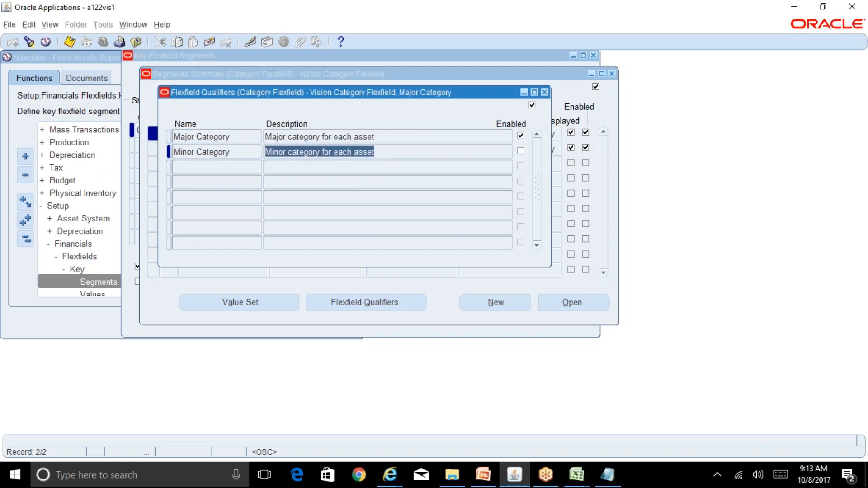
{"action": "left_click", "coordinate": [545, 92]}
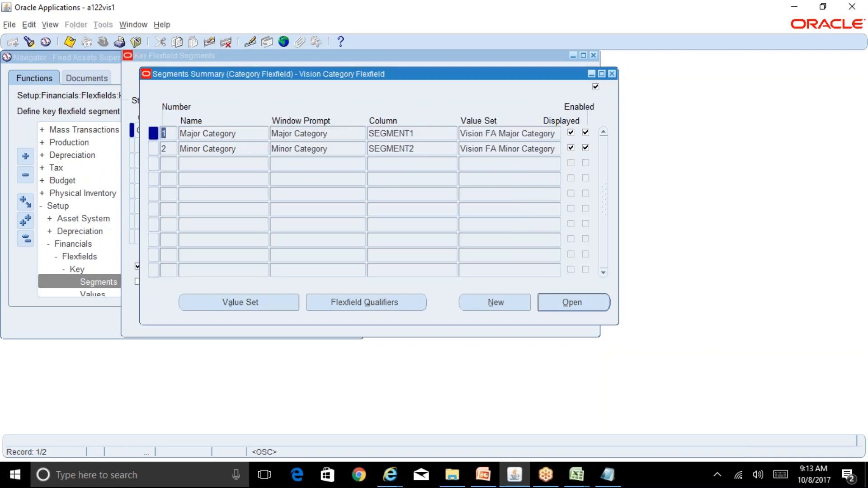
- Check which flexfield qualifier is enabled for the Minor Category segment, and return to the segments summary
{"action": "left_click", "coordinate": [338, 152]}
{"action": "left_click", "coordinate": [400, 303]}
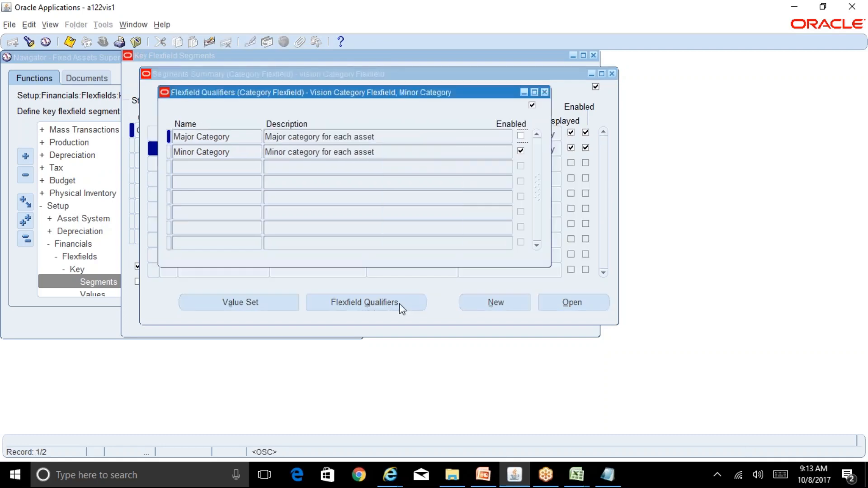
{"action": "left_click", "coordinate": [544, 91]}
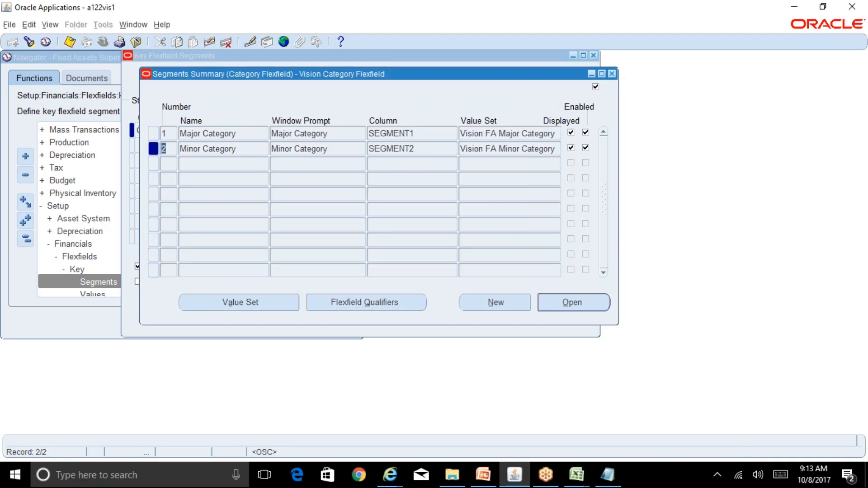
- Compare the flexfield qualifiers of the Major Category segment with those of the Minor Category segment
{"action": "left_click", "coordinate": [355, 135]}
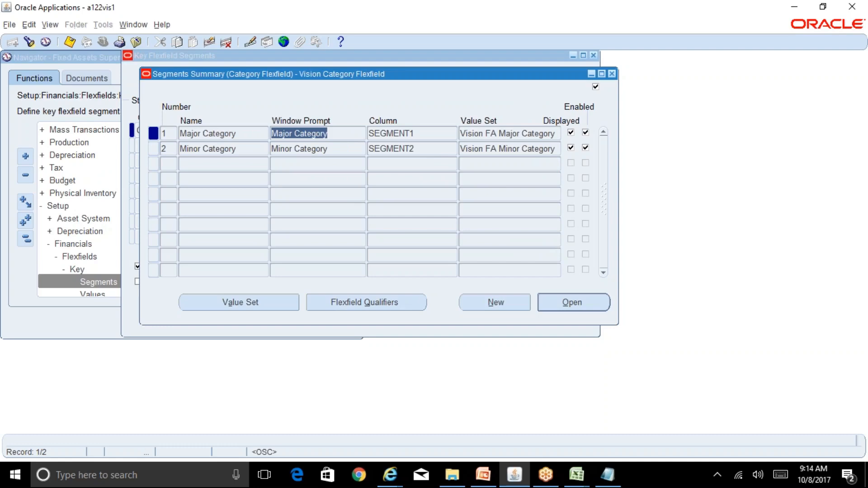
{"action": "left_click", "coordinate": [369, 303]}
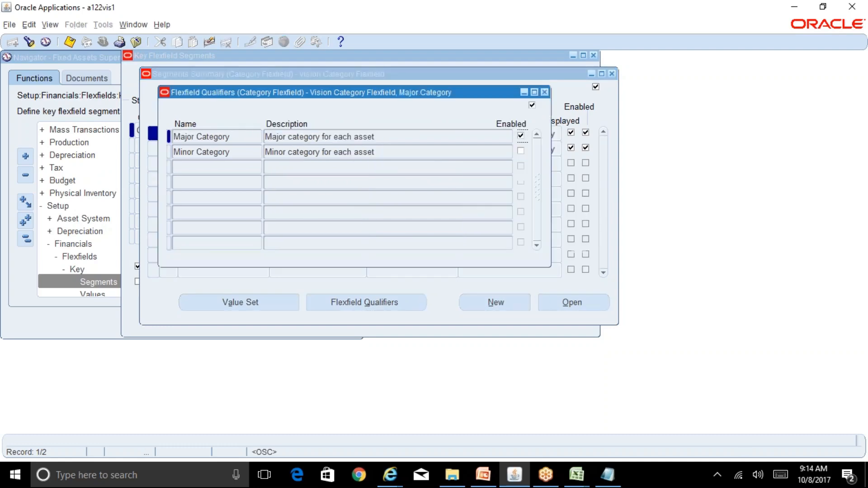
{"action": "left_click", "coordinate": [391, 138]}
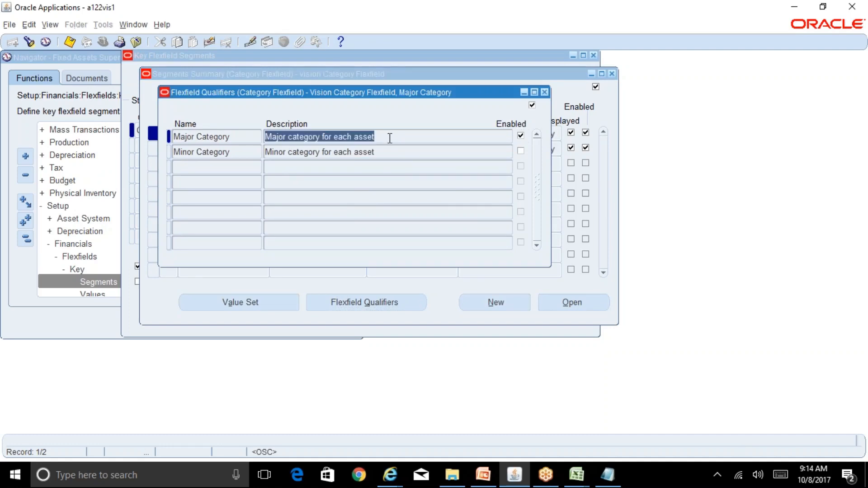
{"action": "left_click", "coordinate": [545, 92]}
{"action": "left_click", "coordinate": [357, 149]}
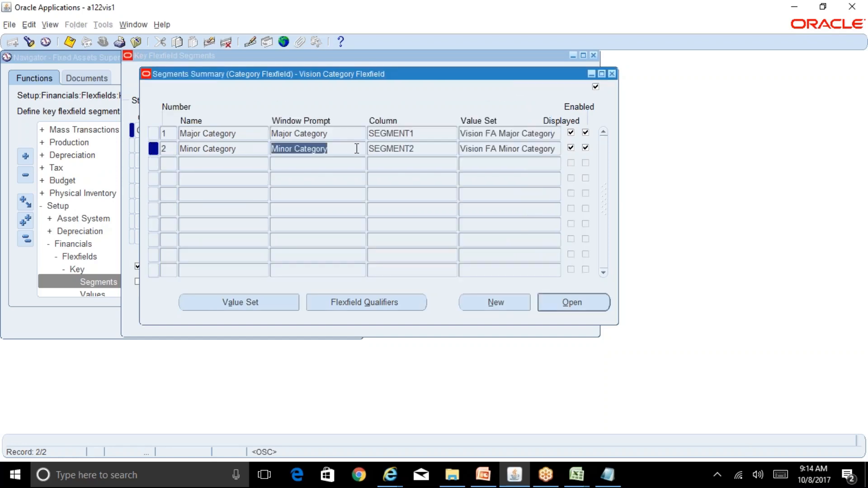
{"action": "left_click", "coordinate": [375, 301]}
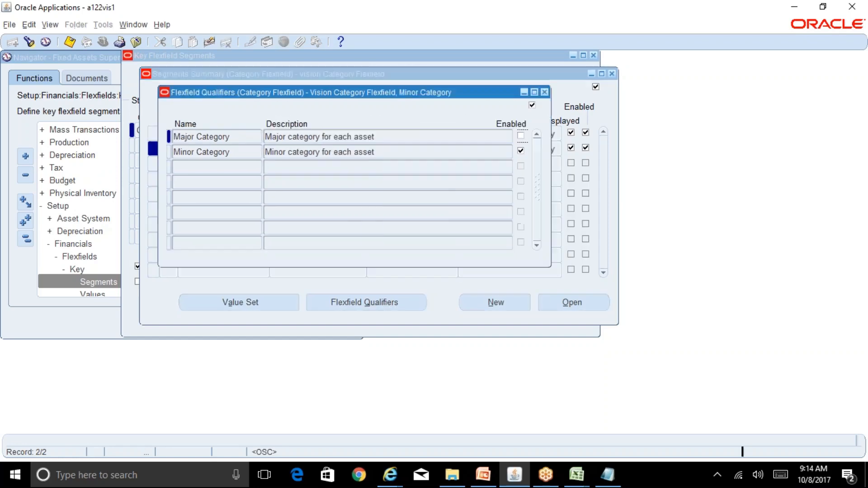
{"action": "left_click", "coordinate": [552, 80]}
- Review the database columns assigned to both category segments and the value set assigned to Major Category
{"action": "left_click", "coordinate": [337, 133]}
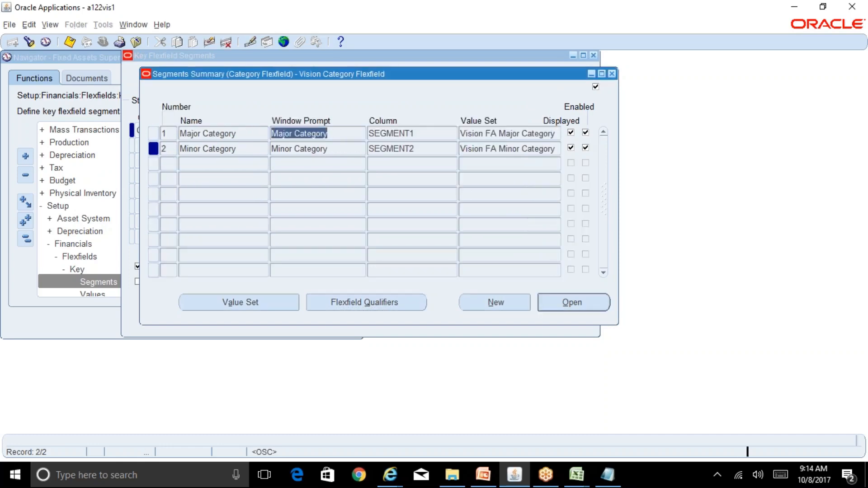
{"action": "left_click", "coordinate": [424, 133]}
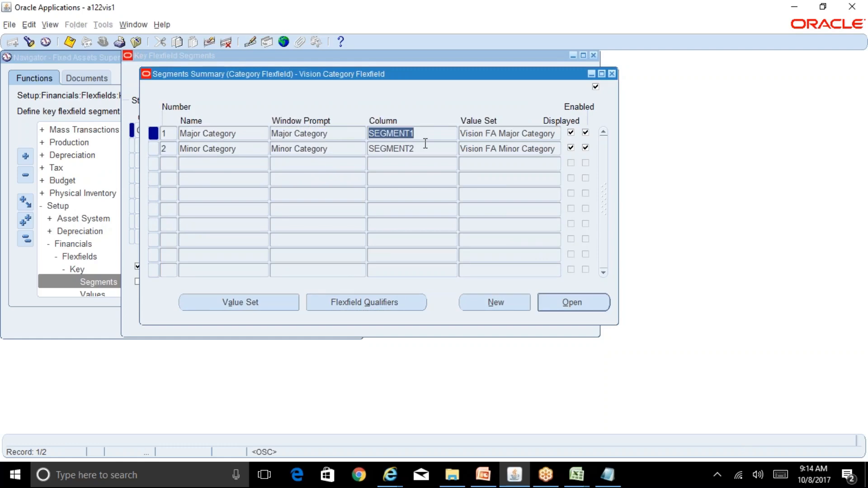
{"action": "left_click", "coordinate": [425, 149]}
{"action": "left_click", "coordinate": [435, 135]}
{"action": "left_click", "coordinate": [506, 131]}
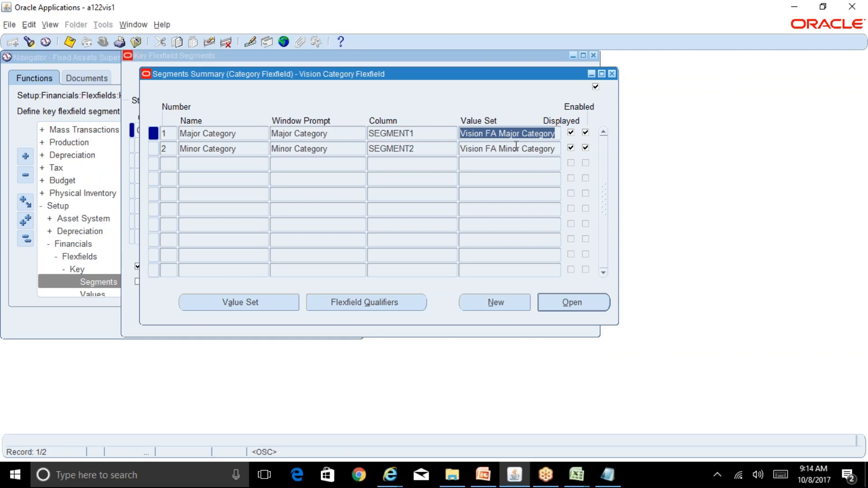
- View the value set definition of the Major Category segment, including its security and validation type, and close it
{"action": "left_click", "coordinate": [342, 138]}
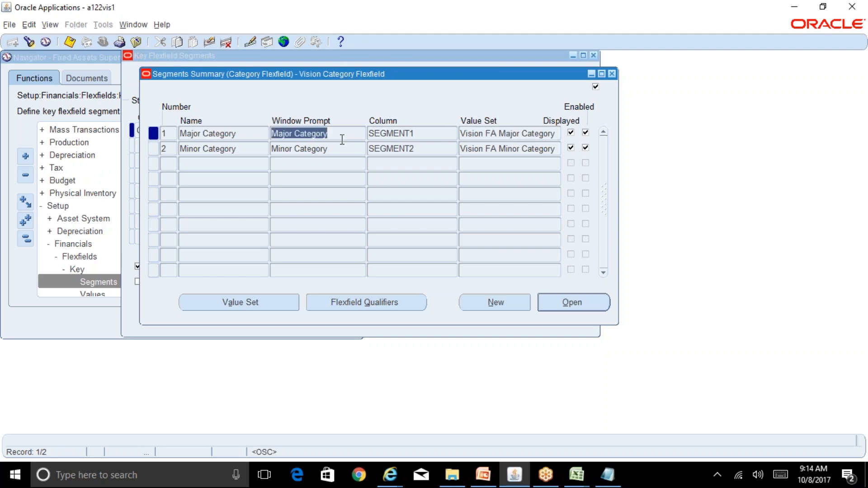
{"action": "left_click", "coordinate": [267, 305]}
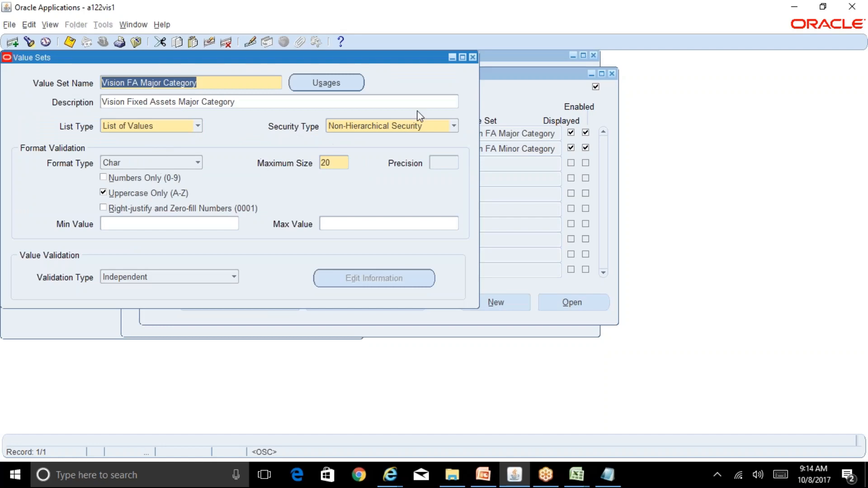
{"action": "left_click", "coordinate": [473, 57]}
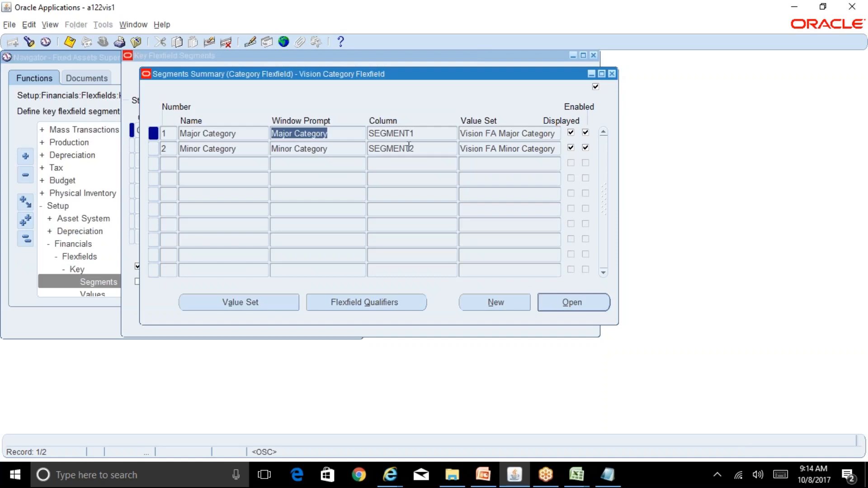
- Examine the Minor Category segment's column and its value set definition, including the validation type, and close the definition
{"action": "left_click", "coordinate": [421, 148]}
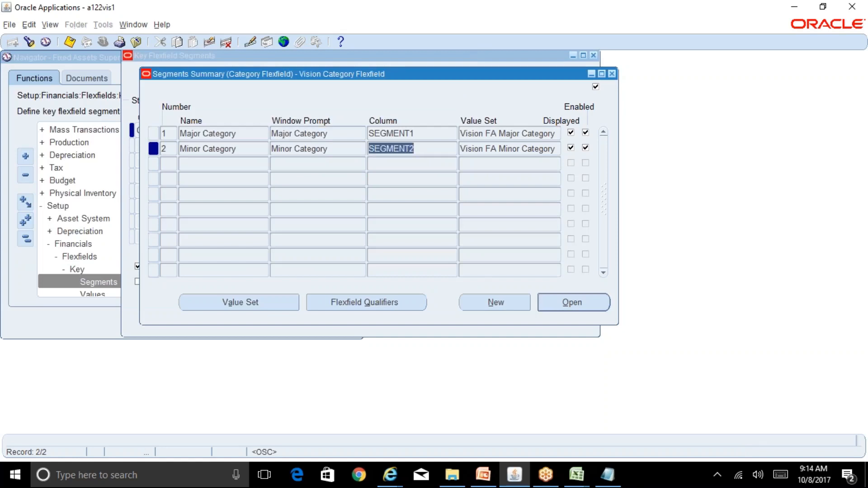
{"action": "left_click", "coordinate": [507, 148]}
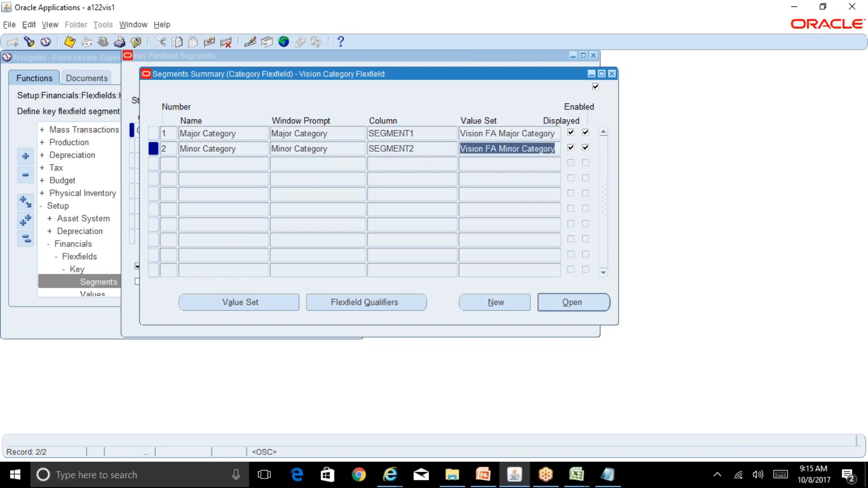
{"action": "left_click", "coordinate": [290, 309]}
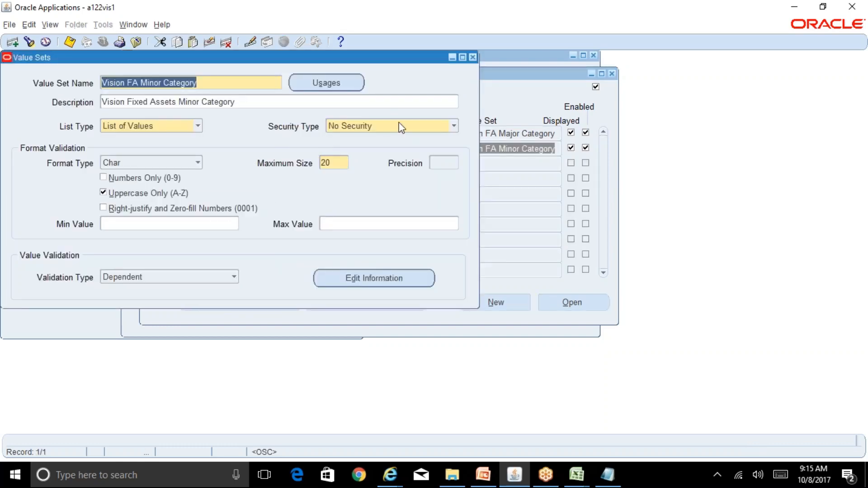
{"action": "left_click", "coordinate": [472, 57]}
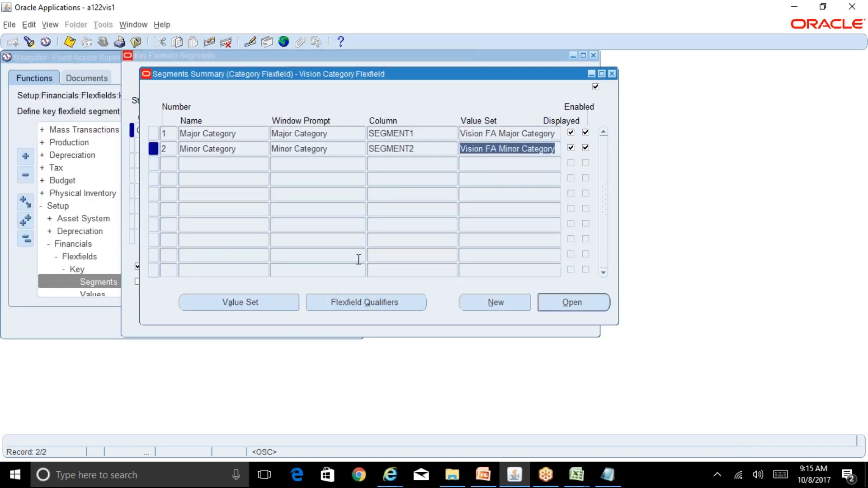
{"action": "left_click", "coordinate": [280, 310]}
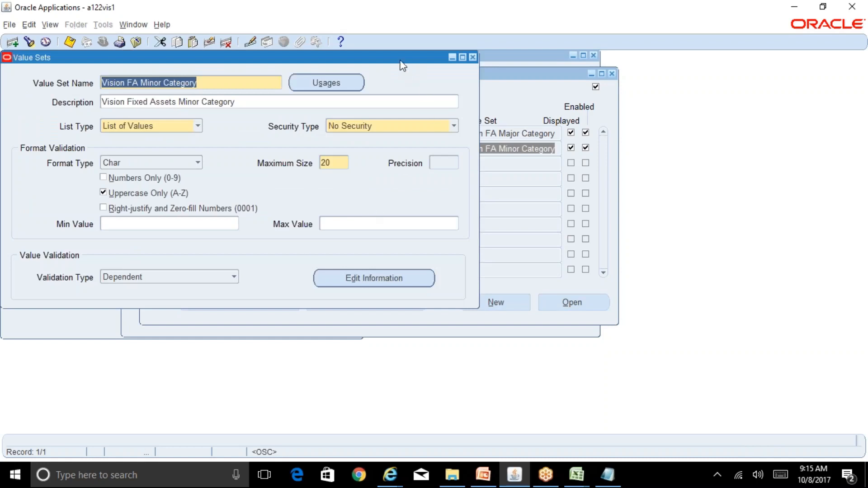
{"action": "mouse_move", "coordinate": [400, 61]}
{"action": "left_mouse_down"}
{"action": "mouse_move", "coordinate": [410, 188]}
{"action": "mouse_move", "coordinate": [407, 67]}
{"action": "left_mouse_up"}
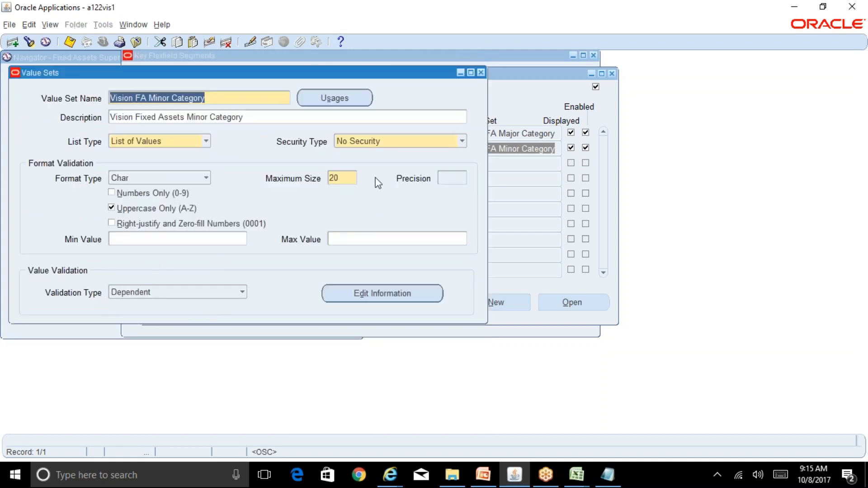
{"action": "left_click", "coordinate": [481, 73]}
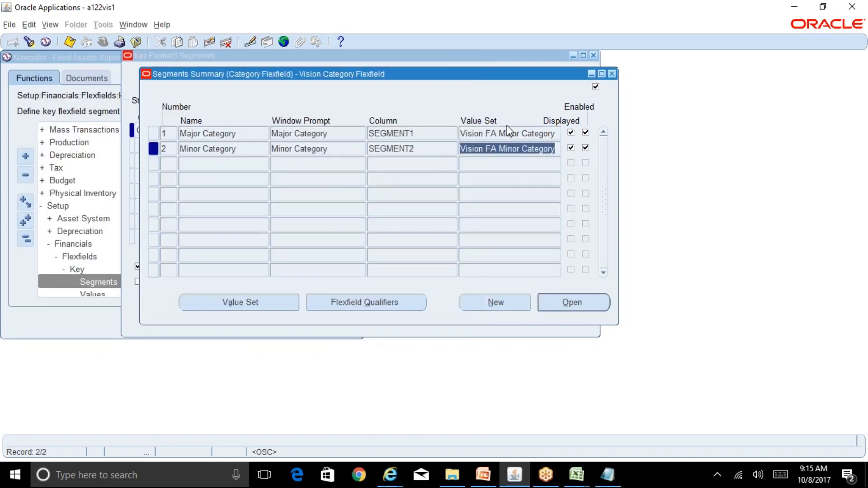
- Compare the value set definitions of the Major Category and Minor Category segments, including their validation types, and close each definition
{"action": "left_click", "coordinate": [508, 132]}
{"action": "left_click", "coordinate": [277, 301]}
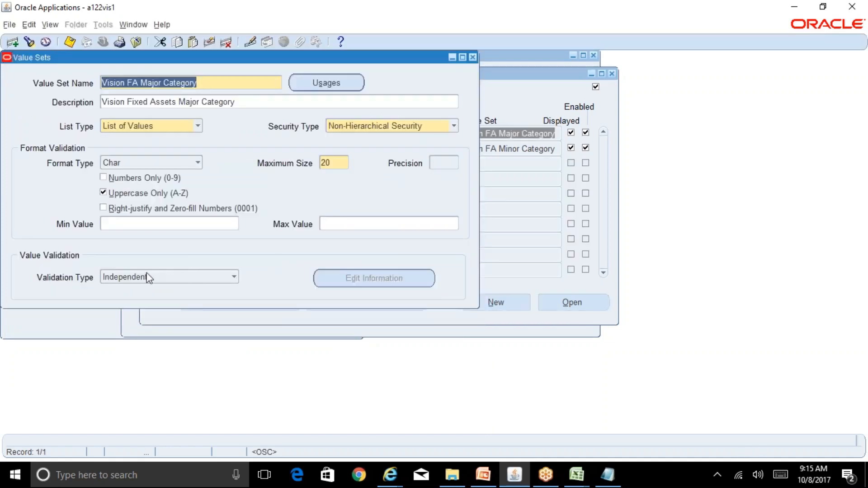
{"action": "left_click", "coordinate": [473, 58]}
{"action": "left_click", "coordinate": [515, 149]}
{"action": "left_click", "coordinate": [288, 300]}
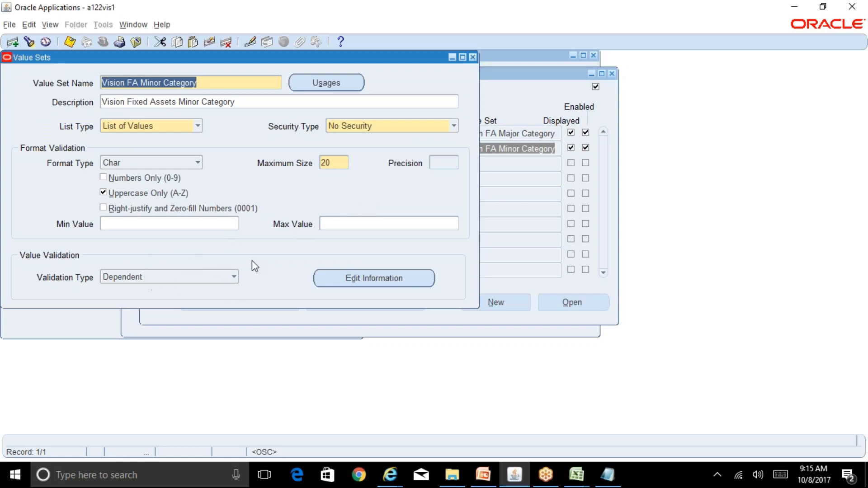
{"action": "left_click", "coordinate": [473, 57]}
- View the segment details of Major Category and of Minor Category, closing each one after reading it
{"action": "left_click", "coordinate": [525, 134]}
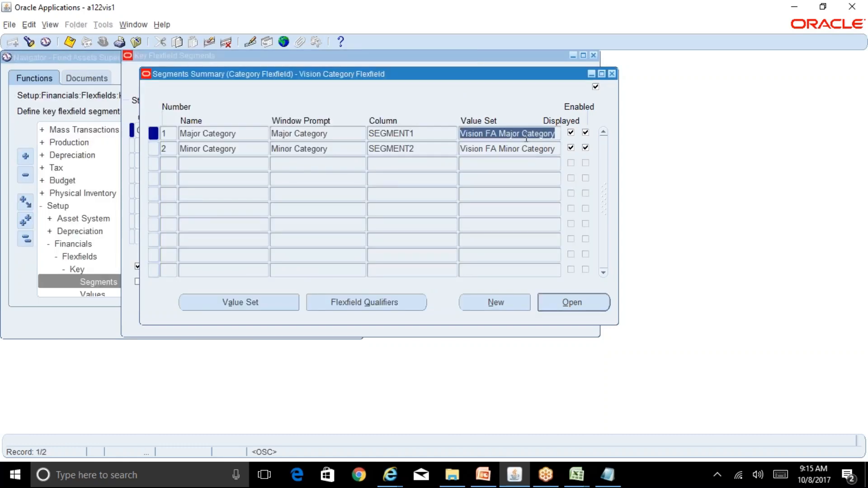
{"action": "left_click", "coordinate": [572, 302]}
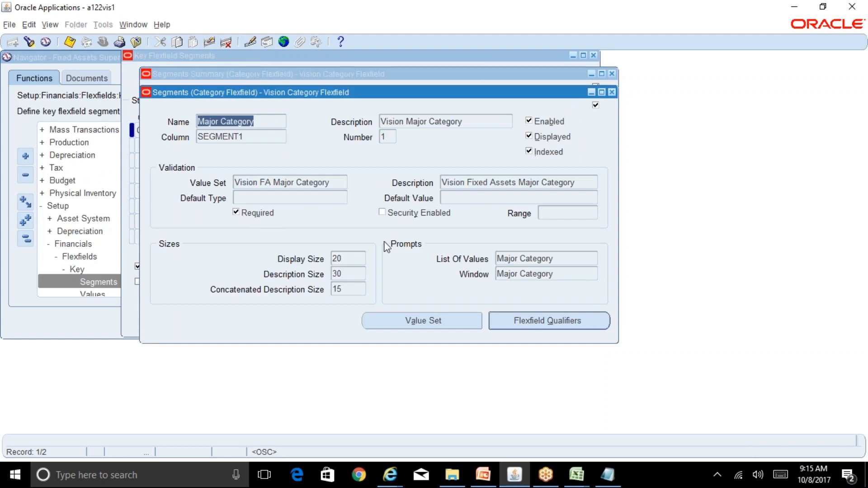
{"action": "left_click", "coordinate": [612, 93]}
{"action": "left_click", "coordinate": [507, 149]}
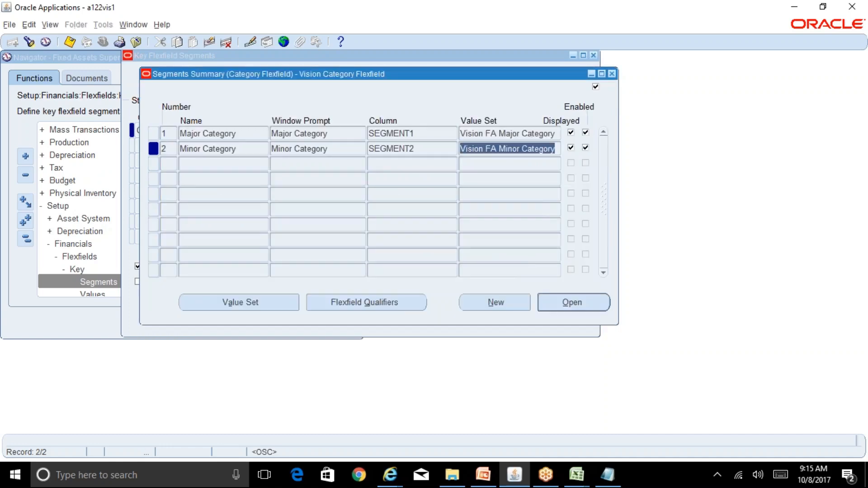
{"action": "left_click", "coordinate": [572, 302]}
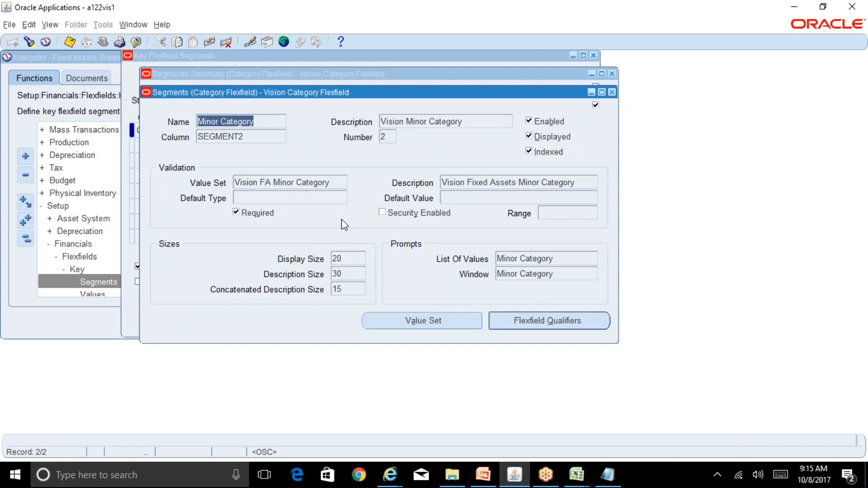
{"action": "left_click", "coordinate": [612, 92]}
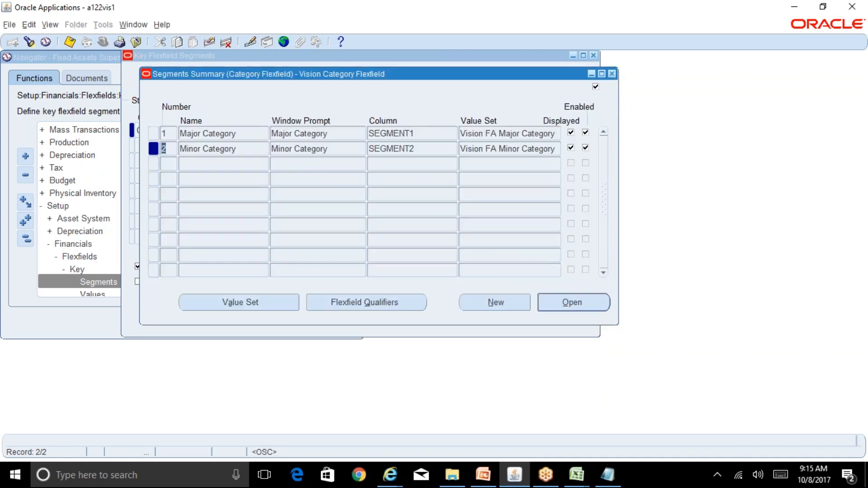
- Recheck the value sets assigned to both category segments, and close the segments summary and the key flexfield segments form
{"action": "left_click", "coordinate": [555, 134]}
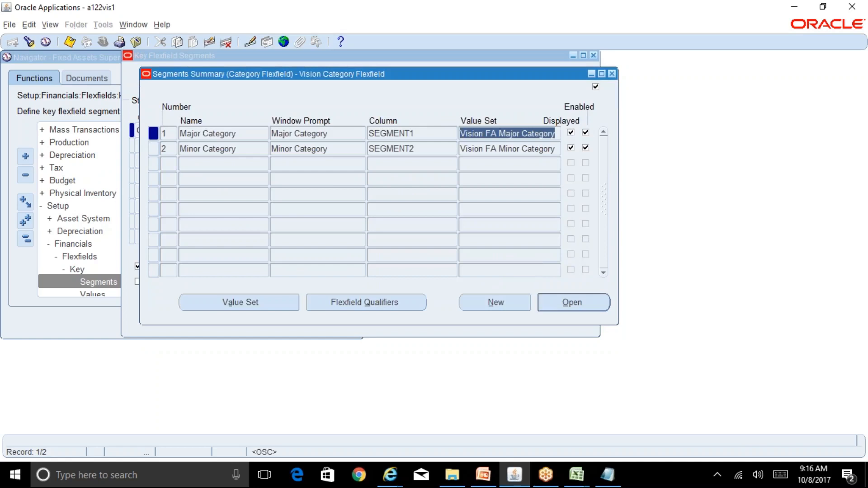
{"action": "left_click", "coordinate": [556, 149]}
{"action": "left_click", "coordinate": [556, 134]}
{"action": "left_click", "coordinate": [612, 74]}
{"action": "left_click", "coordinate": [594, 55]}
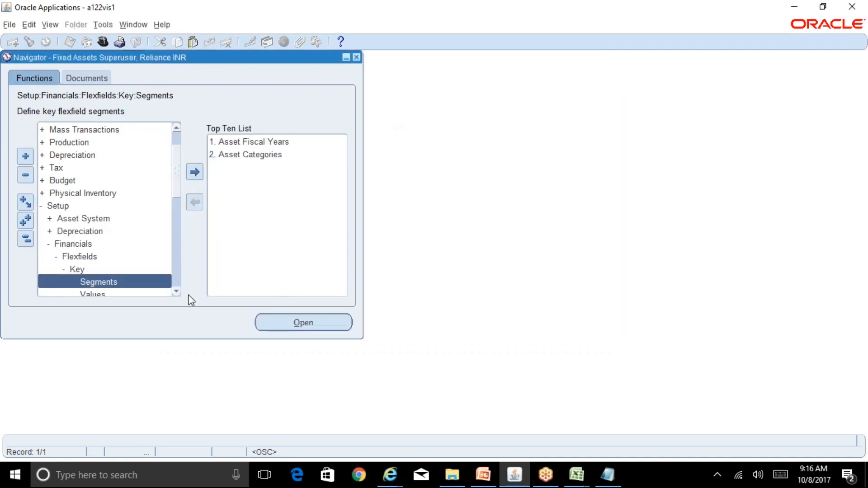
- Open the key flexfield segment values form and find the values of the value set Vision FA Major Category
{"action": "double_click", "coordinate": [176, 292]}
{"action": "double_click", "coordinate": [110, 272]}
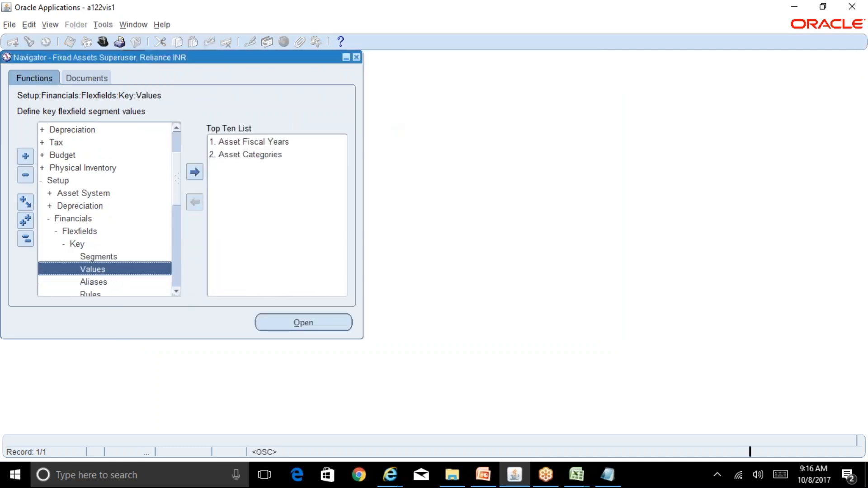
{"action": "left_click", "coordinate": [108, 147]}
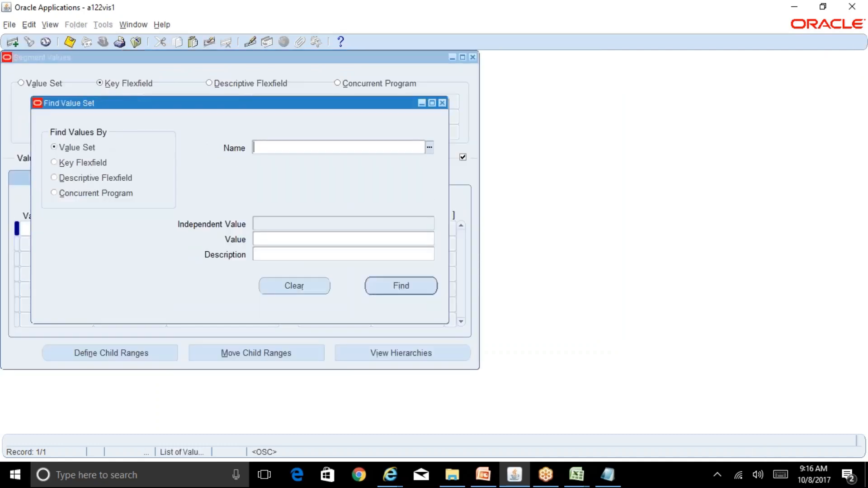
{"action": "type", "text": "Vision FA Major Category"}
{"action": "left_click", "coordinate": [401, 287]}
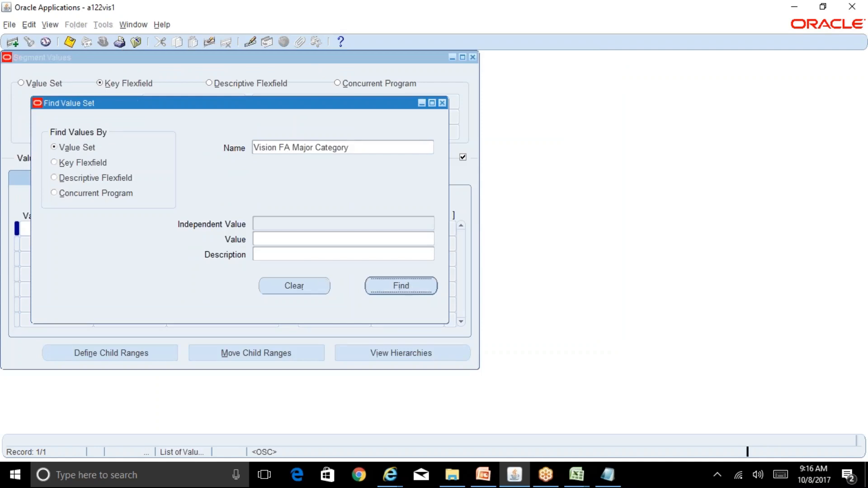
- Browse the Major Category values from AIRCRAFT to the equipment entries, selecting COMPUTER along the way
{"action": "left_click", "coordinate": [57, 290]}
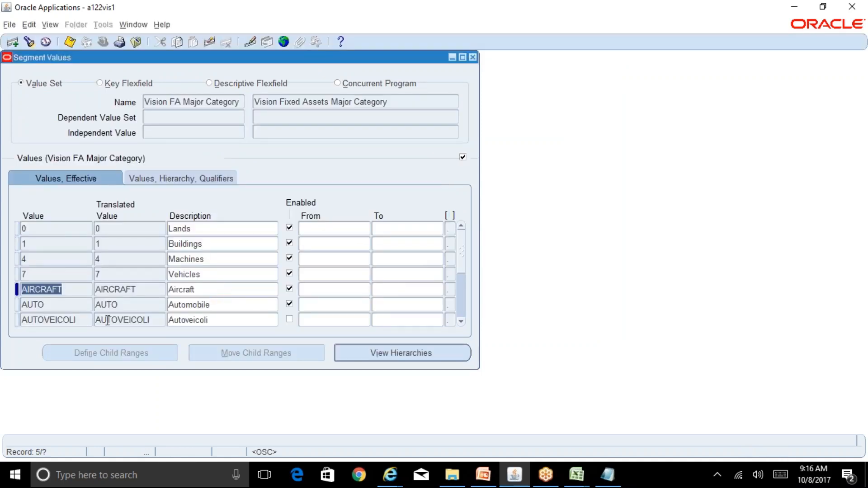
{"action": "scroll", "coordinate": [108, 320], "scroll_direction": "down", "scroll_amount": 2}
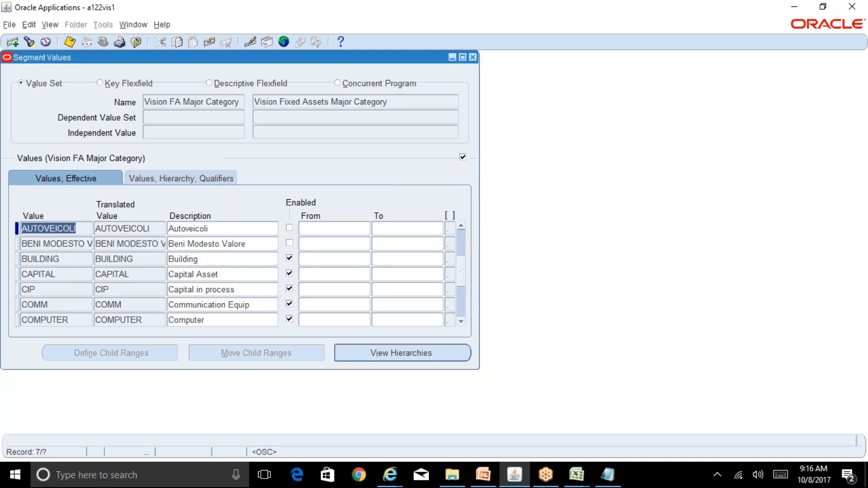
{"action": "left_click", "coordinate": [84, 319]}
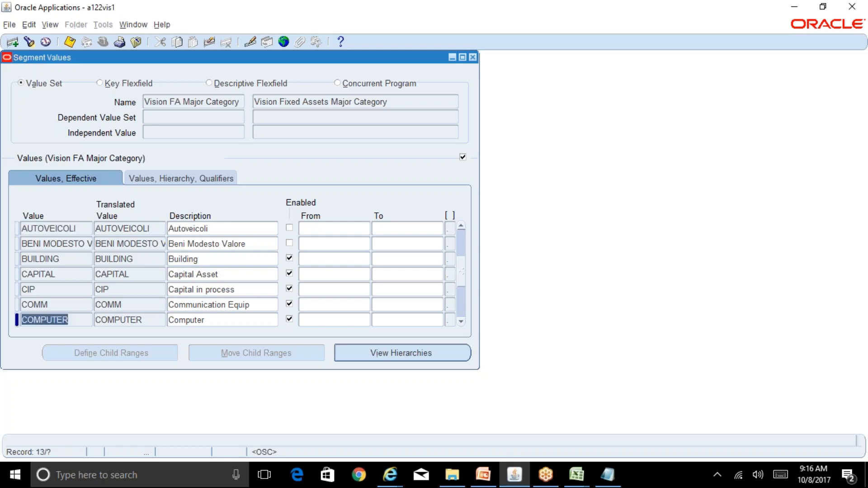
{"action": "key", "text": "Page_Down"}
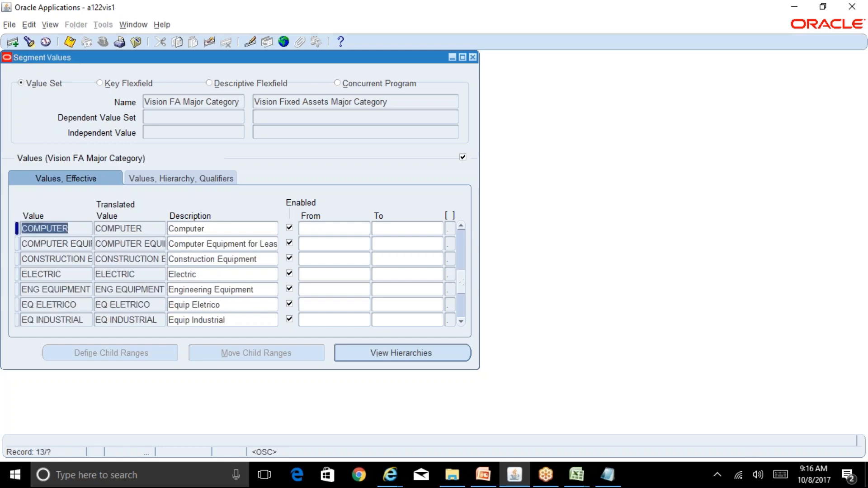
- Compare the Major Category values with the example categories in the Running_Notes_FA sheet of the Excel workbook, and return to Oracle Applications
{"action": "mouse_move", "coordinate": [577, 475]}
{"action": "left_click", "coordinate": [530, 449]}
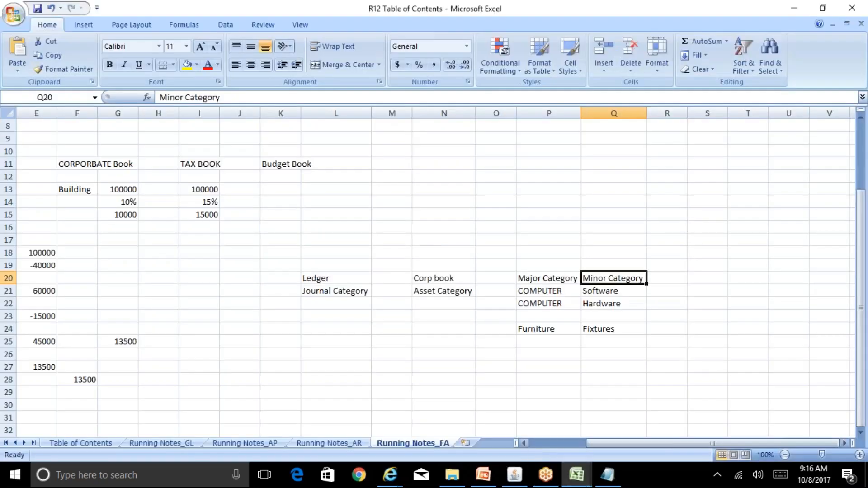
{"action": "left_click_drag", "start_coordinate": [553, 291], "coordinate": [549, 368]}
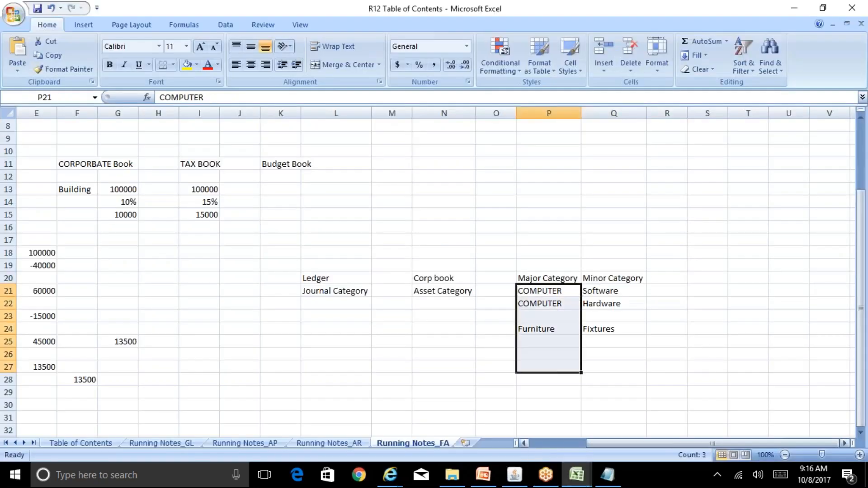
{"action": "key", "text": "alt+Tab"}
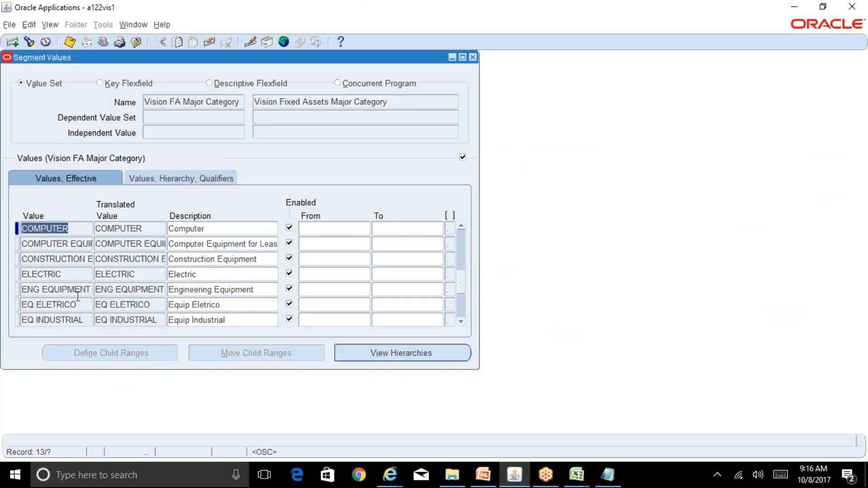
{"action": "left_click", "coordinate": [577, 474]}
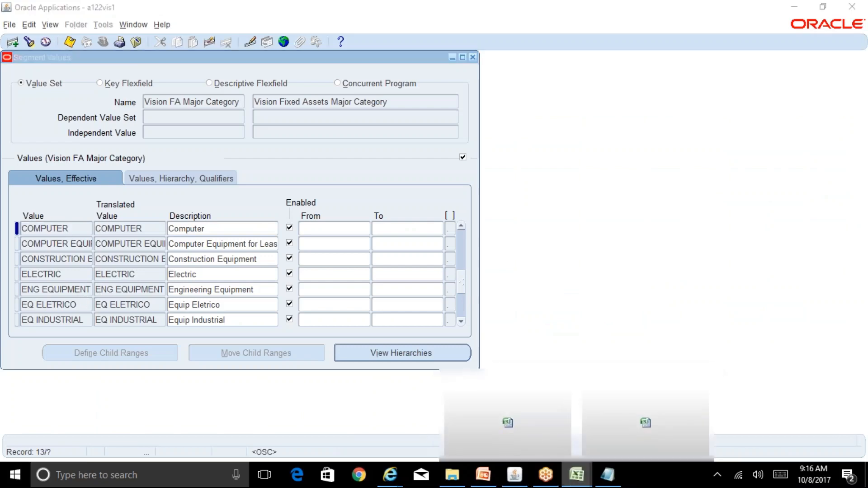
{"action": "left_click", "coordinate": [563, 407]}
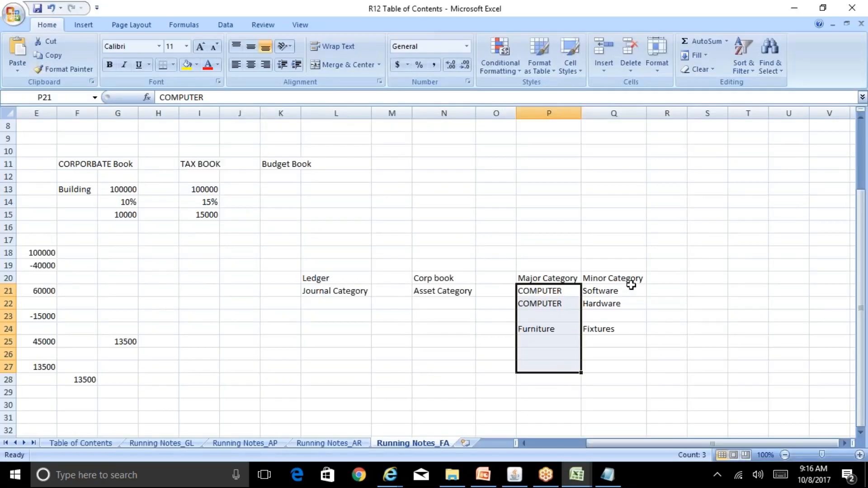
{"action": "left_click", "coordinate": [515, 475]}
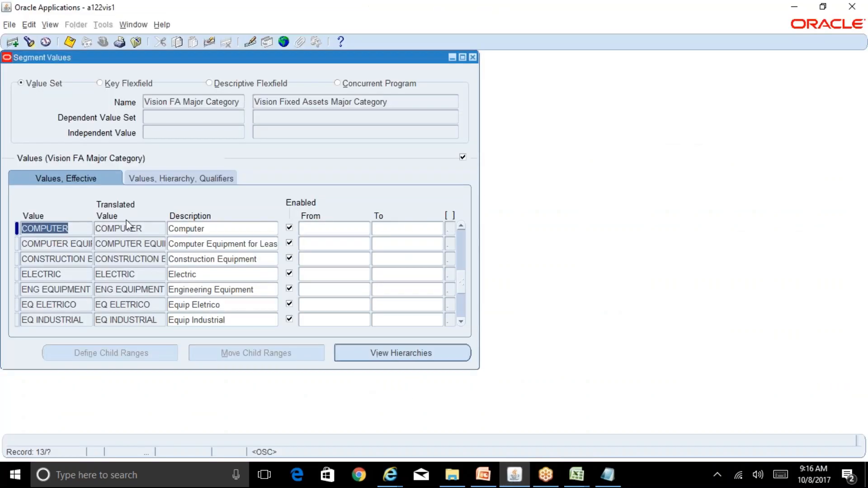
- Copy the major value COMPUTER and find the values of Vision FA Minor Category with COMPUTER as the independent value
{"action": "left_click_drag", "start_coordinate": [68, 230], "coordinate": [16, 233]}
{"action": "key", "text": "ctrl+c"}
{"action": "left_click", "coordinate": [199, 102]}
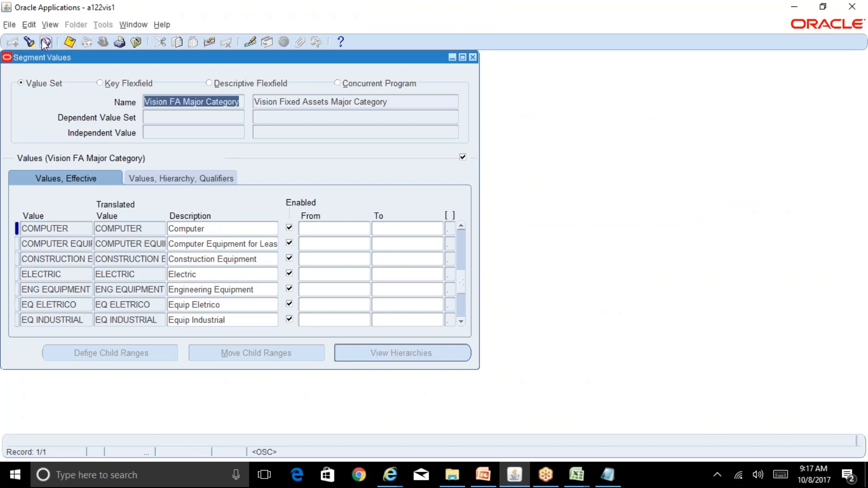
{"action": "left_click", "coordinate": [29, 42]}
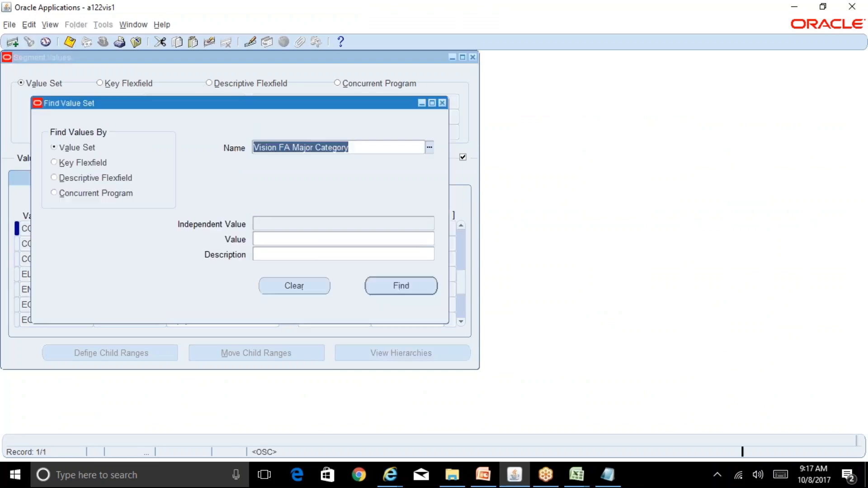
{"action": "left_click", "coordinate": [356, 147]}
{"action": "key", "text": "BackSpace"}
{"action": "key", "text": "BackSpace"}
{"action": "key", "text": "BackSpace"}
{"action": "key", "text": "BackSpace"}
{"action": "key", "text": "BackSpace"}
{"action": "key", "text": "BackSpace"}
{"action": "key", "text": "BackSpace"}
{"action": "key", "text": "BackSpace"}
{"action": "key", "text": "BackSpace"}
{"action": "key", "text": "BackSpace"}
{"action": "key", "text": "BackSpace"}
{"action": "key", "text": "BackSpace"}
{"action": "key", "text": "BackSpace"}
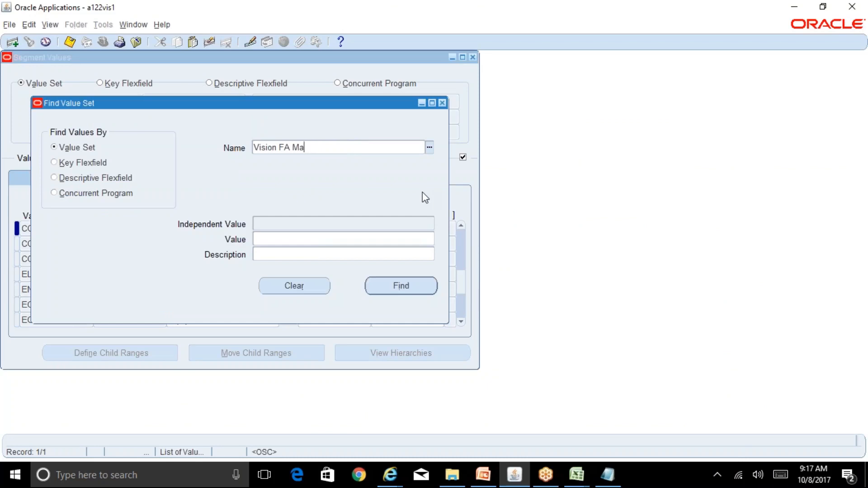
{"action": "type", "text": "inor Category"}
{"action": "key", "text": "Tab"}
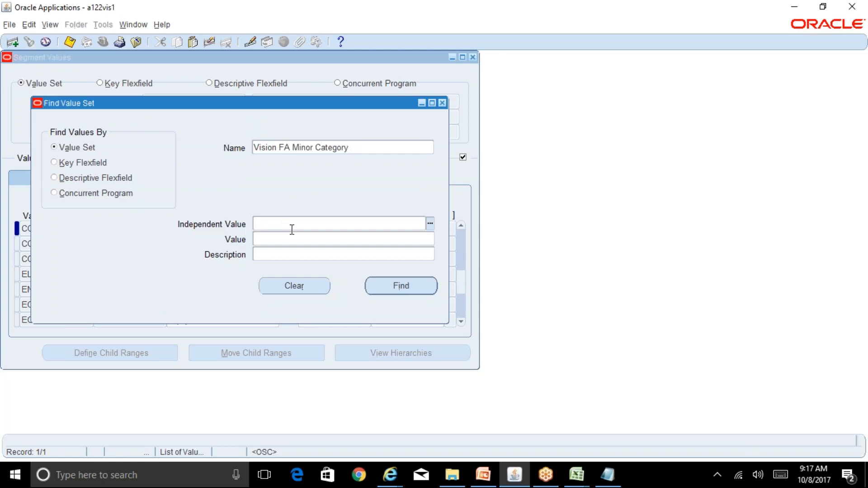
{"action": "key", "text": "ctrl+v"}
{"action": "left_click", "coordinate": [403, 295]}
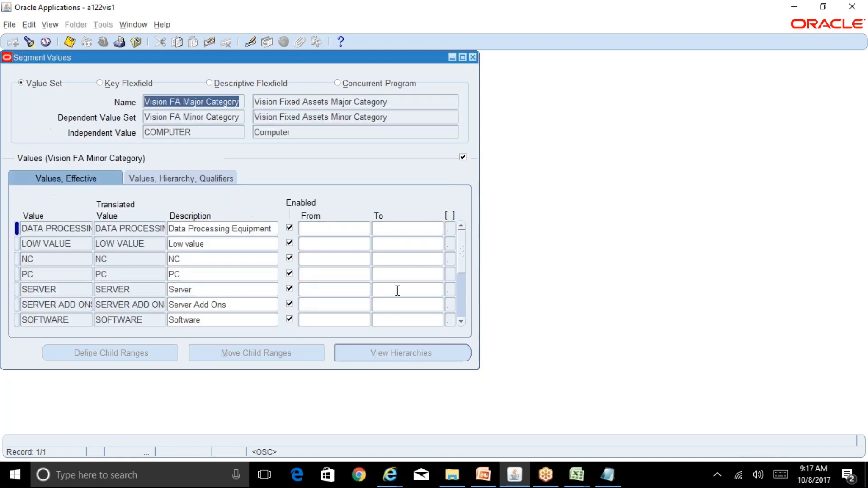
- Examine the Minor Category values listed under the independent value COMPUTER through to the end of the list
{"action": "left_click", "coordinate": [82, 240]}
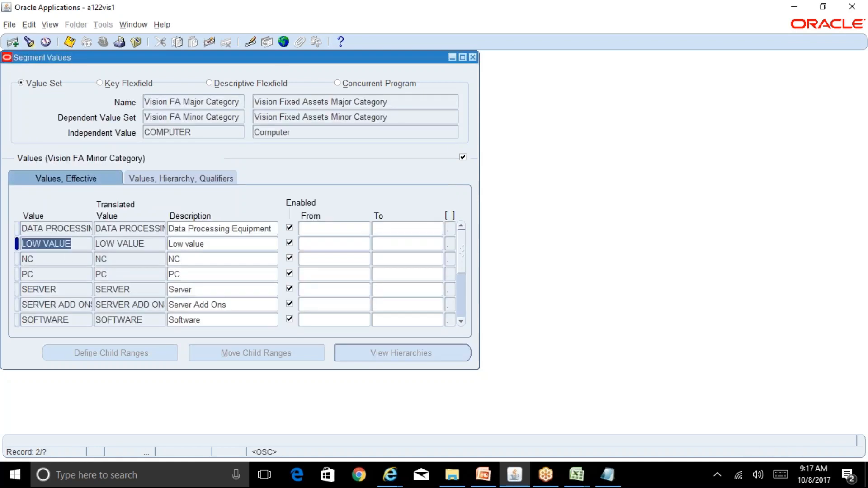
{"action": "left_click", "coordinate": [185, 133]}
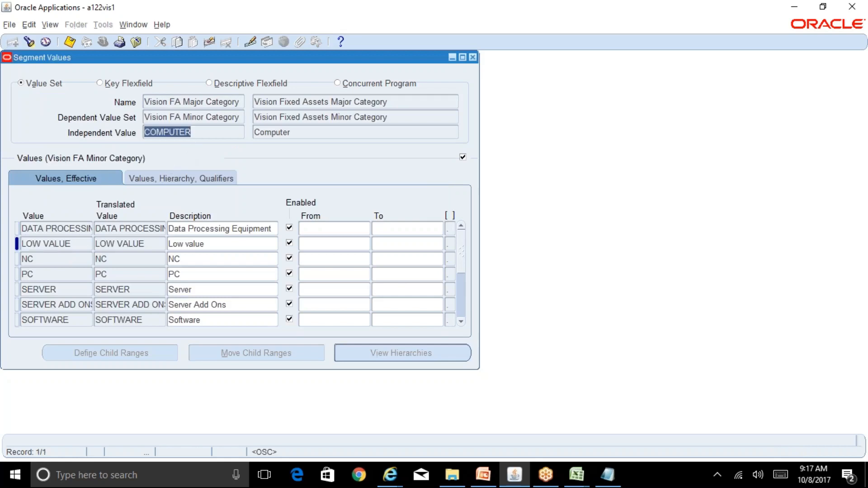
{"action": "left_click", "coordinate": [84, 302]}
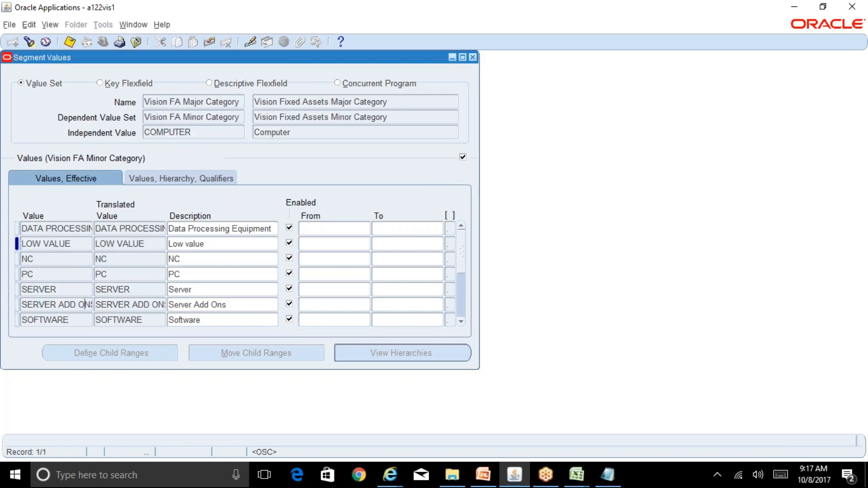
{"action": "left_click", "coordinate": [138, 318]}
{"action": "scroll", "coordinate": [235, 273], "scroll_direction": "down", "scroll_amount": 1}
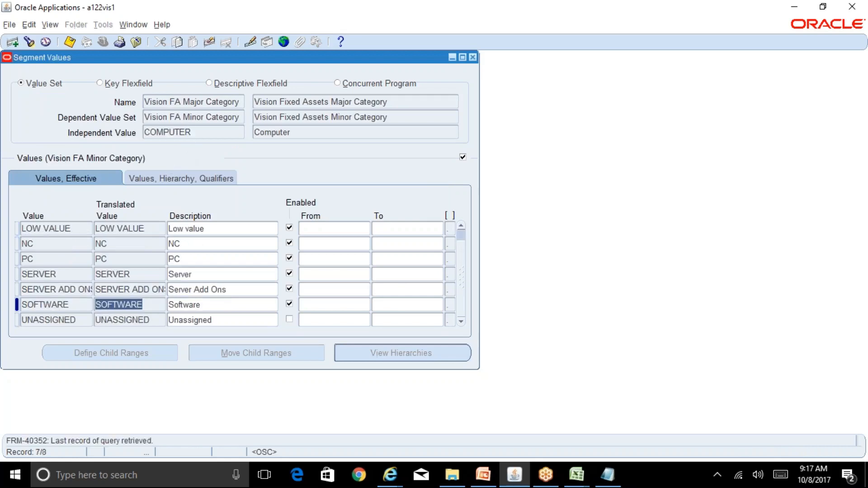
- Go through the DATA PROCESSING, PC, SERVER, SERVER ADD ONS and SOFTWARE values and check the independent value they depend on
{"action": "scroll", "coordinate": [235, 274], "scroll_direction": "up", "scroll_amount": 1}
{"action": "left_click", "coordinate": [53, 228]}
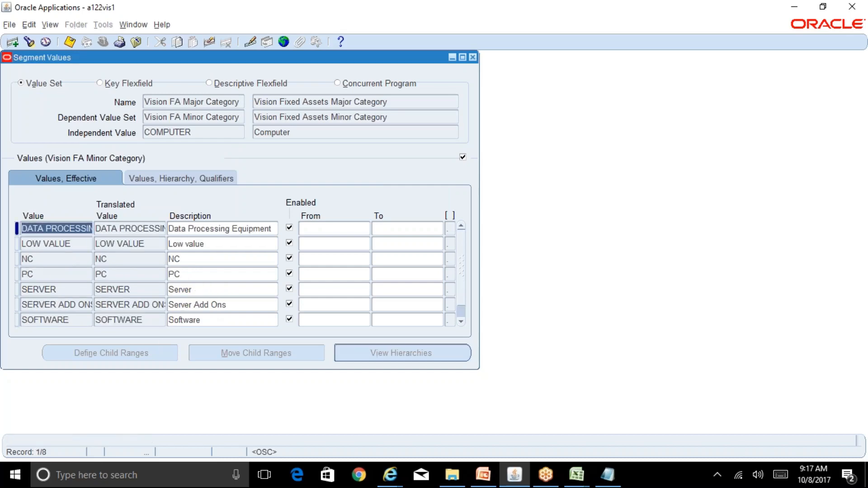
{"action": "left_click", "coordinate": [67, 274]}
{"action": "left_click", "coordinate": [72, 289]}
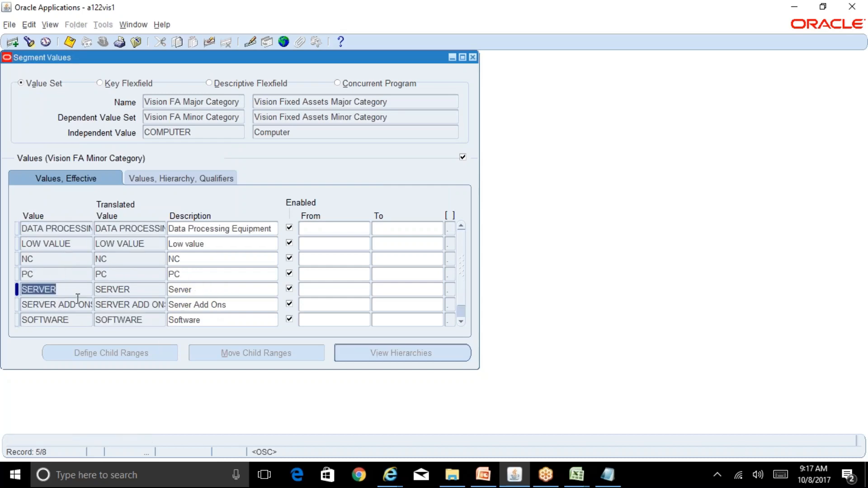
{"action": "left_click", "coordinate": [80, 304]}
{"action": "left_click", "coordinate": [80, 320]}
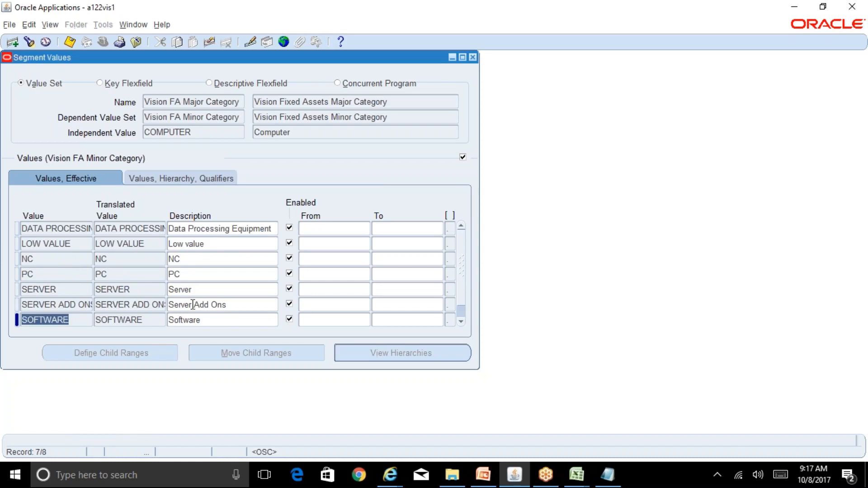
{"action": "left_click", "coordinate": [202, 132]}
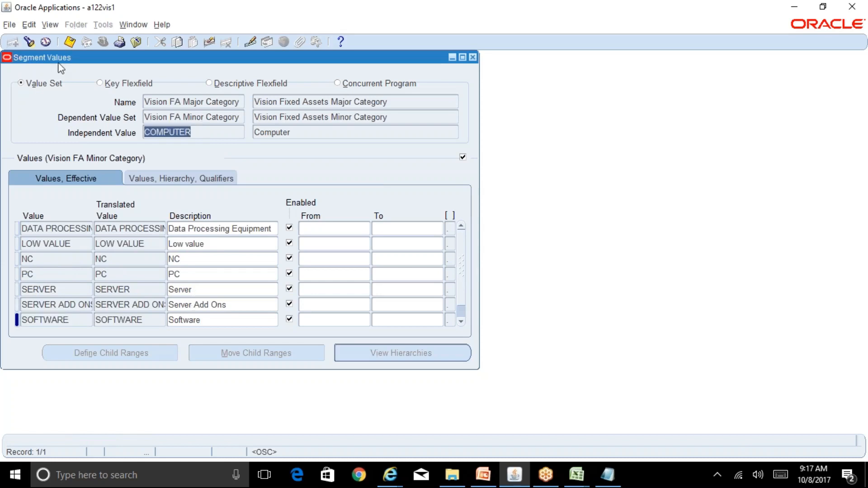
- Find the values of Vision FA Minor Category with AIRCRAFT as the independent value
{"action": "left_click", "coordinate": [29, 41]}
{"action": "double_click", "coordinate": [324, 224]}
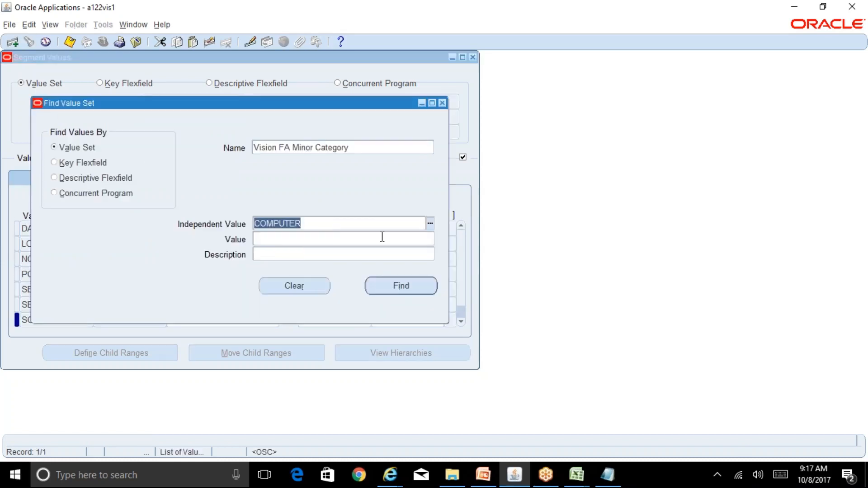
{"action": "key", "text": "BackSpace"}
{"action": "key", "text": "ctrl+l"}
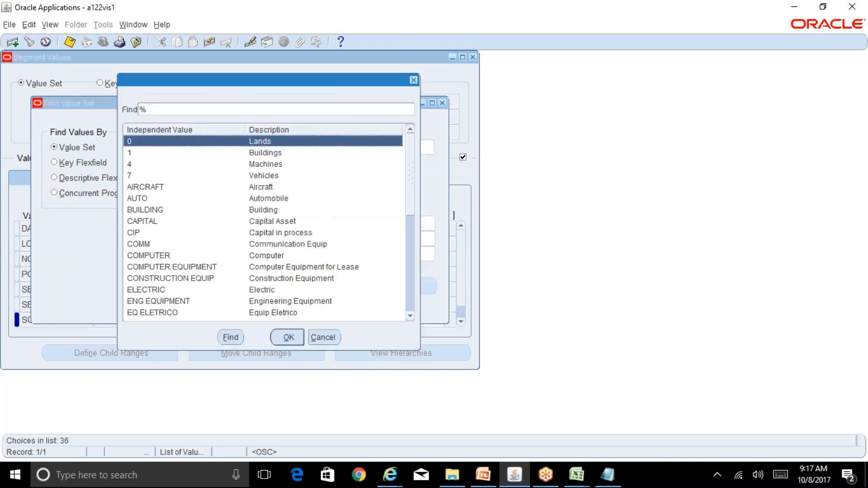
{"action": "key", "text": "Down"}
{"action": "key", "text": "Down"}
{"action": "key", "text": "Down"}
{"action": "key", "text": "Down"}
{"action": "key", "text": "Return"}
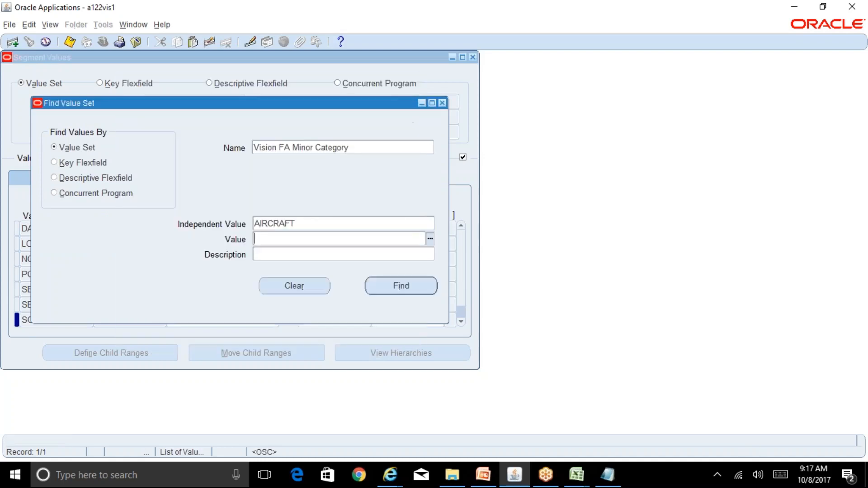
{"action": "key", "text": "Return"}
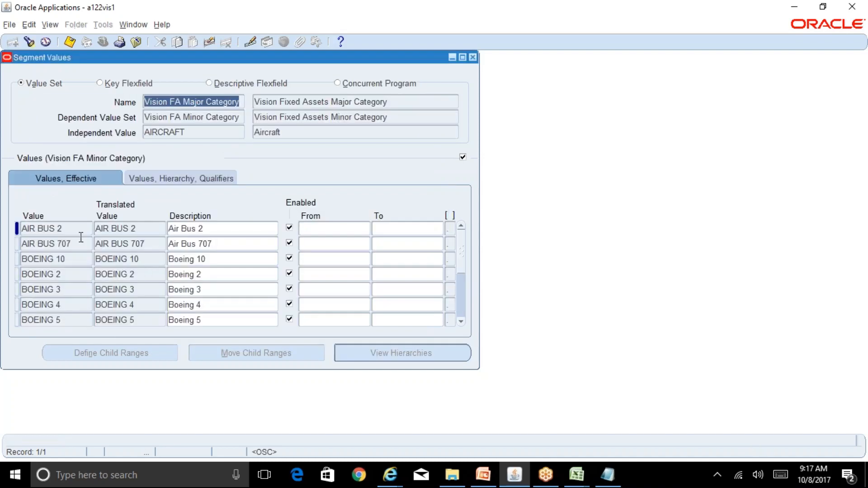
- Go through the minor values listed under AIRCRAFT, from AIR BUS 2 down to BOEING 3
{"action": "key", "text": "Down"}
{"action": "key", "text": "Down"}
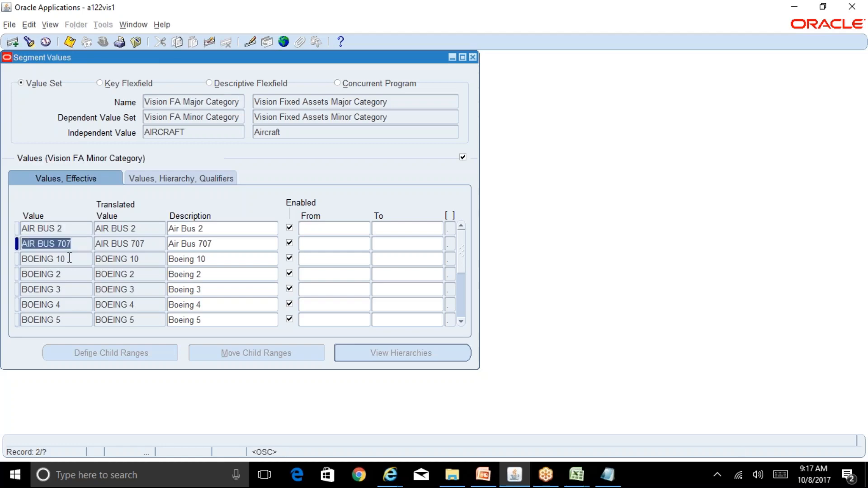
{"action": "key", "text": "Down"}
{"action": "key", "text": "Down"}
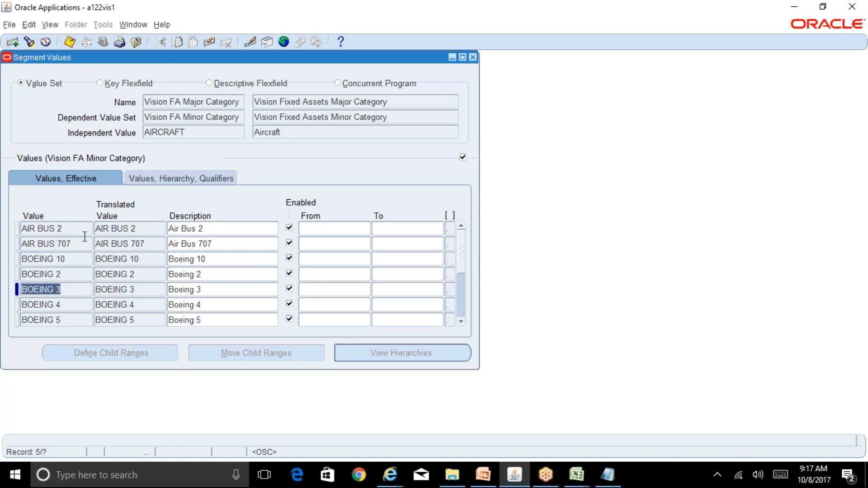
- Switch to the R12 Table of Contents workbook in Excel and review the COMPUTER major category against its example minor categories
{"action": "mouse_move", "coordinate": [578, 477]}
{"action": "left_click", "coordinate": [626, 416]}
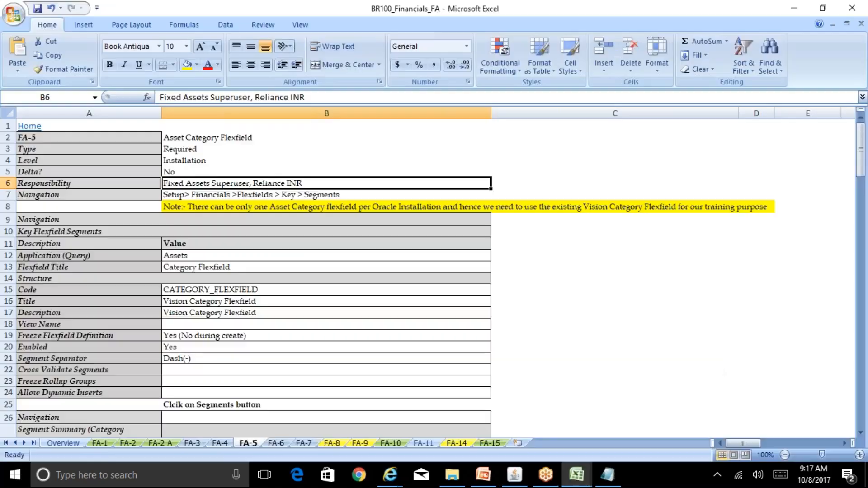
{"action": "left_click", "coordinate": [506, 416]}
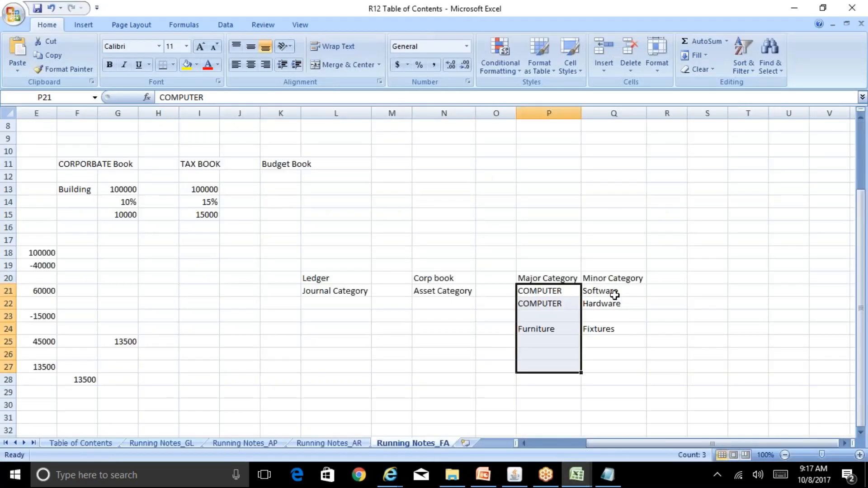
{"action": "left_click_drag", "start_coordinate": [610, 286], "coordinate": [615, 348]}
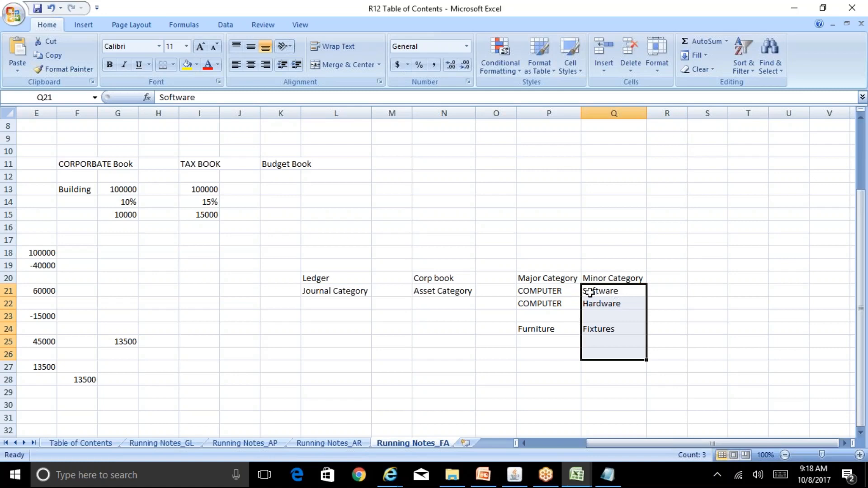
{"action": "left_click", "coordinate": [567, 293]}
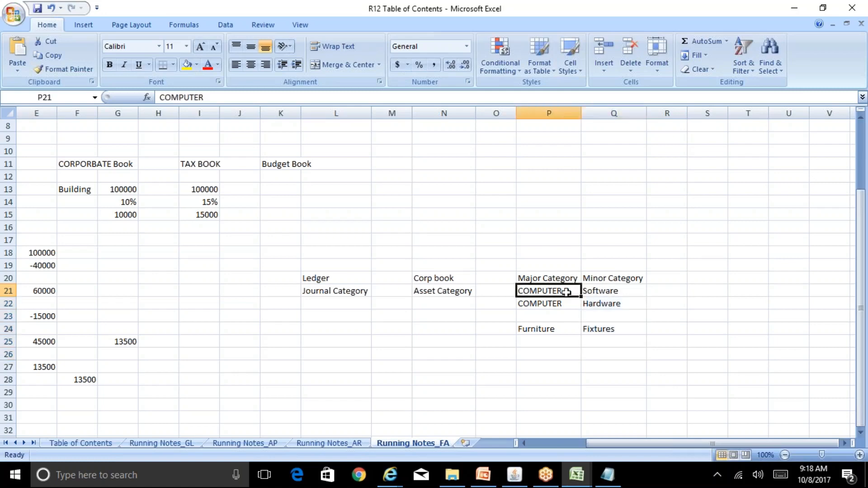
{"action": "left_click", "coordinate": [605, 292]}
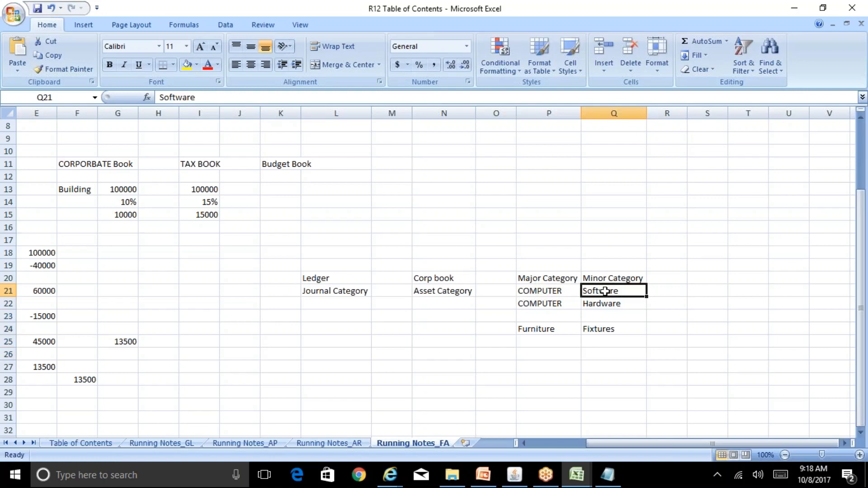
{"action": "left_click", "coordinate": [558, 292]}
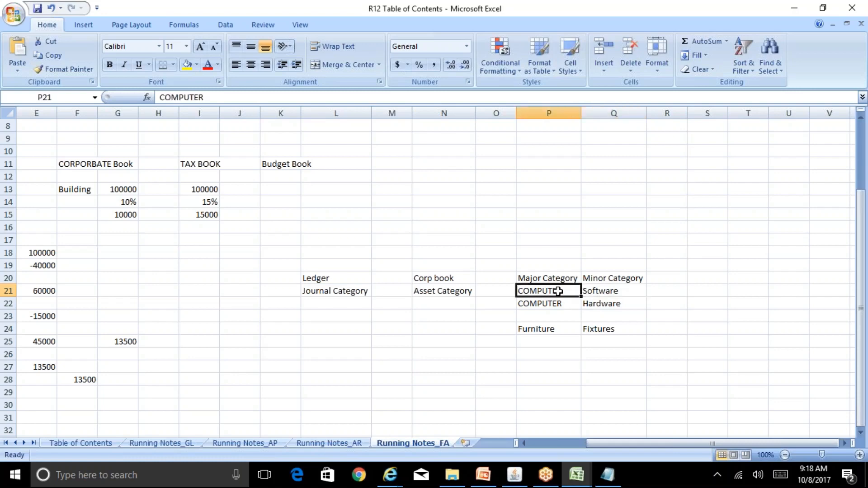
- Return to Oracle Applications and check the AIR BUS 2 and BOEING 10 values under AIRCRAFT
{"action": "left_click", "coordinate": [517, 483]}
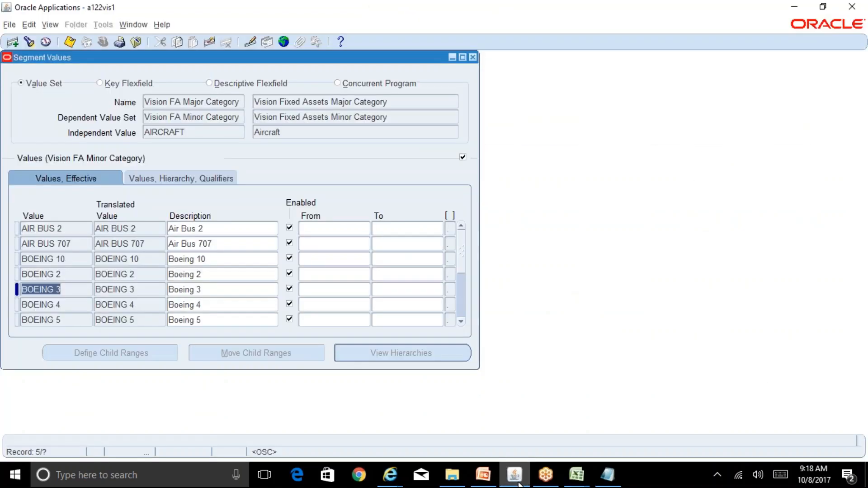
{"action": "left_click", "coordinate": [72, 227]}
{"action": "left_click", "coordinate": [76, 259]}
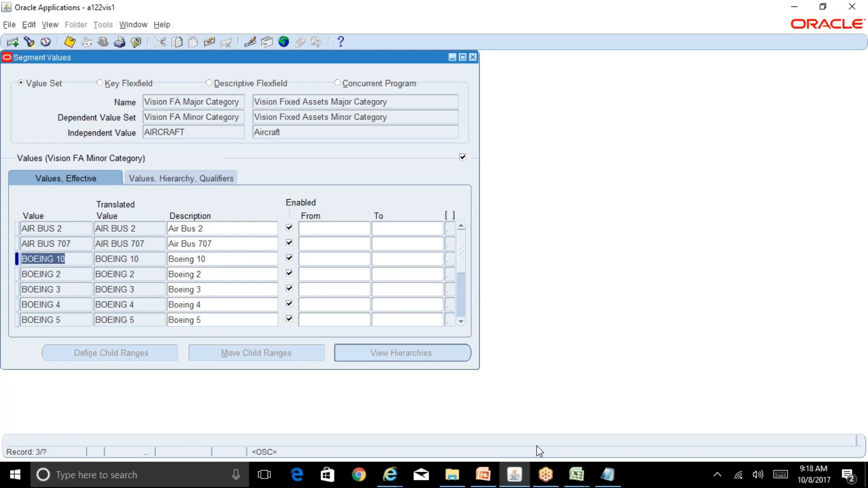
- In the Running_Notes_FA sheet in Excel, enter Aircraft as a Major Category in cell P26
{"action": "left_click", "coordinate": [527, 470]}
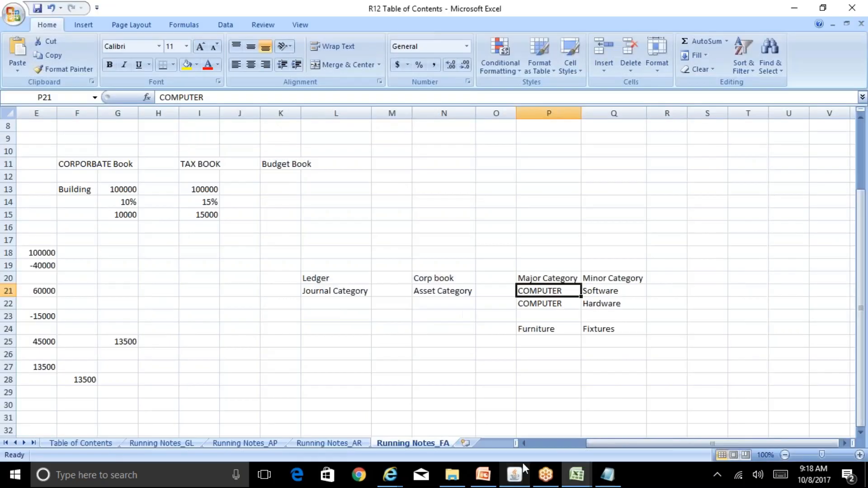
{"action": "left_click", "coordinate": [535, 353]}
{"action": "type", "text": "Ai"}
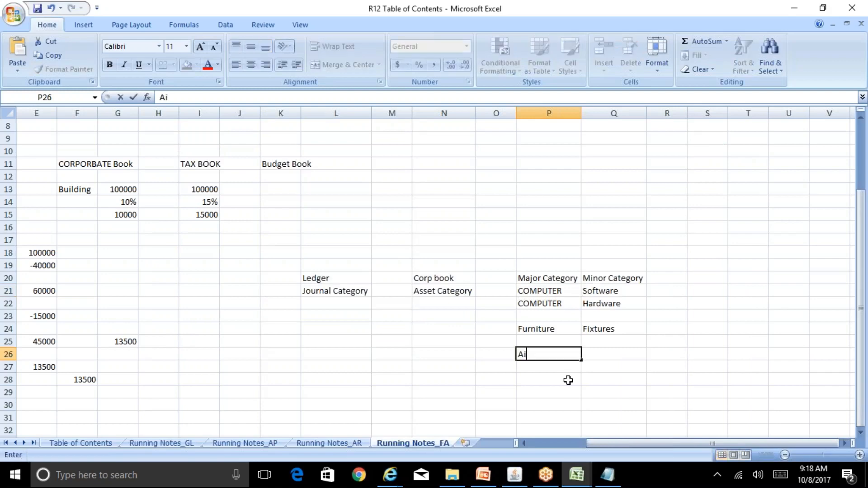
{"action": "type", "text": "rcraft"}
{"action": "key", "text": "Tab"}
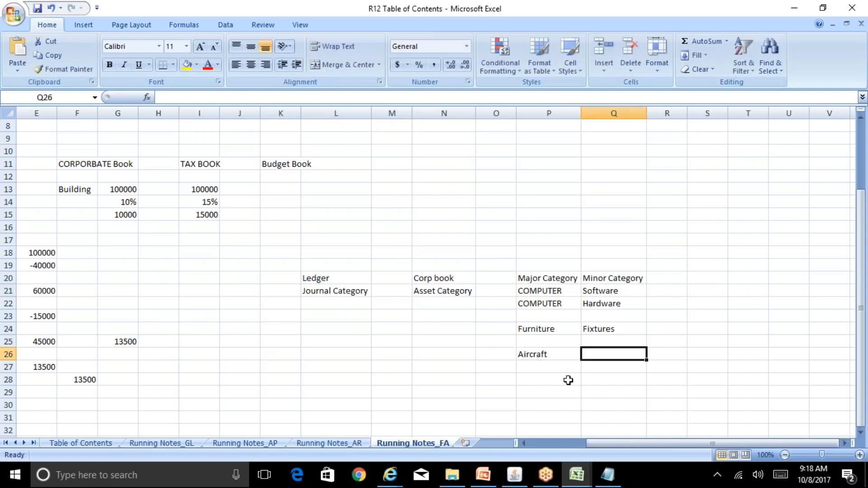
- Return to Oracle Applications and examine the BOEING 4, BOEING 5 and AIR BUS 2 minor values under AIRCRAFT
{"action": "left_click", "coordinate": [515, 474]}
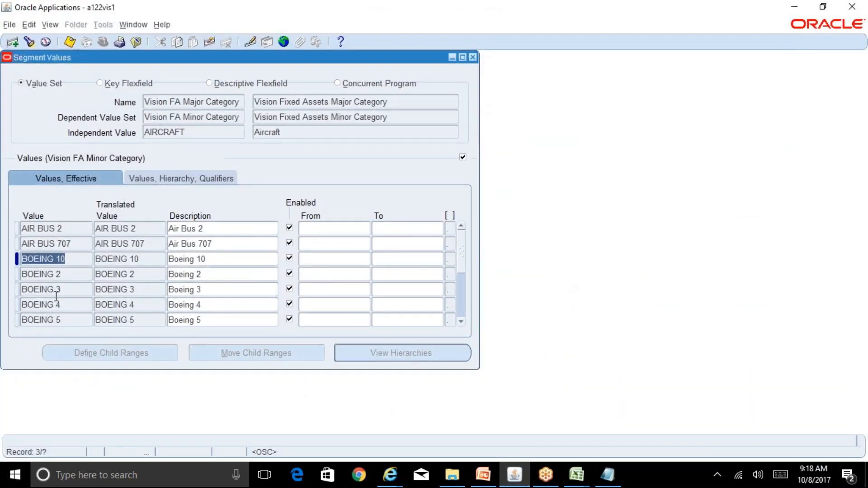
{"action": "left_click", "coordinate": [63, 299]}
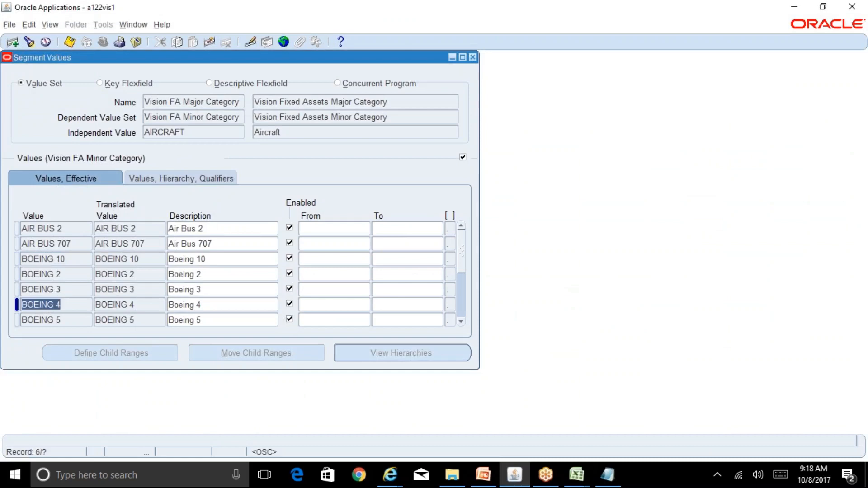
{"action": "left_click", "coordinate": [462, 289]}
{"action": "left_click", "coordinate": [465, 246]}
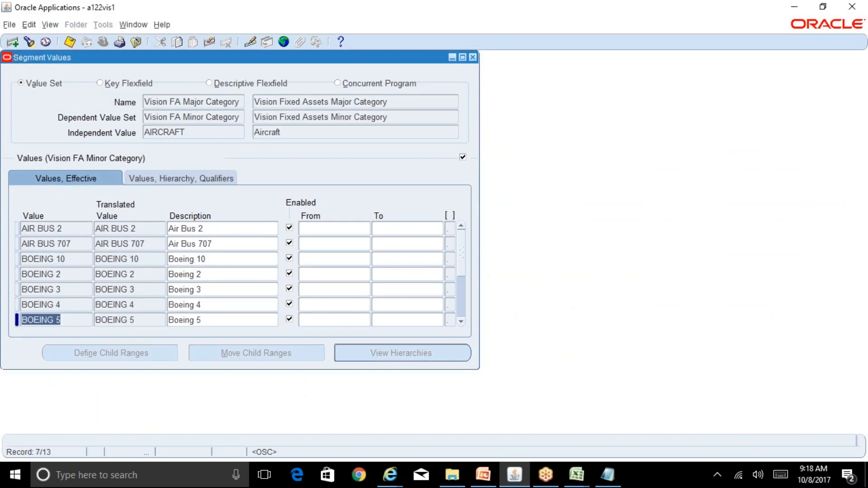
{"action": "left_click", "coordinate": [58, 229]}
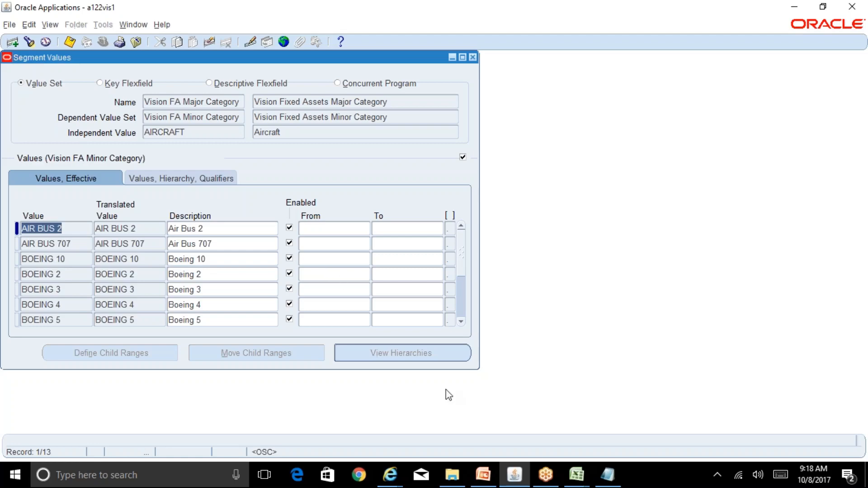
- In the Table of Contents sheet of the R12 Table of Contents workbook, make the Managing System Controls topic bold
{"action": "left_click", "coordinate": [577, 475]}
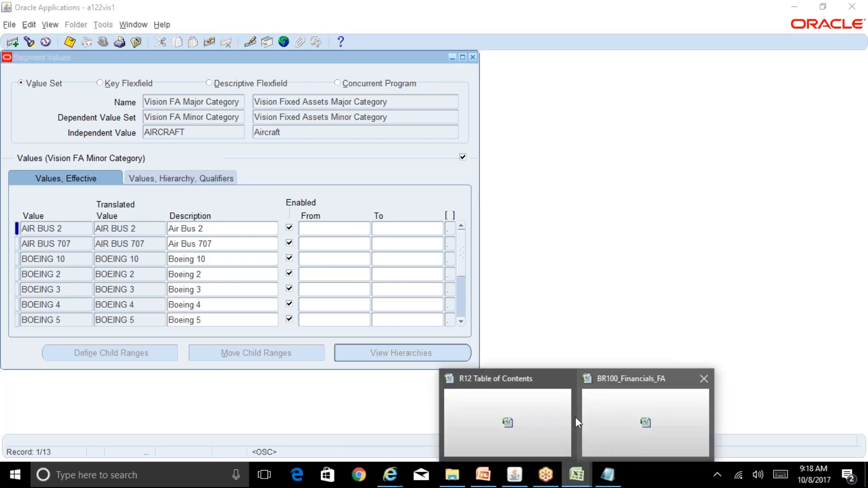
{"action": "left_click", "coordinate": [561, 423]}
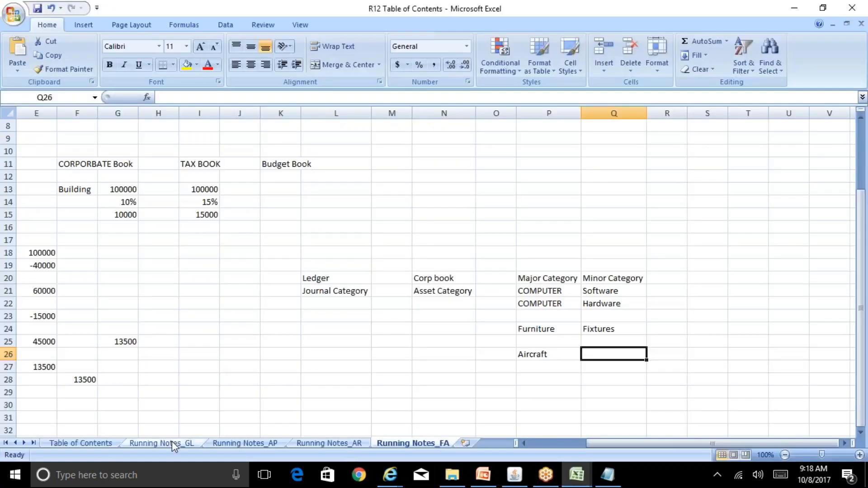
{"action": "left_click", "coordinate": [107, 443]}
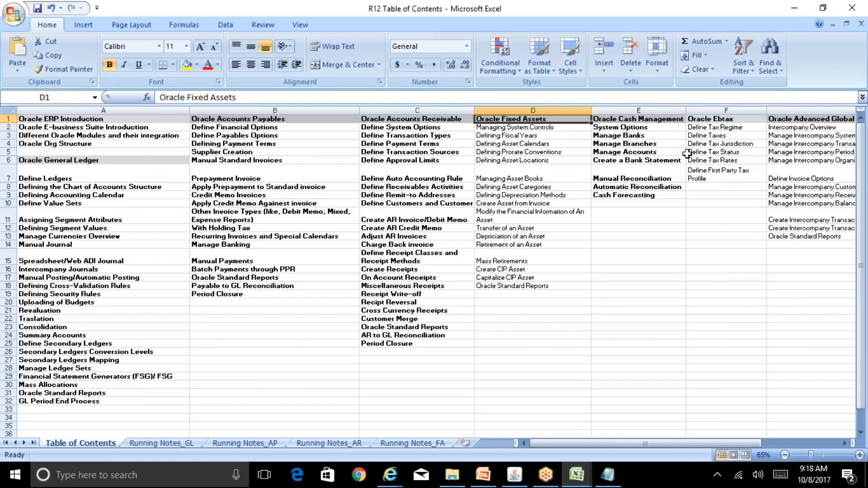
{"action": "left_click", "coordinate": [537, 128]}
{"action": "key", "text": "ctrl+b"}
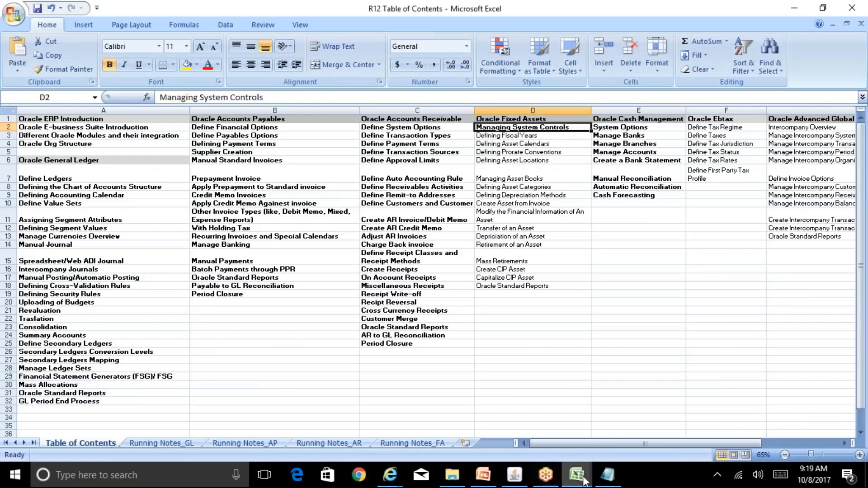
- Switch to the BR100_Financials_FA workbook and review the Location Flexfield title and description in sheet FA-4
{"action": "mouse_move", "coordinate": [577, 475]}
{"action": "left_click", "coordinate": [628, 445]}
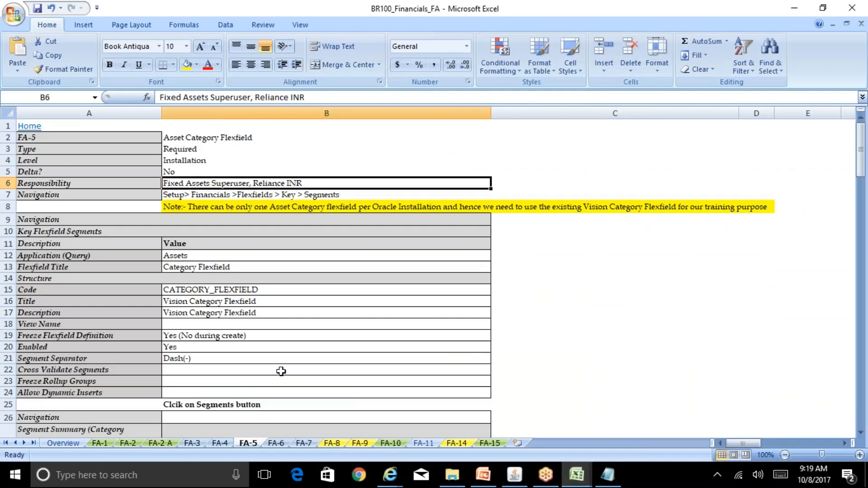
{"action": "left_click", "coordinate": [221, 444]}
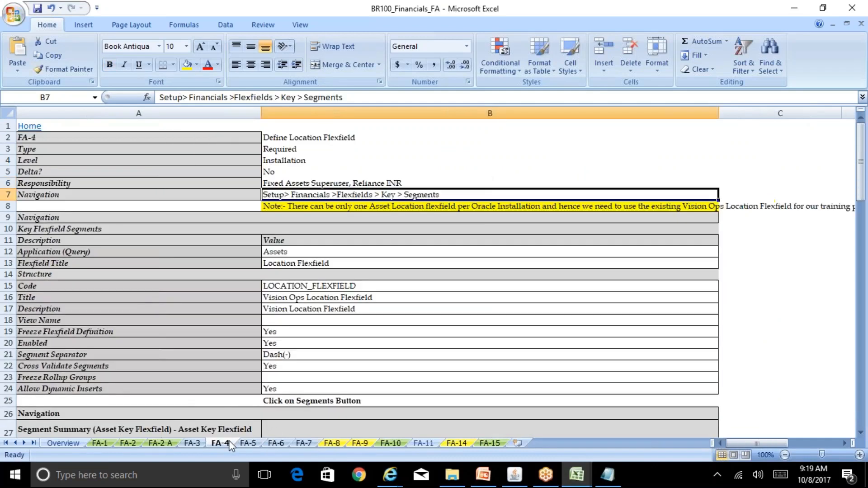
{"action": "left_click", "coordinate": [353, 299]}
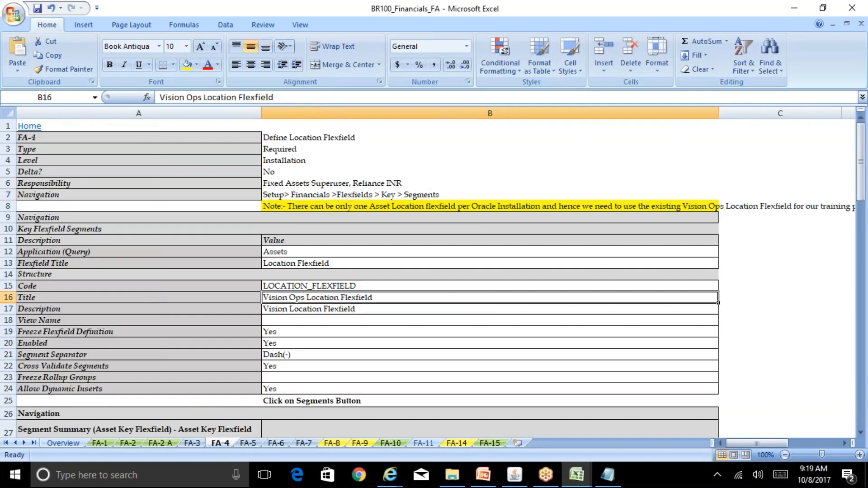
{"action": "left_click", "coordinate": [350, 309]}
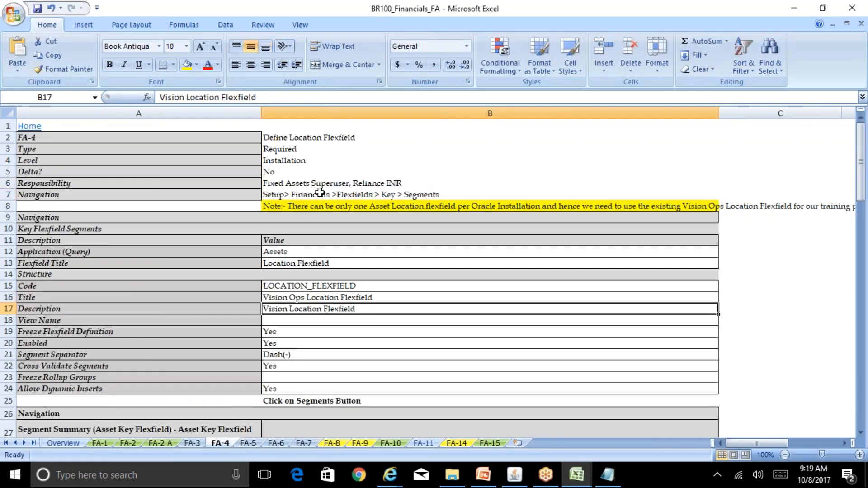
- Return to Oracle Applications, close the Segment Values form and collapse the whole Navigator function tree
{"action": "left_click", "coordinate": [515, 477]}
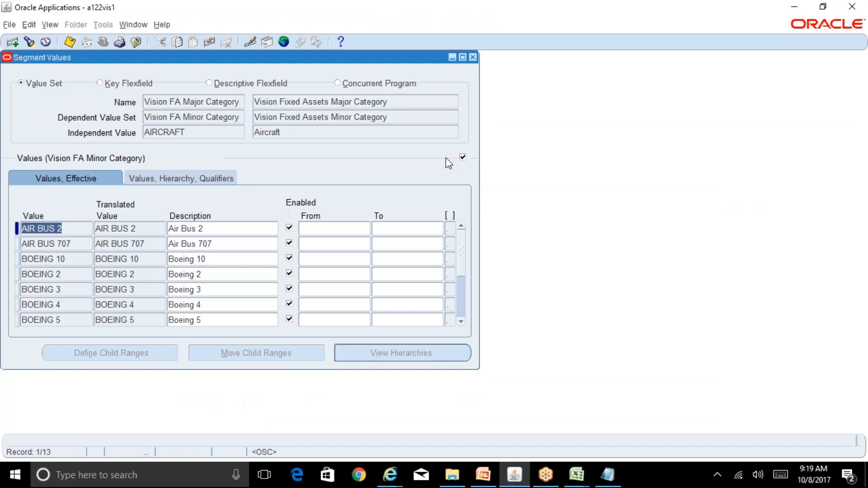
{"action": "left_click", "coordinate": [473, 57]}
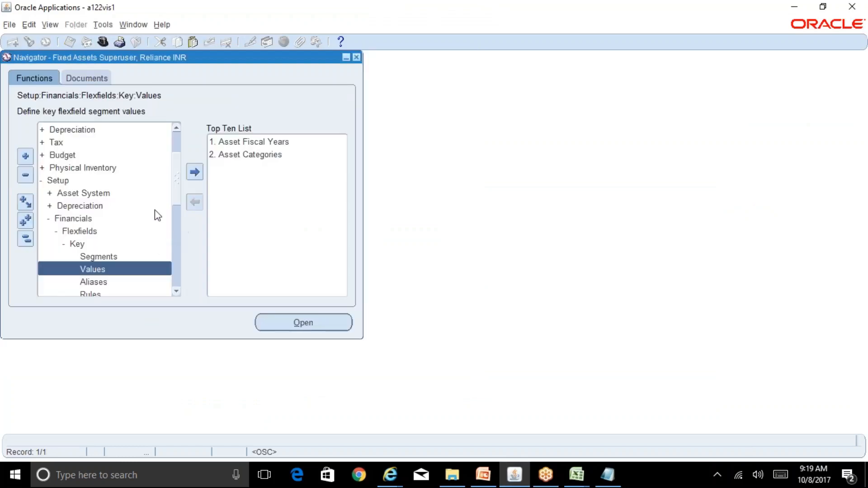
{"action": "left_click", "coordinate": [26, 239]}
- Expand Setup and its Asset System functions, and add System Controls to the Top Ten List
{"action": "left_click", "coordinate": [74, 245]}
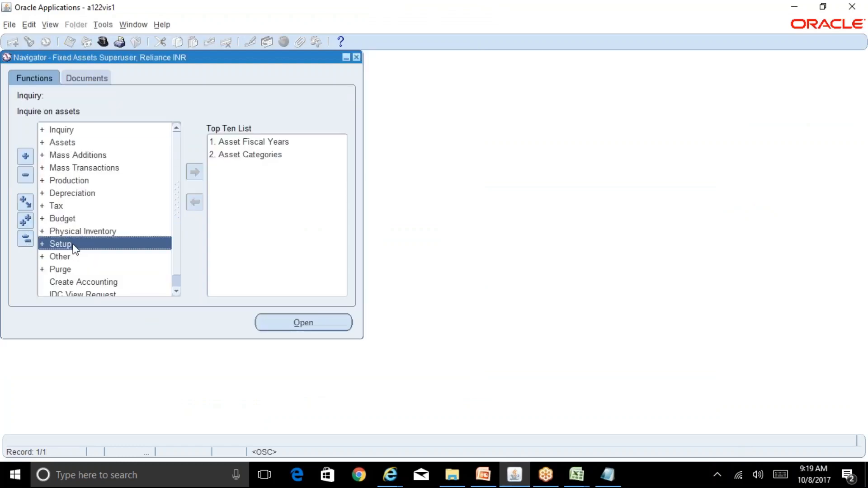
{"action": "double_click", "coordinate": [73, 245]}
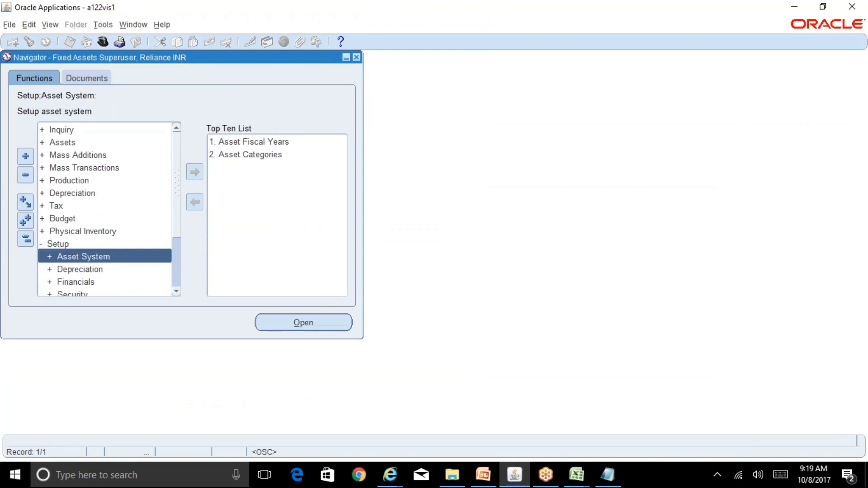
{"action": "key", "text": "Return"}
{"action": "key", "text": "Down"}
{"action": "key", "text": "Down"}
{"action": "key", "text": "Down"}
{"action": "key", "text": "Down"}
{"action": "key", "text": "Down"}
{"action": "key", "text": "Down"}
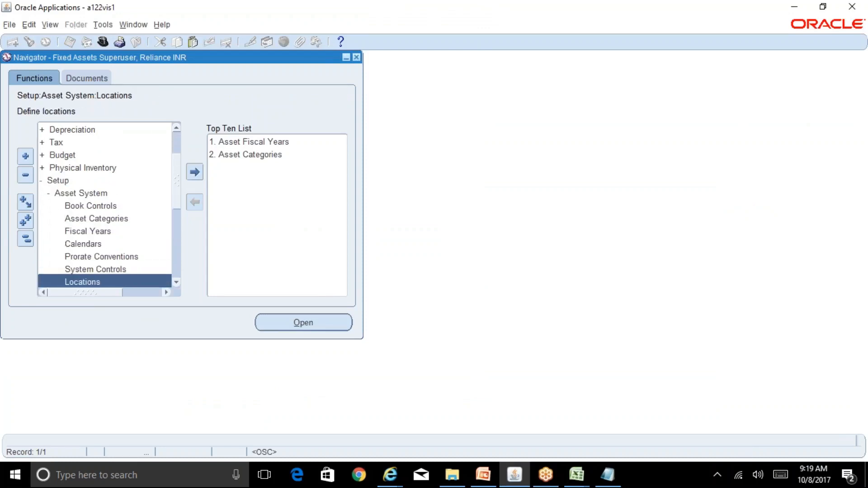
{"action": "key", "text": "Up"}
{"action": "left_click", "coordinate": [200, 176]}
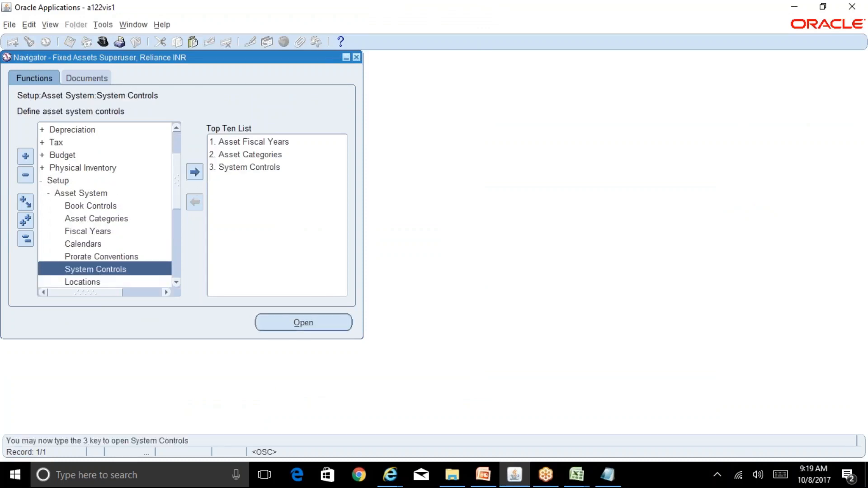
- Open System Controls from the Top Ten List, review the Category Flexfield and Location Flexfield assignments, and close the form
{"action": "double_click", "coordinate": [273, 169]}
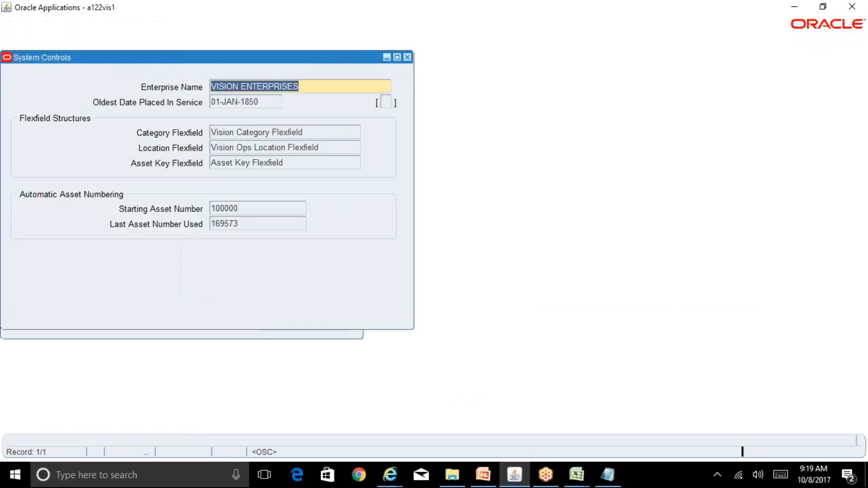
{"action": "left_click", "coordinate": [307, 133]}
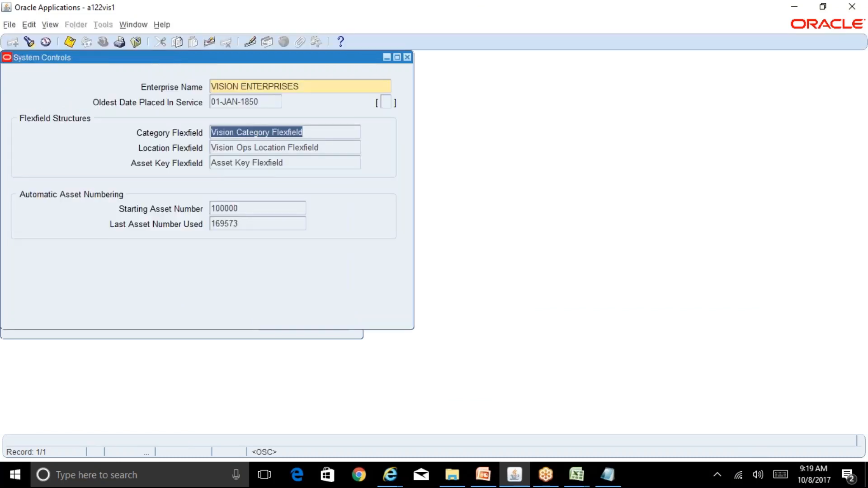
{"action": "left_click", "coordinate": [329, 146]}
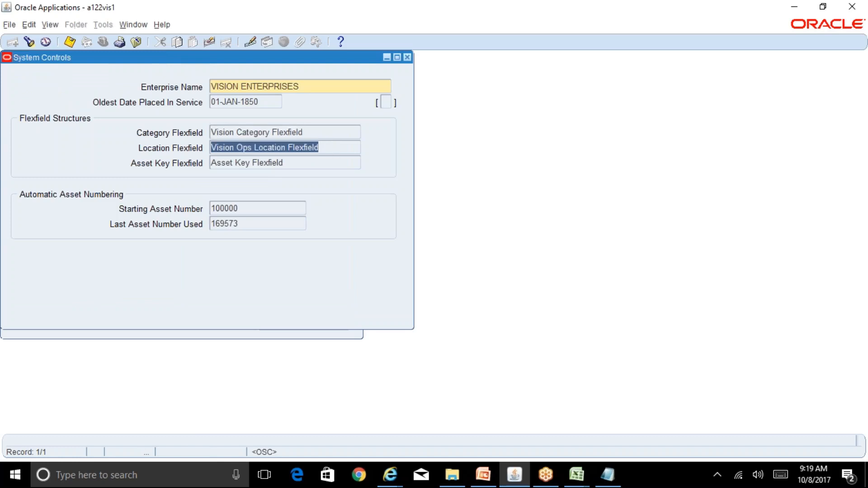
{"action": "left_click", "coordinate": [407, 58]}
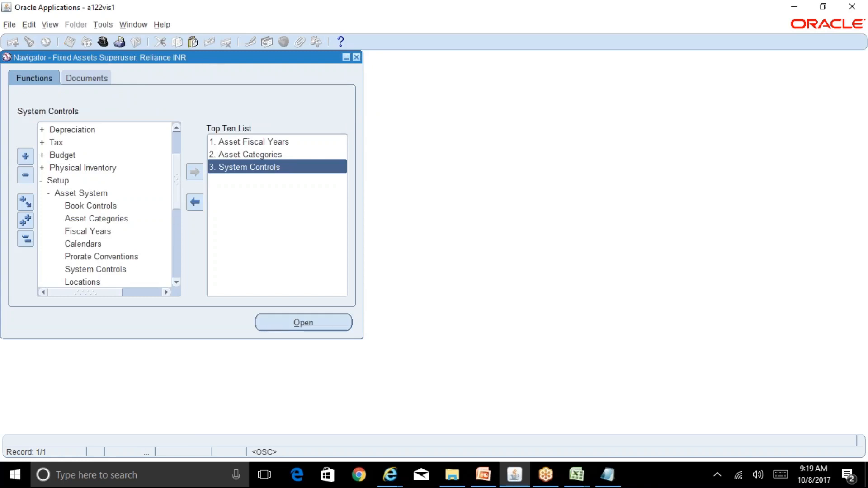
- Collapse Asset System, expand Setup's Financials, Flexfields and Key functions, and add the key flexfield Segments function to the Top Ten List
{"action": "left_click_drag", "start_coordinate": [175, 200], "coordinate": [178, 229]}
{"action": "double_click", "coordinate": [82, 205]}
{"action": "left_click", "coordinate": [120, 242]}
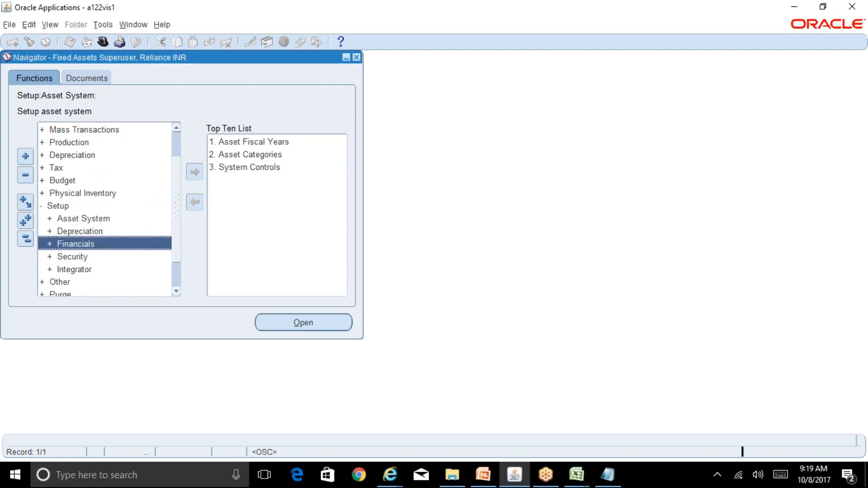
{"action": "double_click", "coordinate": [120, 243]}
{"action": "double_click", "coordinate": [136, 281]}
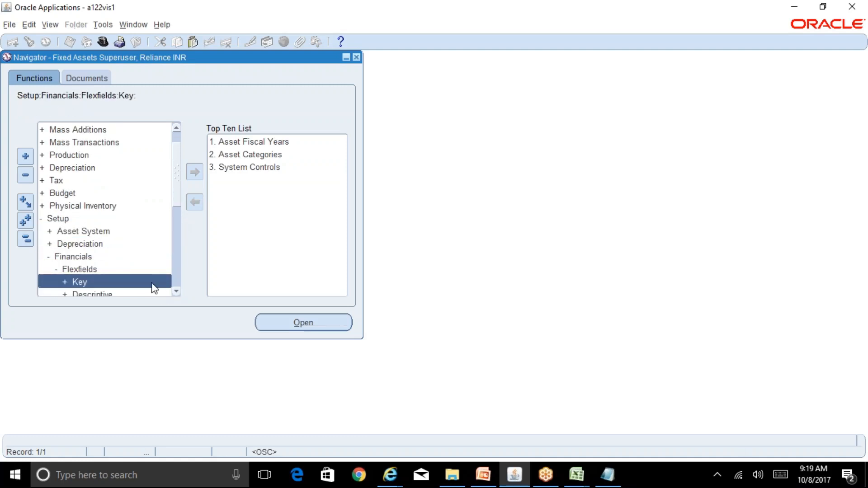
{"action": "double_click", "coordinate": [135, 282]}
{"action": "left_click", "coordinate": [176, 292]}
{"action": "left_click", "coordinate": [177, 293]}
{"action": "left_click", "coordinate": [177, 292]}
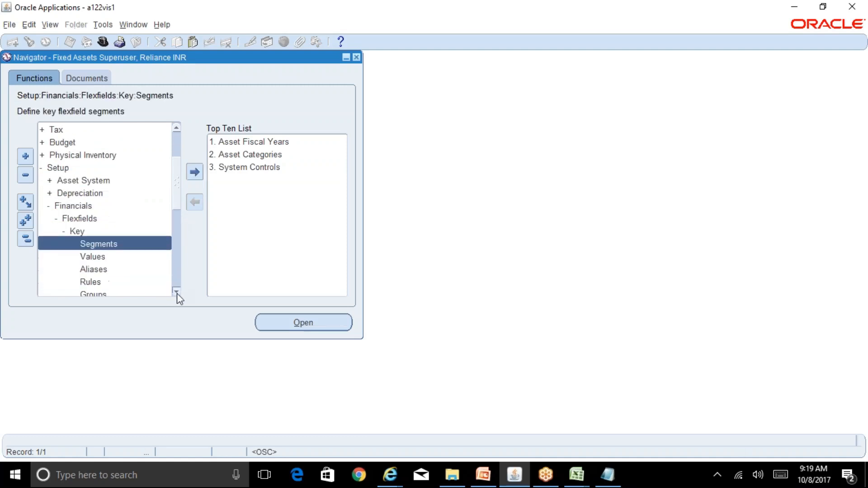
{"action": "left_click", "coordinate": [198, 177]}
- Open Key Flexfield Segments from the Top Ten List and query the flexfields of the Assets application
{"action": "key", "text": "4"}
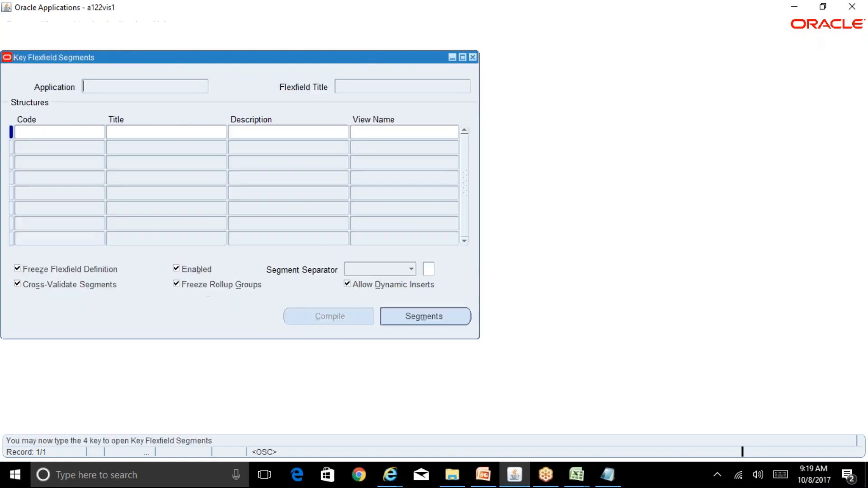
{"action": "key", "text": "F11"}
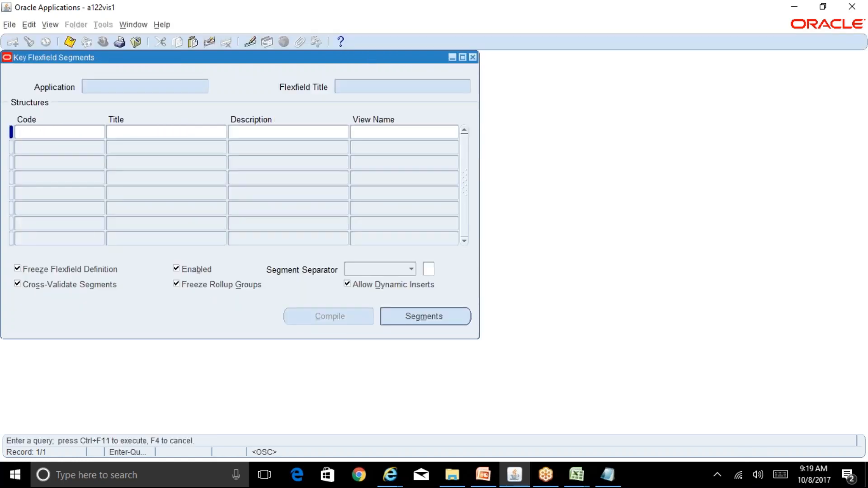
{"action": "type", "text": "Assets"}
{"action": "key", "text": "ctrl+F11"}
- Review the Category, Asset Key and Location Flexfield records and return to the Category Flexfield
{"action": "left_click", "coordinate": [423, 86]}
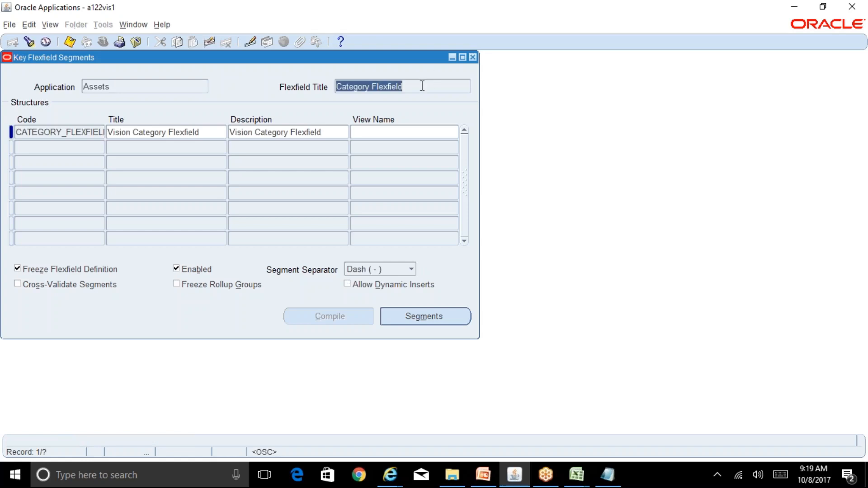
{"action": "key", "text": "Down"}
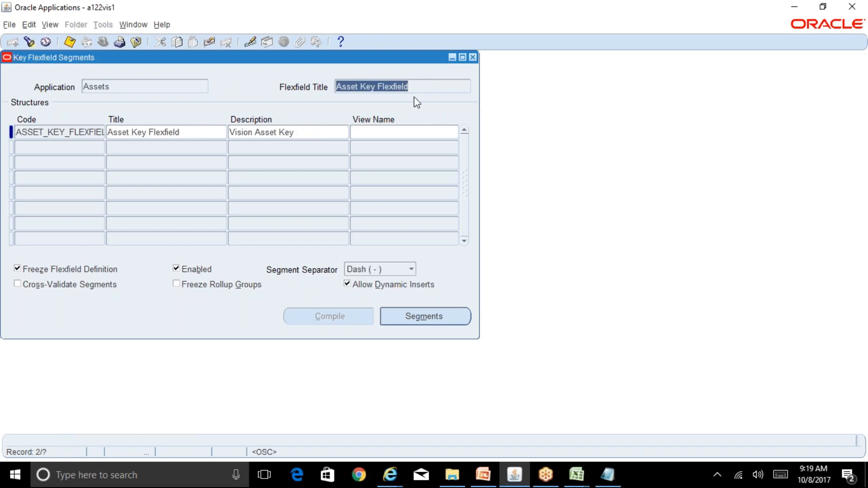
{"action": "key", "text": "Down"}
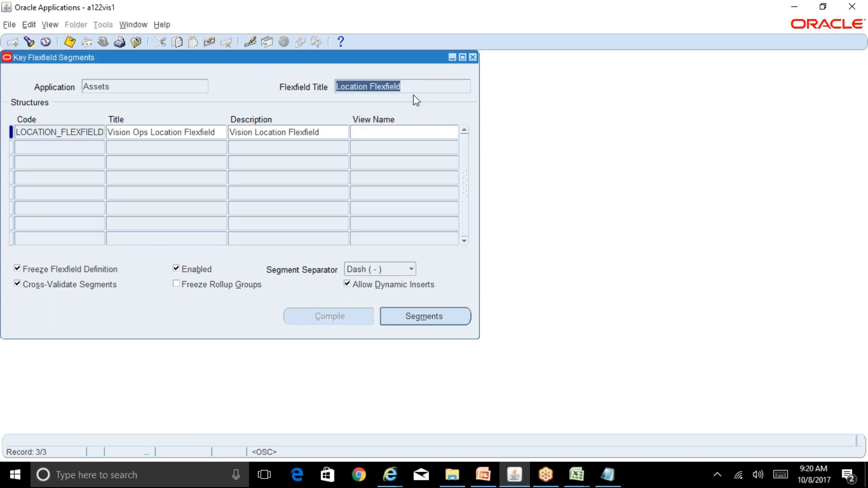
{"action": "key", "text": "Up"}
{"action": "key", "text": "Up"}
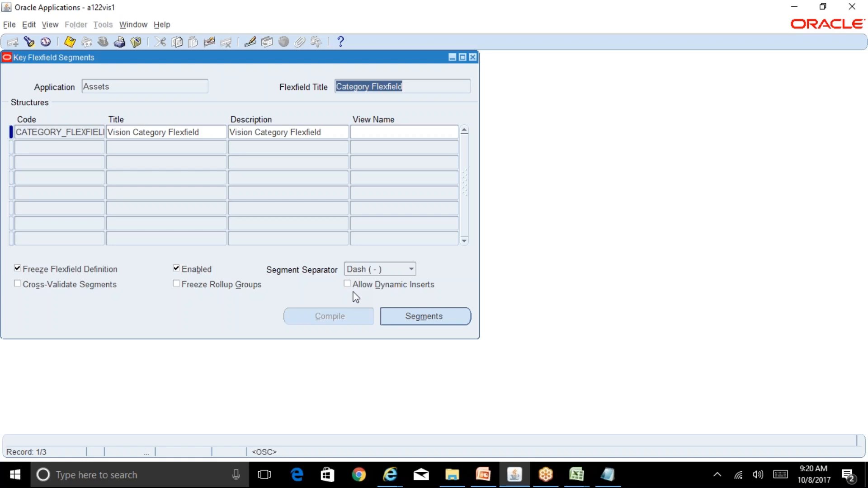
- Switch to the R12 Table of Contents workbook's Running Notes_FA sheet and examine the COMPUTER combinations with Software and Hardware
{"action": "left_click", "coordinate": [577, 477]}
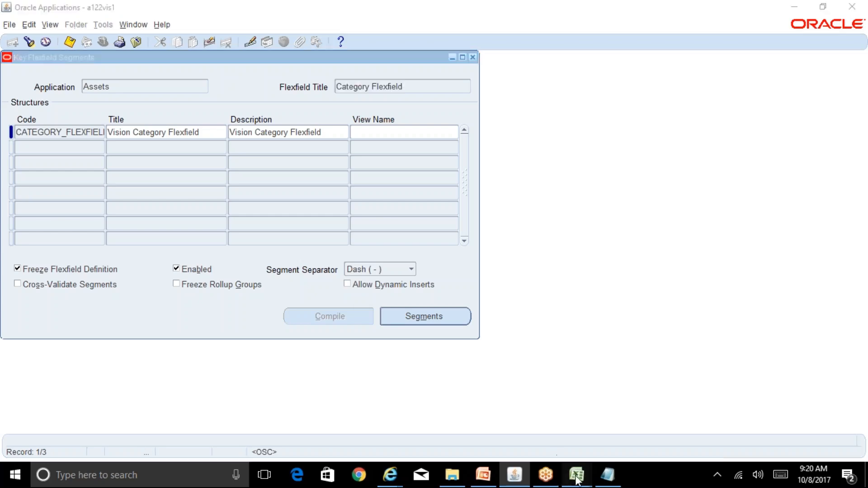
{"action": "left_click", "coordinate": [542, 445]}
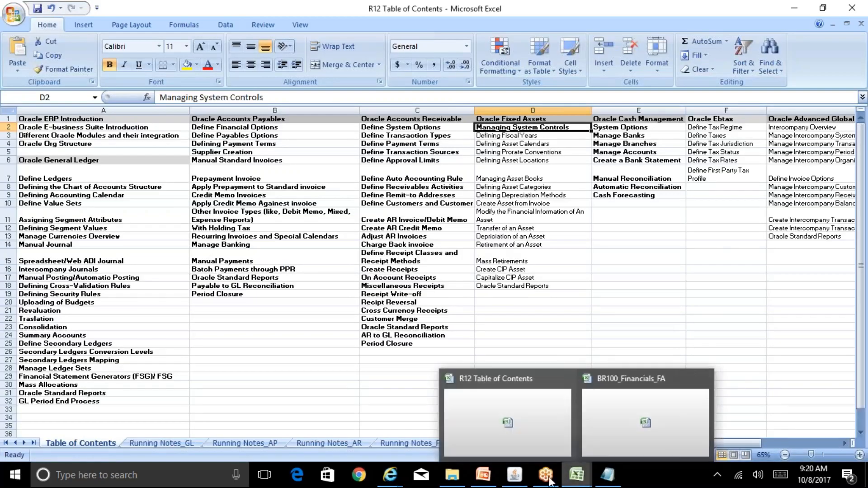
{"action": "left_click", "coordinate": [394, 444]}
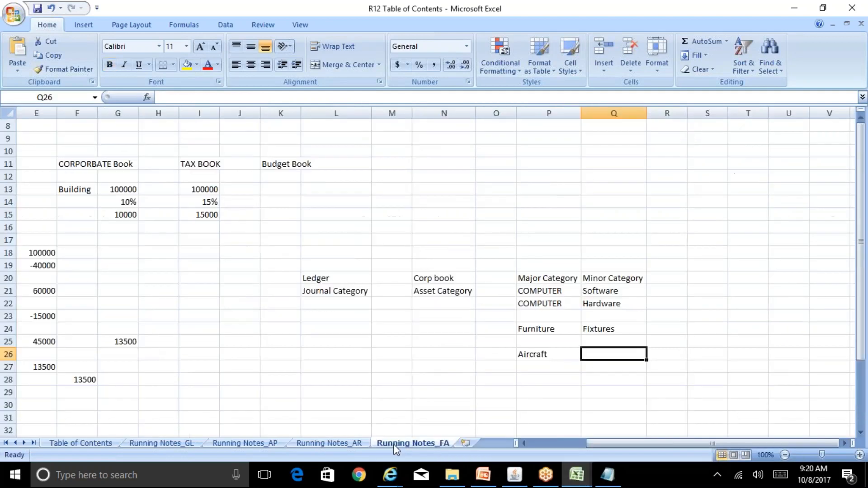
{"action": "left_click", "coordinate": [558, 288]}
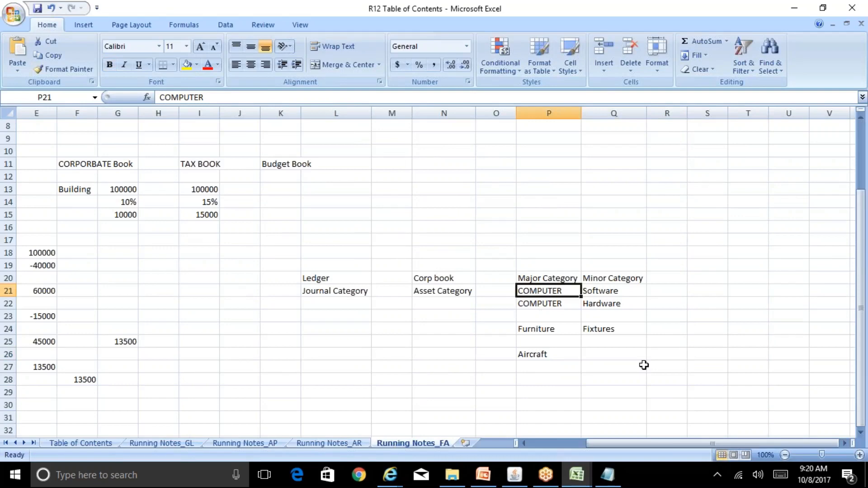
{"action": "key", "text": "shift+Right"}
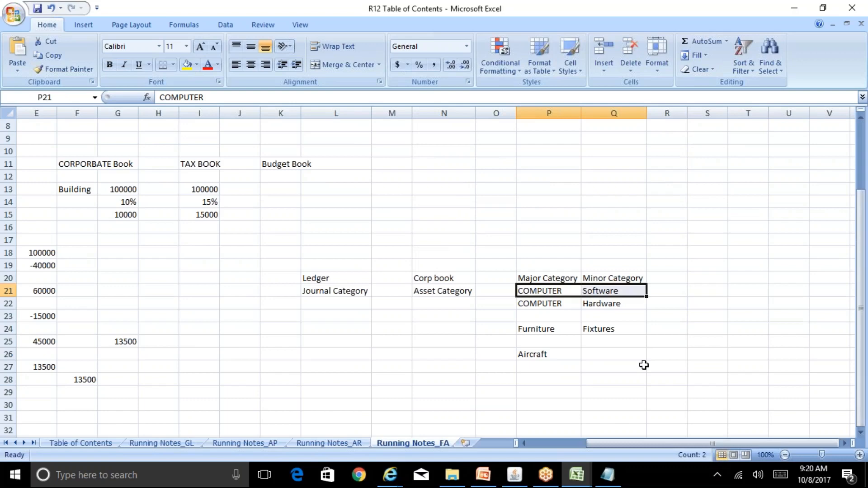
{"action": "key", "text": "Right"}
{"action": "key", "text": "Right"}
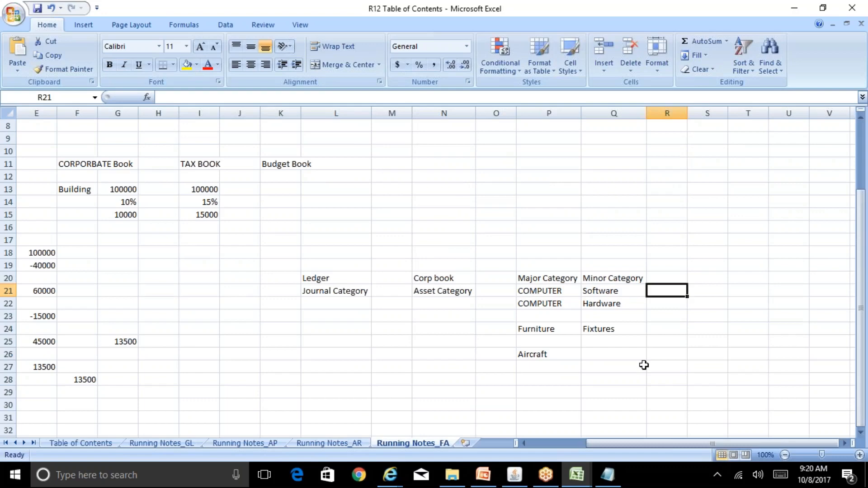
{"action": "key", "text": "Down"}
{"action": "key", "text": "Left"}
{"action": "key", "text": "Left"}
{"action": "key", "text": "shift+Right"}
{"action": "key", "text": "shift+Right"}
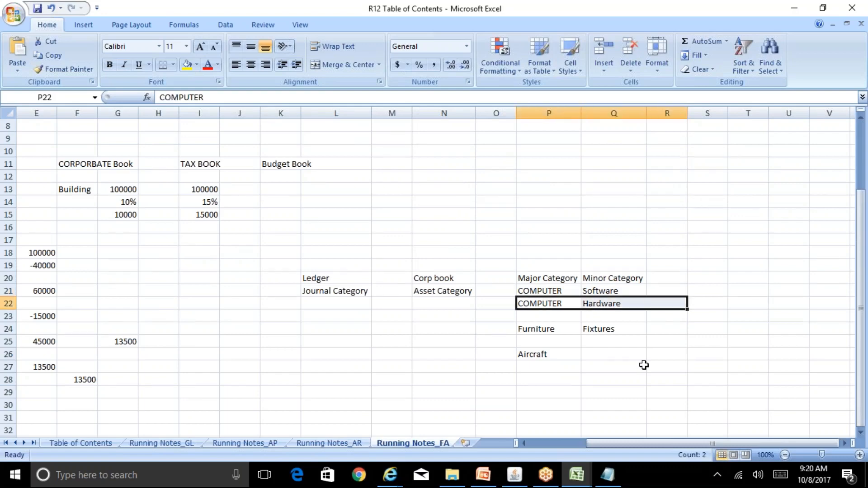
{"action": "key", "text": "Down"}
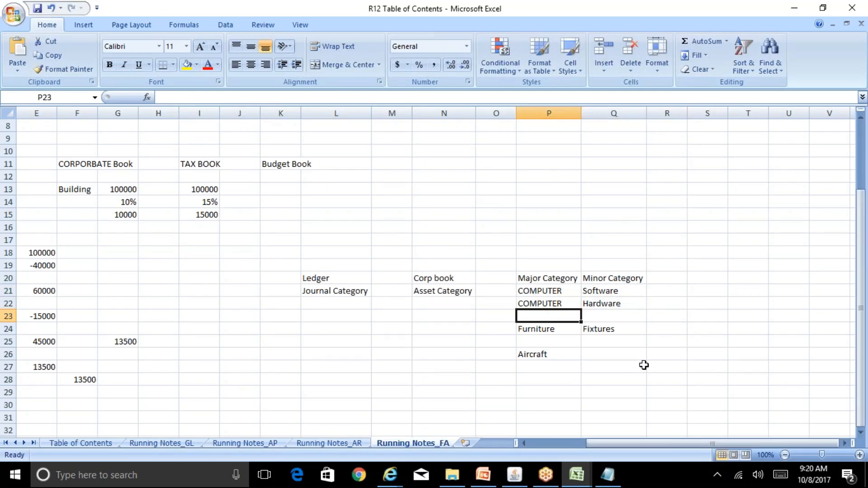
{"action": "left_click", "coordinate": [552, 301]}
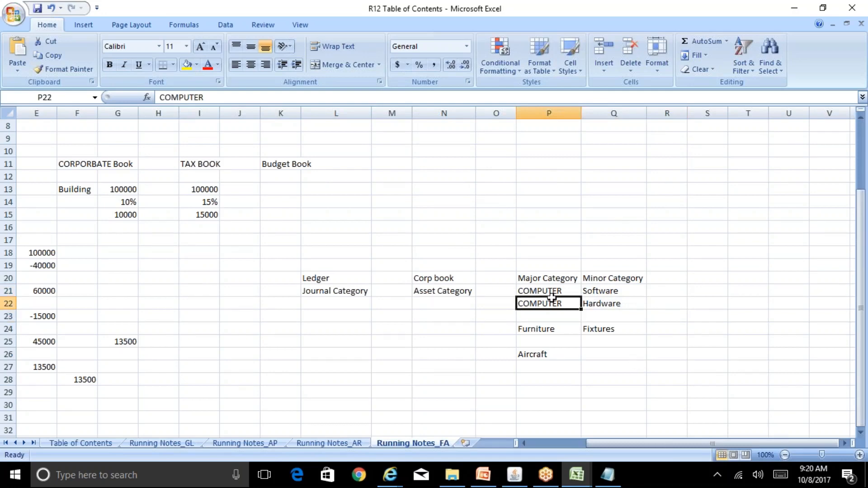
- Enter Boeing as the minor category beside Aircraft in cell Q26
{"action": "left_click", "coordinate": [605, 353]}
{"action": "type", "text": "B"}
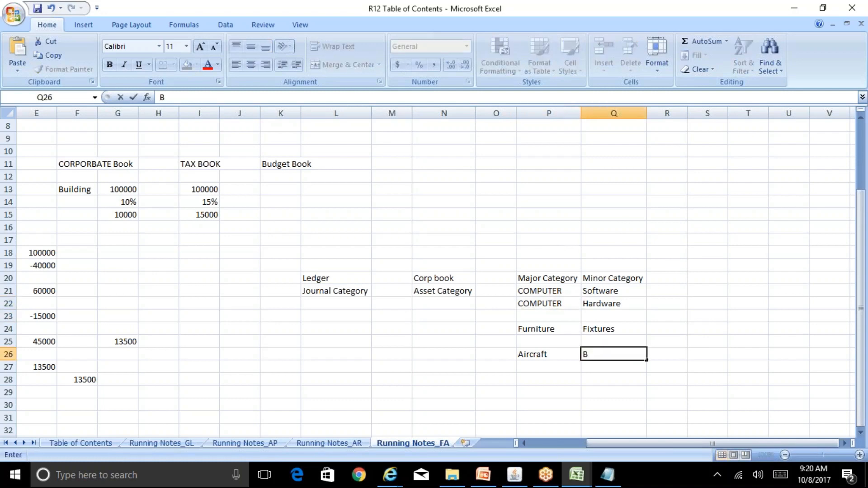
{"action": "type", "text": "oeing"}
{"action": "key", "text": "Return"}
- Add an example of a mismatched category combination, with Computer in cell S24 and Boeing in cell T24
{"action": "key", "text": "Up"}
{"action": "key", "text": "Right"}
{"action": "key", "text": "Right"}
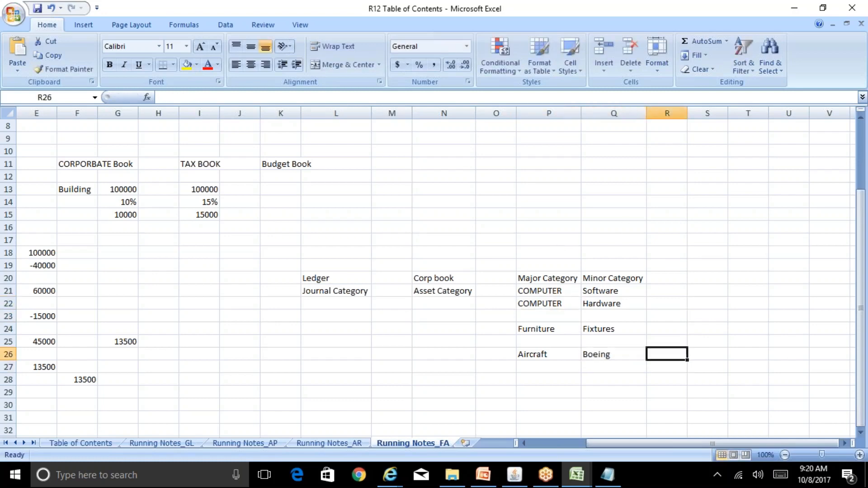
{"action": "key", "text": "Up"}
{"action": "key", "text": "Up"}
{"action": "type", "text": "Computer"}
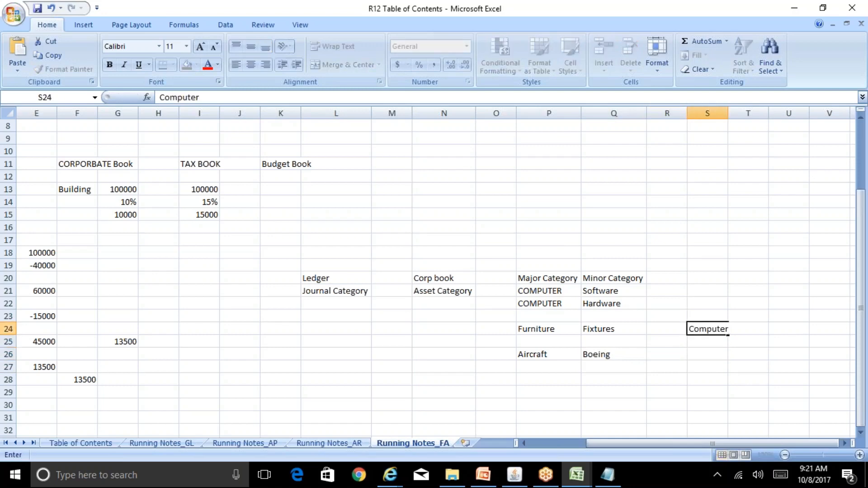
{"action": "key", "text": "Right"}
{"action": "type", "text": "Boeing"}
{"action": "key", "text": "Return"}
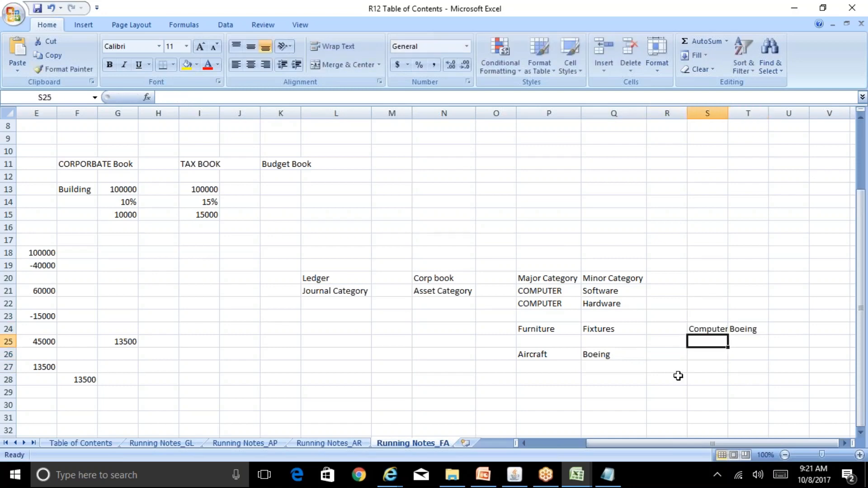
- Check the Category Flexfield in Oracle Applications, return to the R12 Table of Contents notes and fit column S to its contents
{"action": "left_click", "coordinate": [514, 475]}
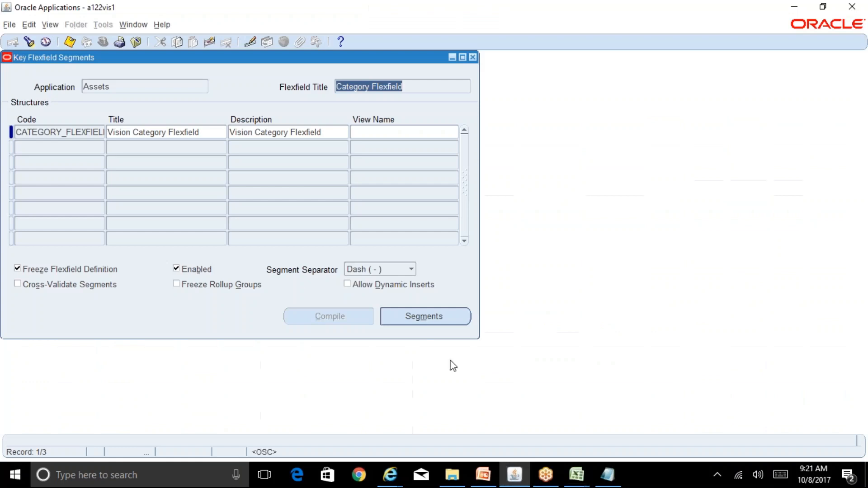
{"action": "mouse_move", "coordinate": [577, 475]}
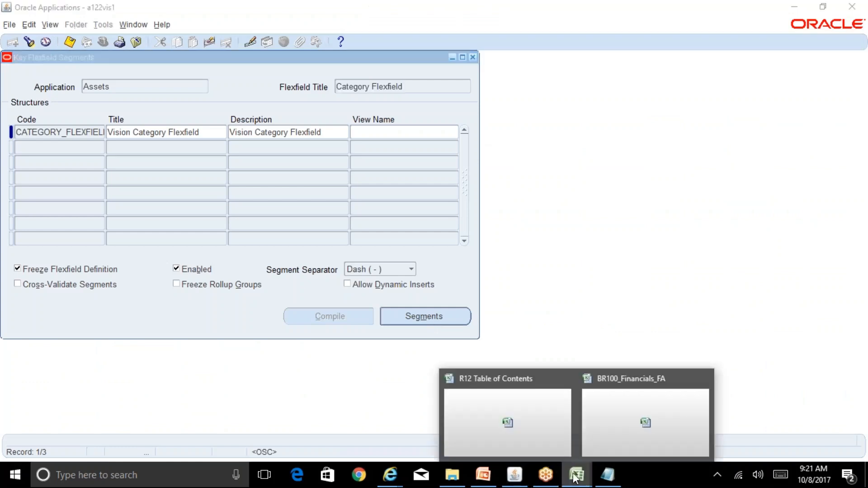
{"action": "left_click", "coordinate": [534, 435]}
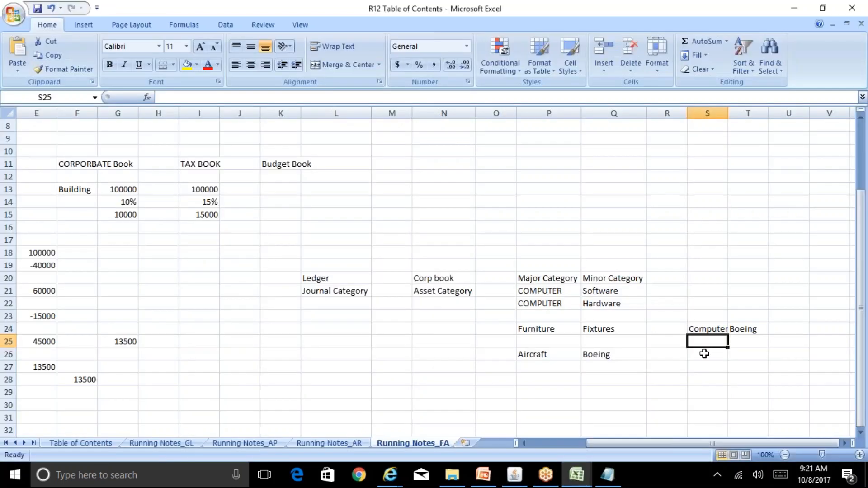
{"action": "double_click", "coordinate": [728, 113]}
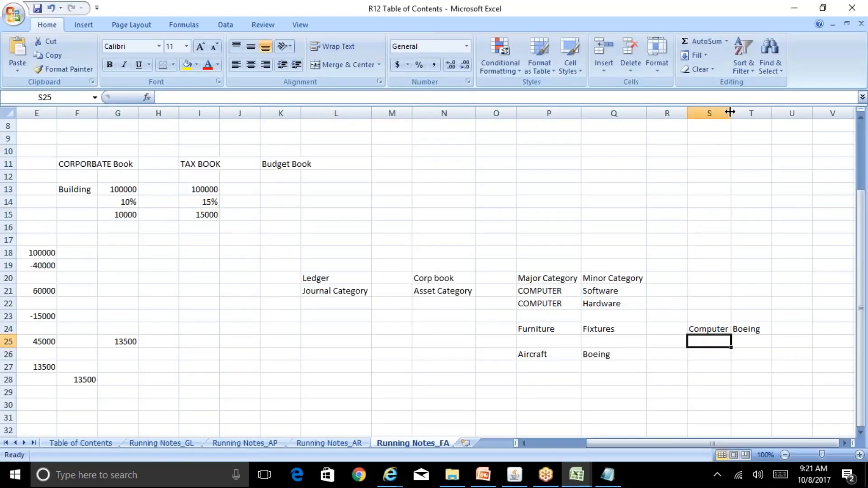
{"action": "left_click", "coordinate": [752, 324]}
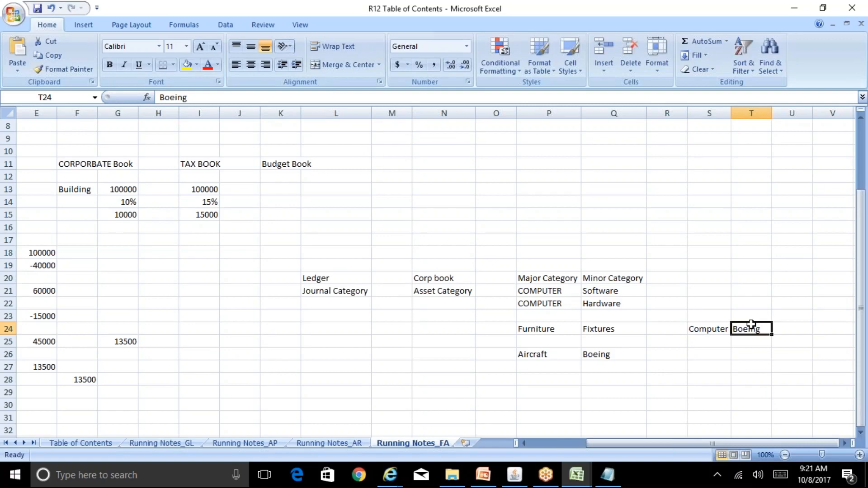
- Check the Category Flexfield's Allow Dynamic Inserts setting in Oracle Applications, then return to the Excel notes and select the COMPUTER and Software pair
{"action": "left_click", "coordinate": [515, 475]}
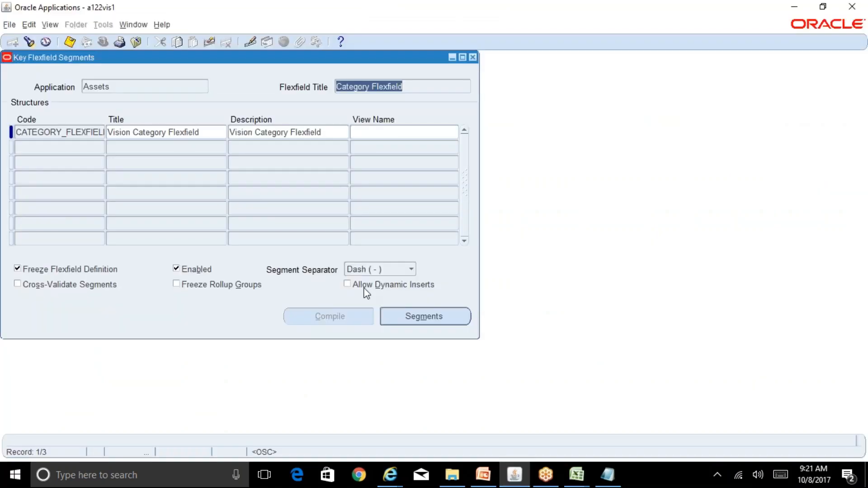
{"action": "mouse_move", "coordinate": [576, 475]}
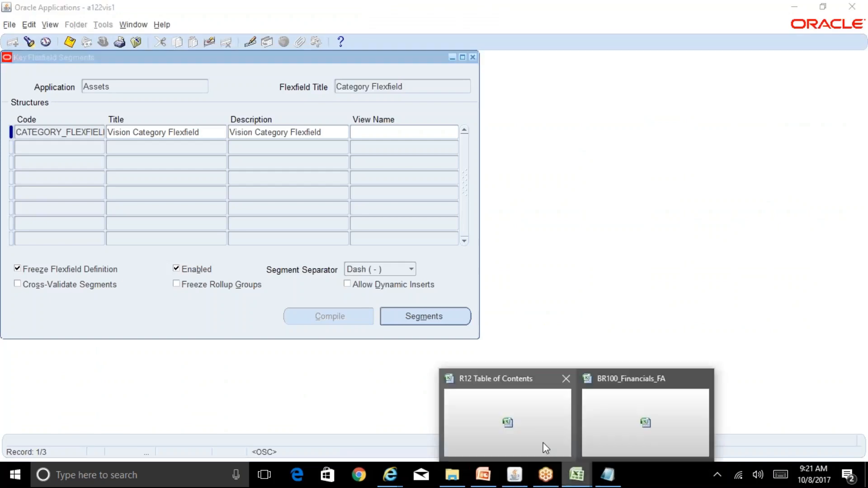
{"action": "left_click", "coordinate": [544, 443]}
{"action": "left_click", "coordinate": [542, 289]}
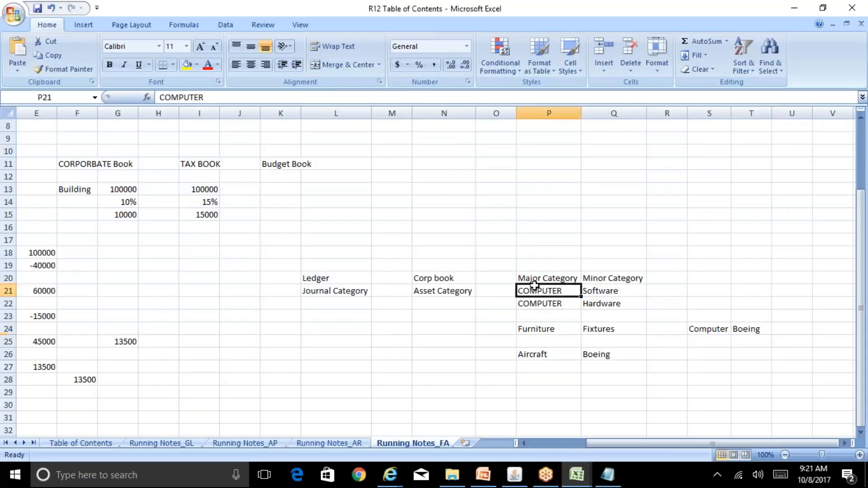
{"action": "left_click_drag", "start_coordinate": [584, 290], "coordinate": [596, 291]}
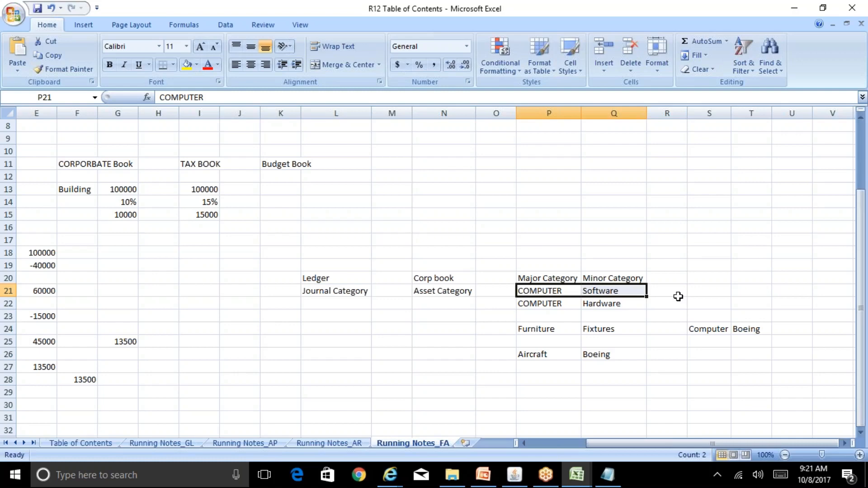
- Switch to Oracle Applications, go to the Location Flexfield and open the segments of the Vision Ops Location Flexfield structure
{"action": "left_click", "coordinate": [514, 475]}
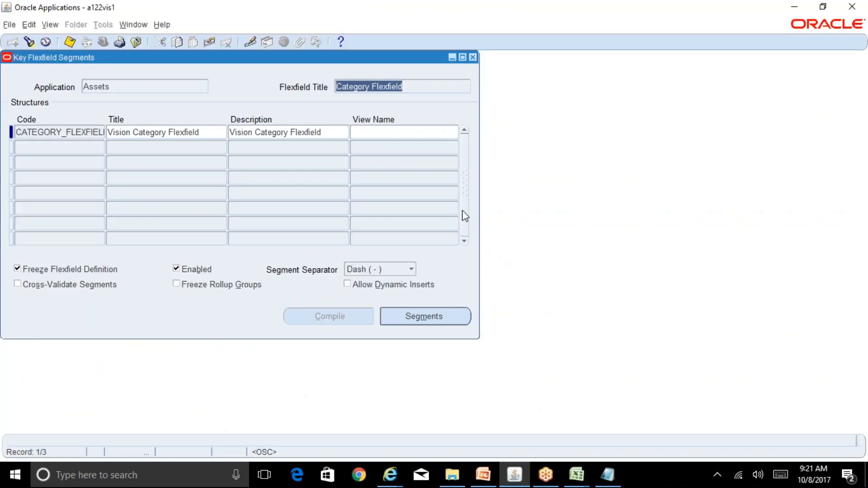
{"action": "key", "text": "Down"}
{"action": "key", "text": "Down"}
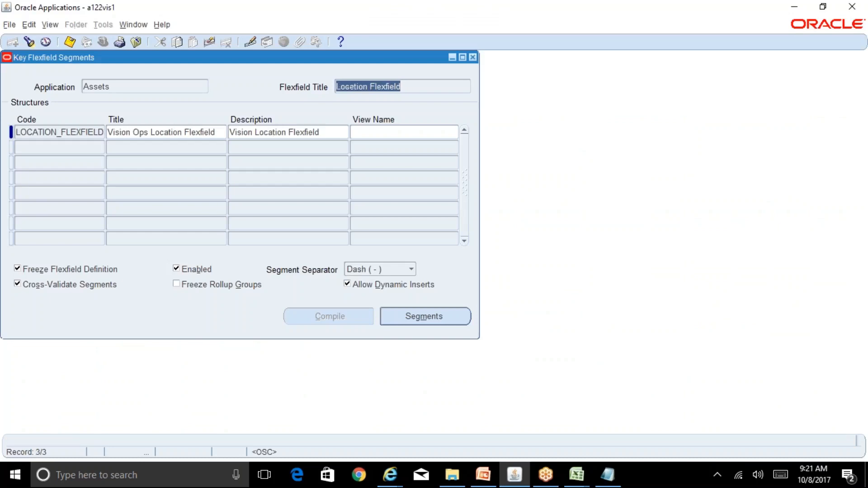
{"action": "left_click", "coordinate": [194, 131]}
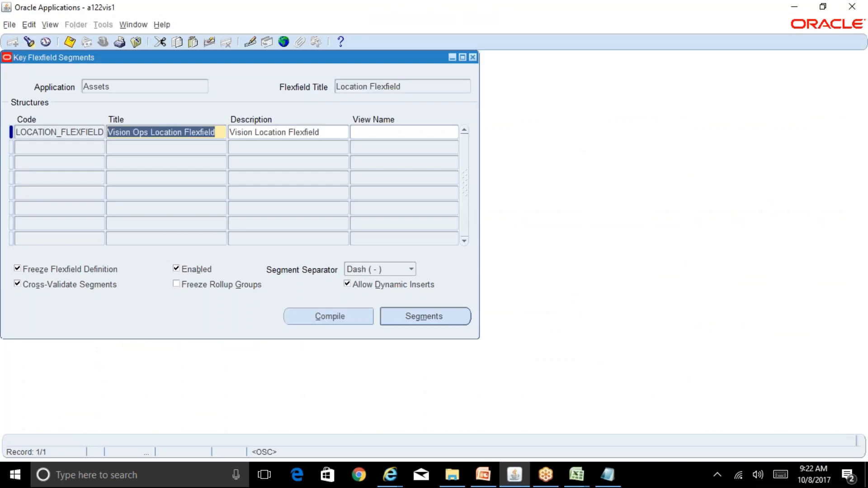
{"action": "left_click", "coordinate": [309, 135]}
{"action": "left_click", "coordinate": [435, 317]}
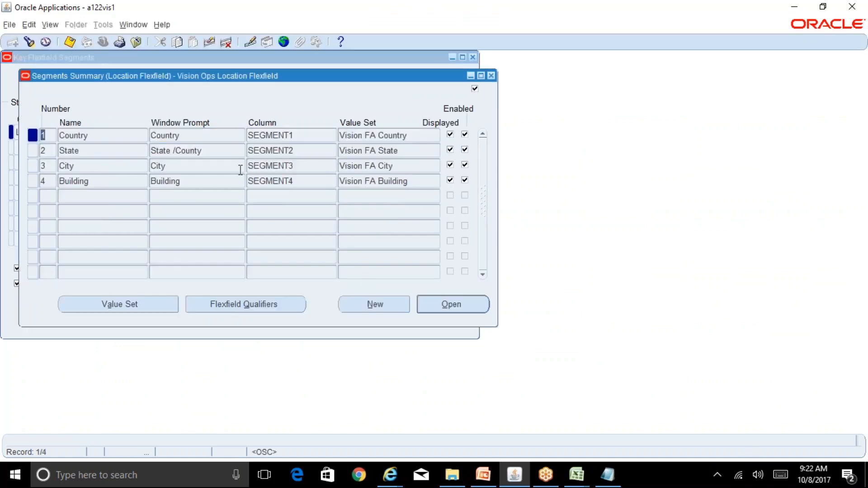
{"action": "left_click", "coordinate": [196, 135]}
- Switch to the R12 Table of Contents workbook and enter Asset Location in cell N22, below Asset Category
{"action": "mouse_move", "coordinate": [577, 475]}
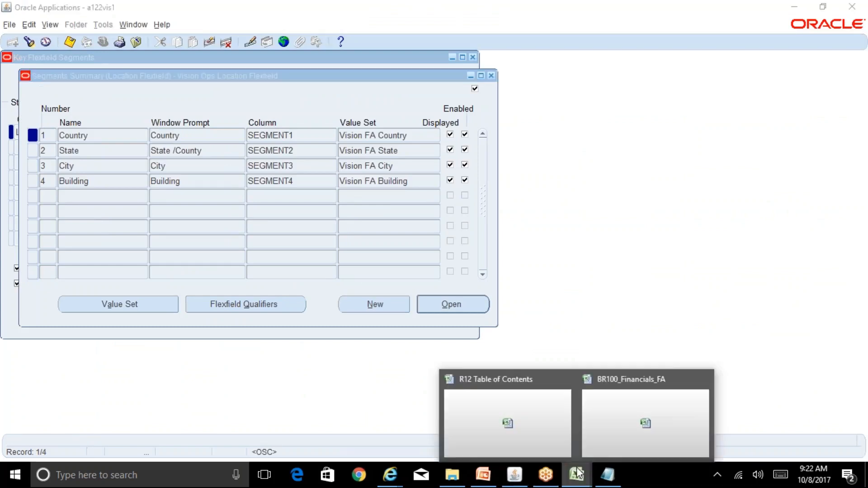
{"action": "left_click", "coordinate": [509, 398]}
{"action": "left_click_drag", "start_coordinate": [472, 291], "coordinate": [437, 283]}
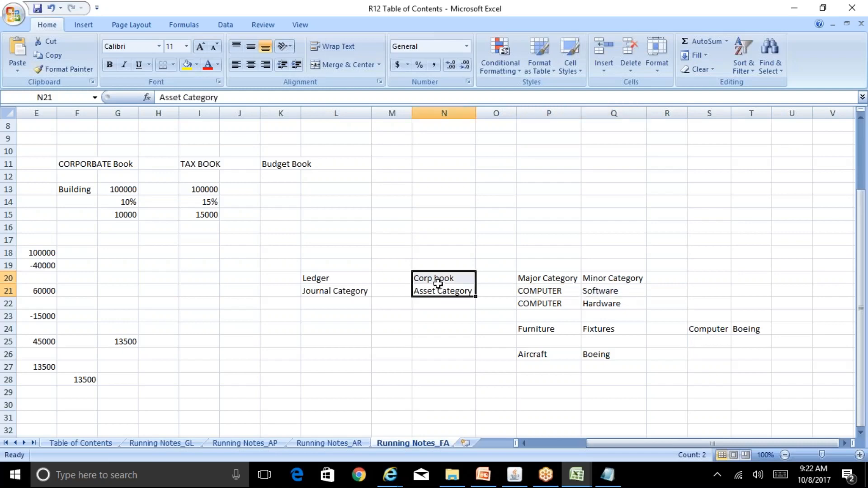
{"action": "left_click", "coordinate": [447, 290]}
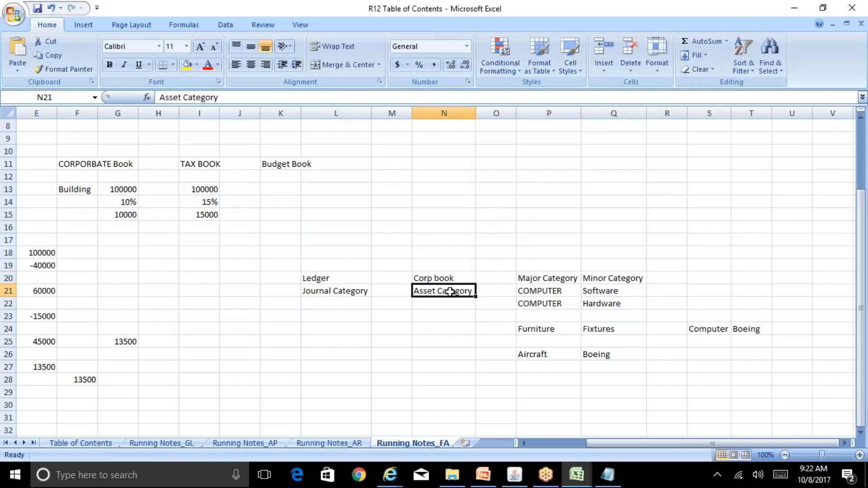
{"action": "left_click", "coordinate": [435, 305]}
{"action": "type", "text": "Asset "}
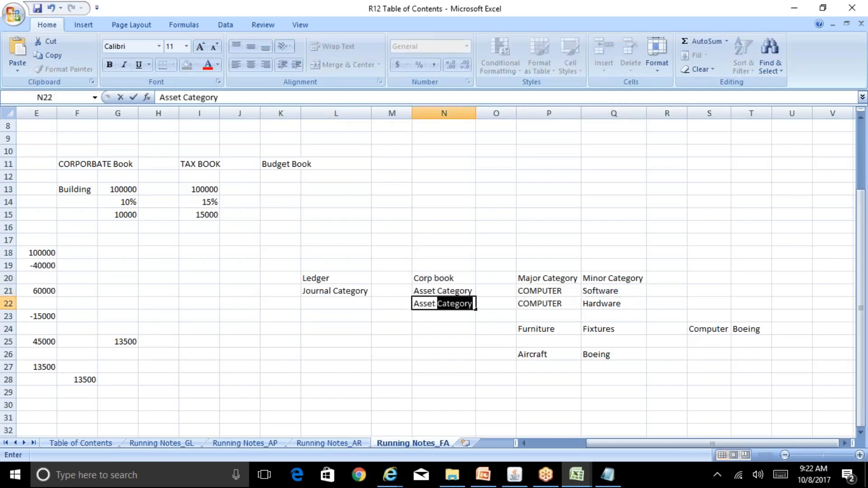
{"action": "type", "text": "Location"}
{"action": "key", "text": "Return"}
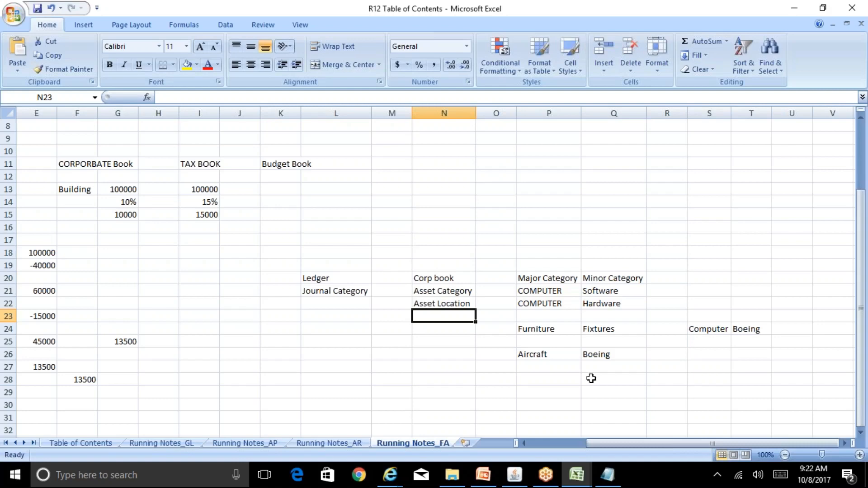
- Return to Oracle Applications and go through the Location Flexfield segments from Country down to Building
{"action": "left_click", "coordinate": [516, 474]}
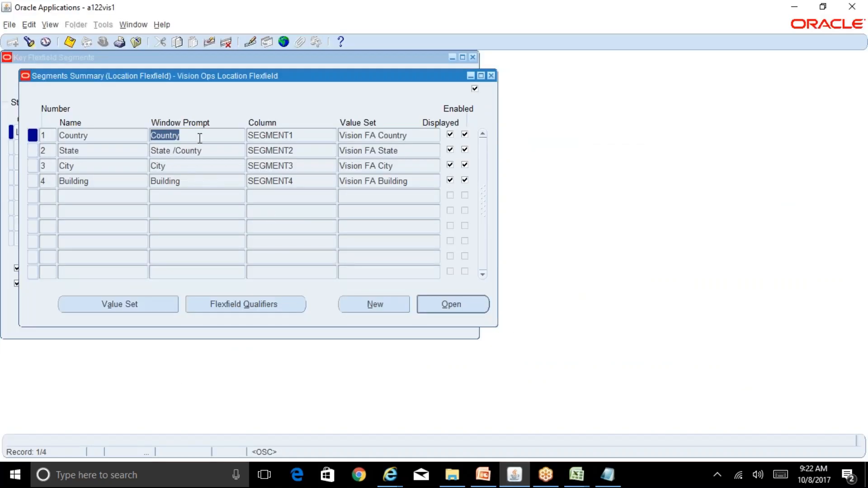
{"action": "key", "text": "Down"}
{"action": "key", "text": "Down"}
{"action": "key", "text": "Down"}
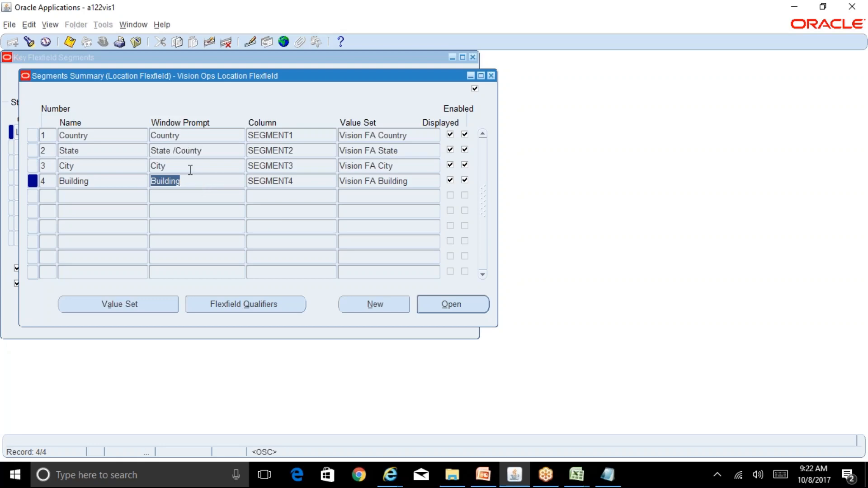
{"action": "key", "text": "Up"}
{"action": "key", "text": "Down"}
- Check the flexfield qualifiers of the Country and State segments, closing each qualifier window after viewing it
{"action": "left_click", "coordinate": [195, 134]}
{"action": "left_click", "coordinate": [273, 304]}
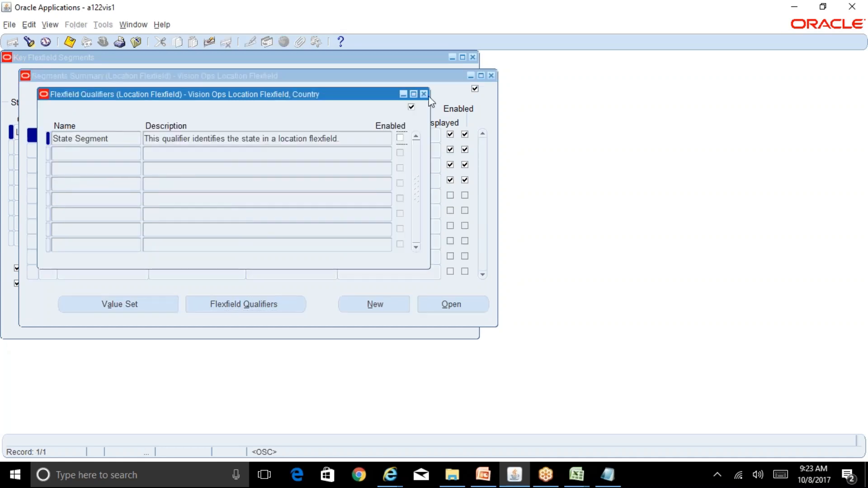
{"action": "left_click", "coordinate": [424, 94]}
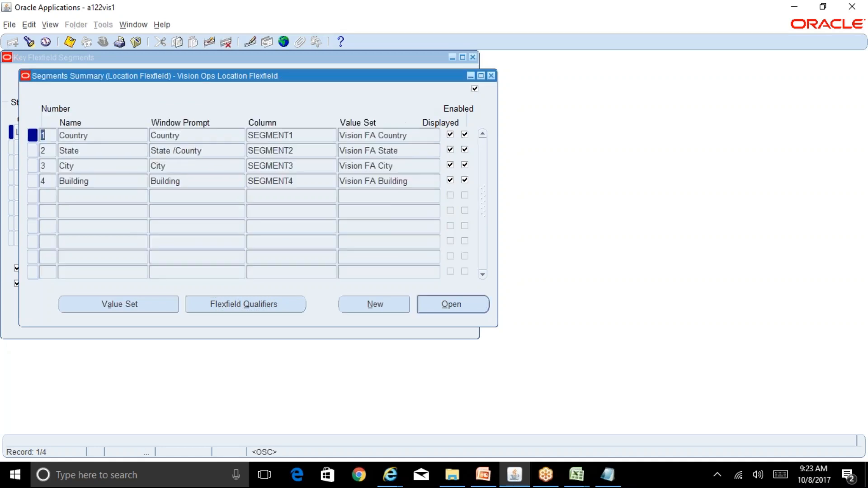
{"action": "left_click", "coordinate": [223, 150]}
{"action": "left_click", "coordinate": [279, 304]}
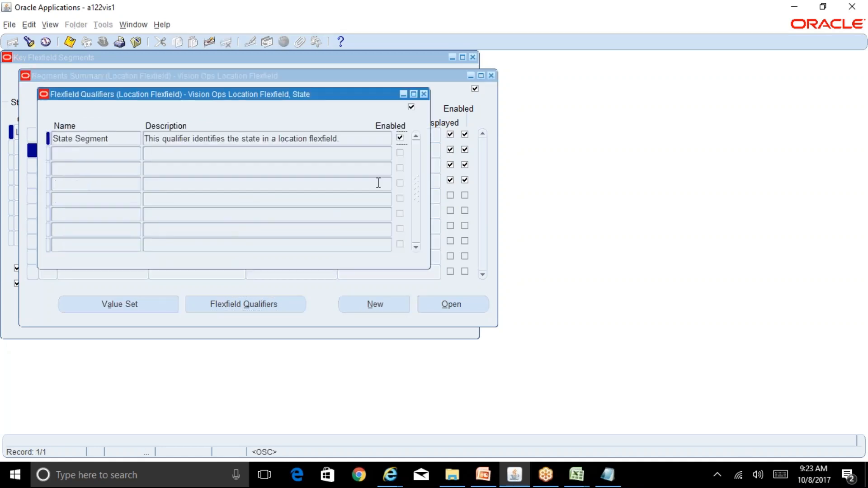
{"action": "left_click", "coordinate": [424, 94]}
- Check the flexfield qualifiers of the City and Building segments, closing each qualifier window after viewing it
{"action": "left_click", "coordinate": [216, 166]}
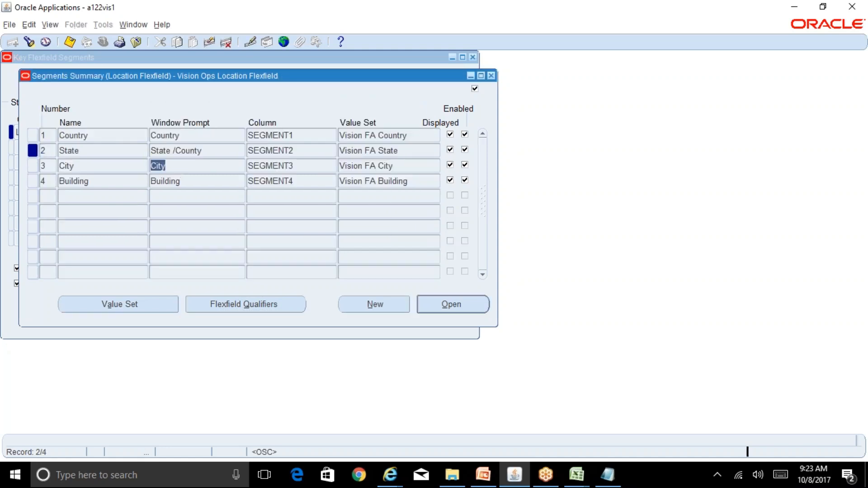
{"action": "left_click", "coordinate": [258, 303]}
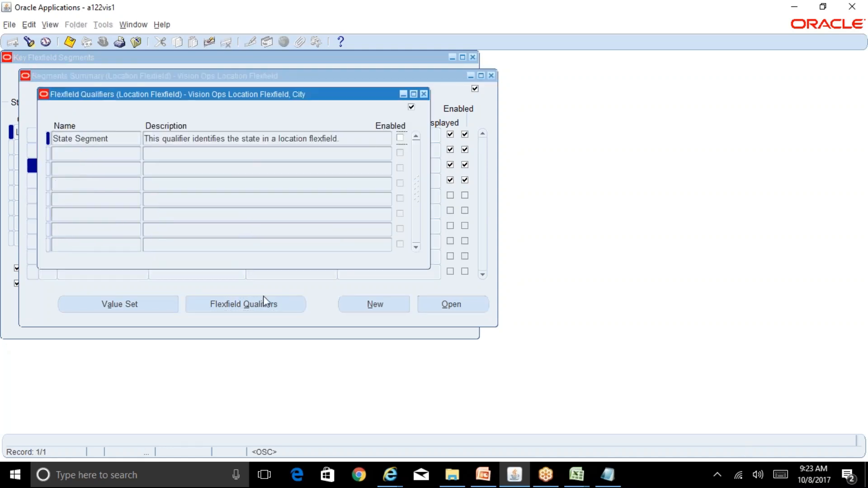
{"action": "left_click", "coordinate": [423, 94]}
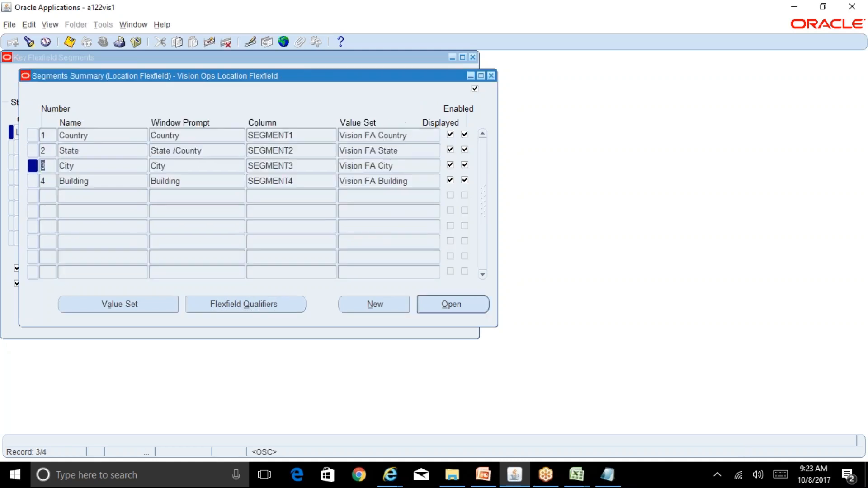
{"action": "left_click", "coordinate": [189, 180]}
{"action": "left_click", "coordinate": [250, 310]}
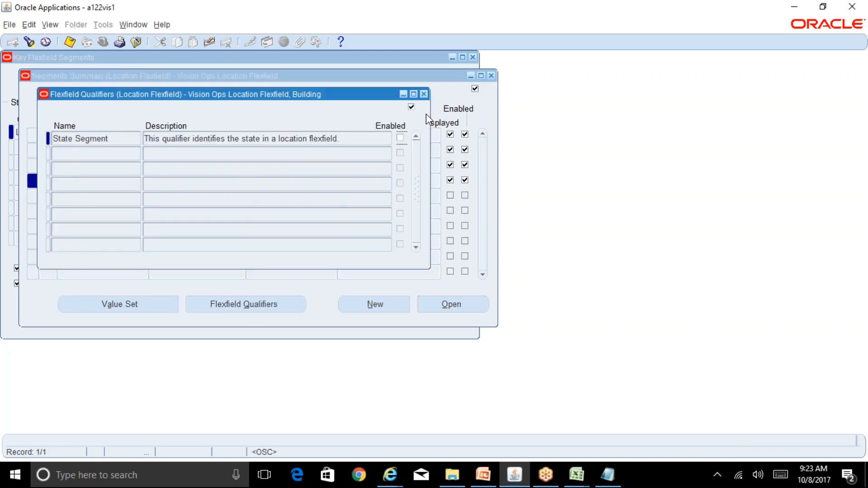
{"action": "left_click", "coordinate": [424, 94]}
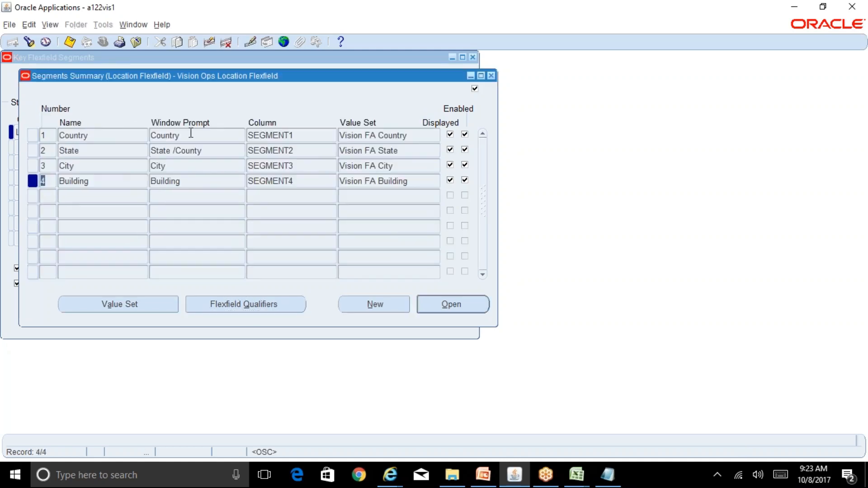
- Examine the window prompts of the Country, State, City and Building segments in order
{"action": "left_click", "coordinate": [193, 135]}
{"action": "left_click", "coordinate": [194, 149]}
{"action": "left_click", "coordinate": [188, 166]}
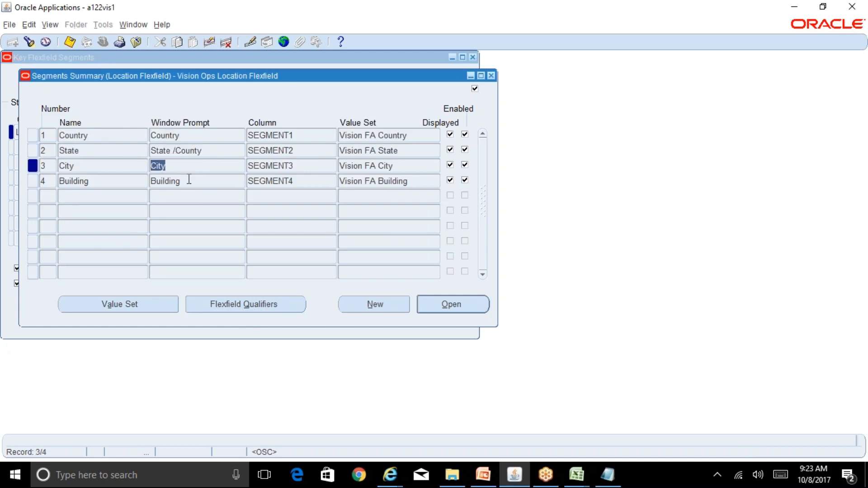
{"action": "left_click", "coordinate": [187, 181]}
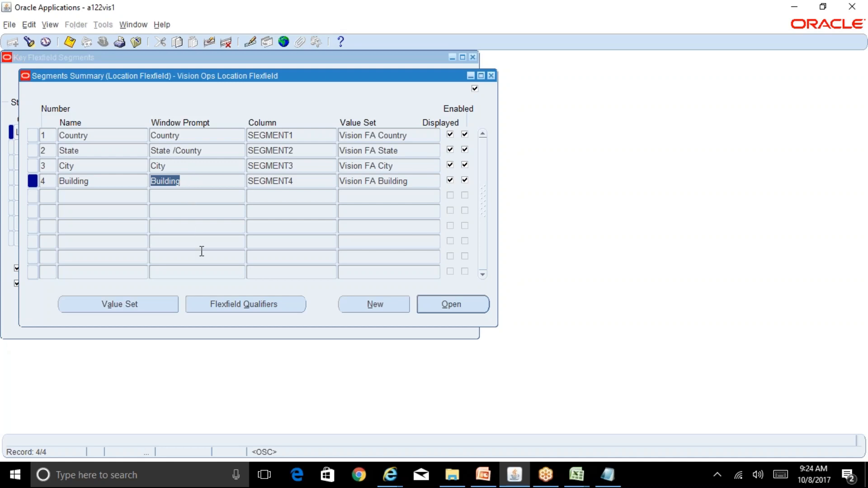
{"action": "left_click", "coordinate": [180, 135]}
{"action": "left_click", "coordinate": [192, 150]}
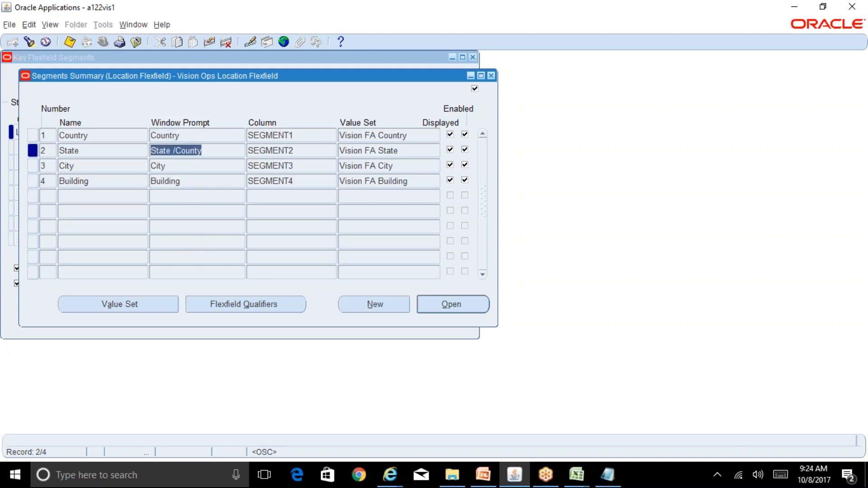
{"action": "left_click", "coordinate": [180, 165]}
{"action": "left_click", "coordinate": [191, 177]}
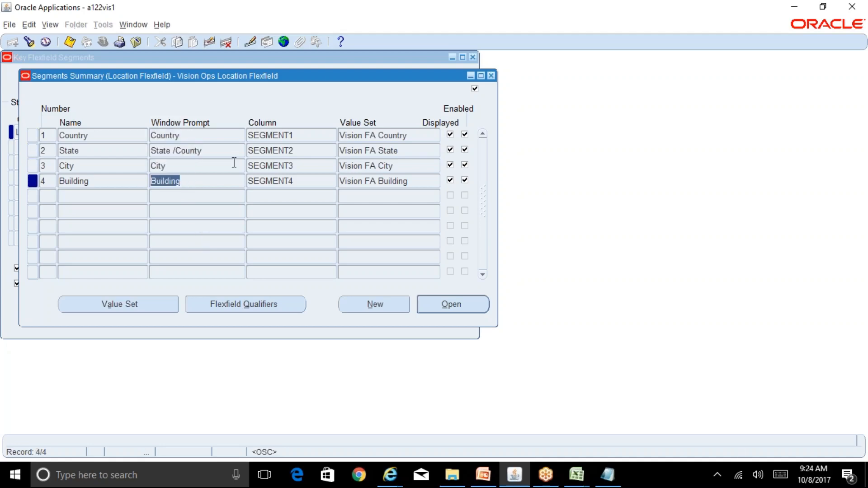
- Review the value sets assigned to the four location segments, starting from Country
{"action": "left_click", "coordinate": [210, 138]}
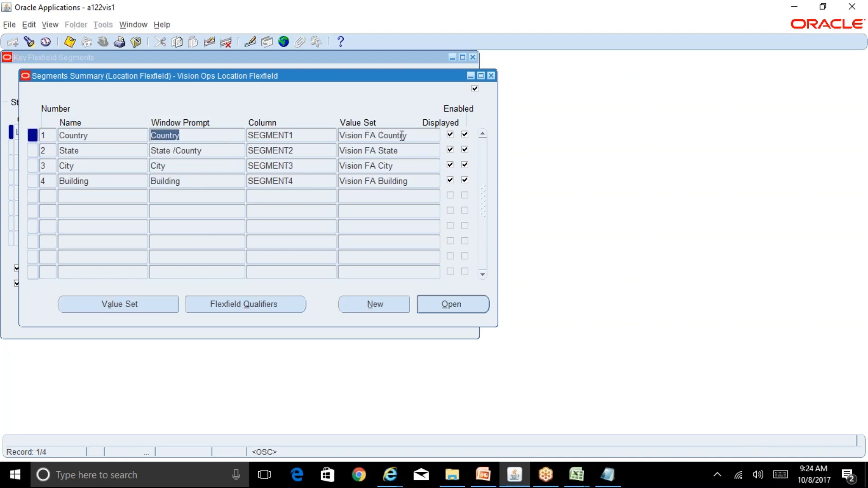
{"action": "left_click", "coordinate": [402, 136]}
{"action": "left_click", "coordinate": [411, 151]}
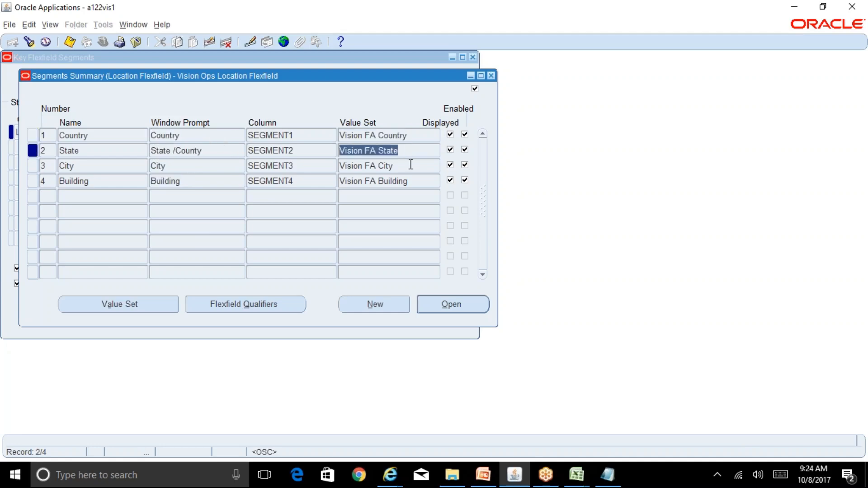
{"action": "left_click", "coordinate": [410, 166]}
{"action": "left_click", "coordinate": [419, 181]}
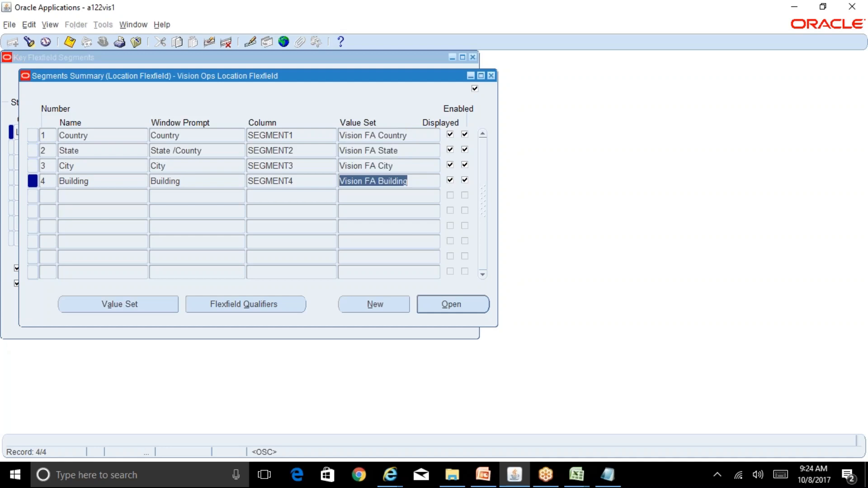
{"action": "left_click", "coordinate": [410, 135]}
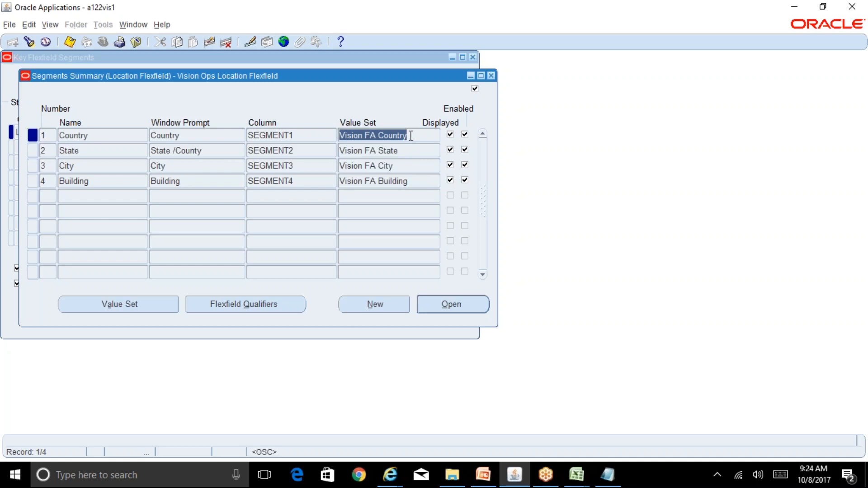
- View the Vision FA State value set definition, including its validation type, and return to the segments summary
{"action": "left_click", "coordinate": [410, 151]}
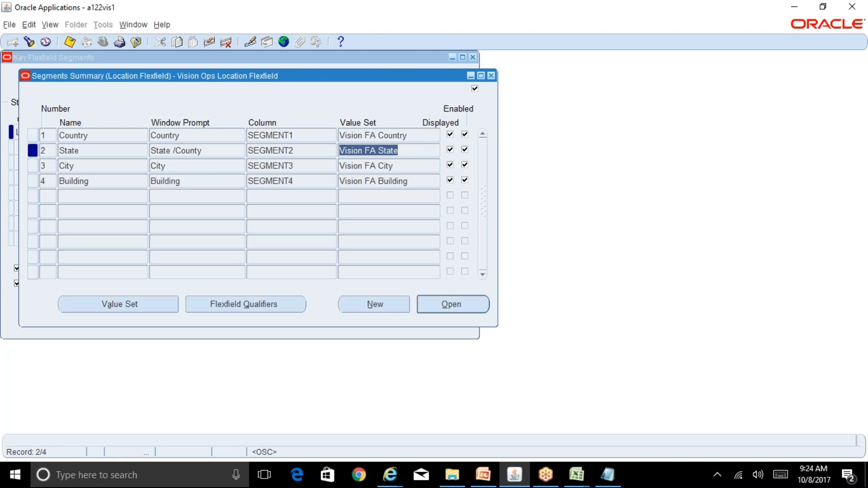
{"action": "left_click", "coordinate": [161, 299]}
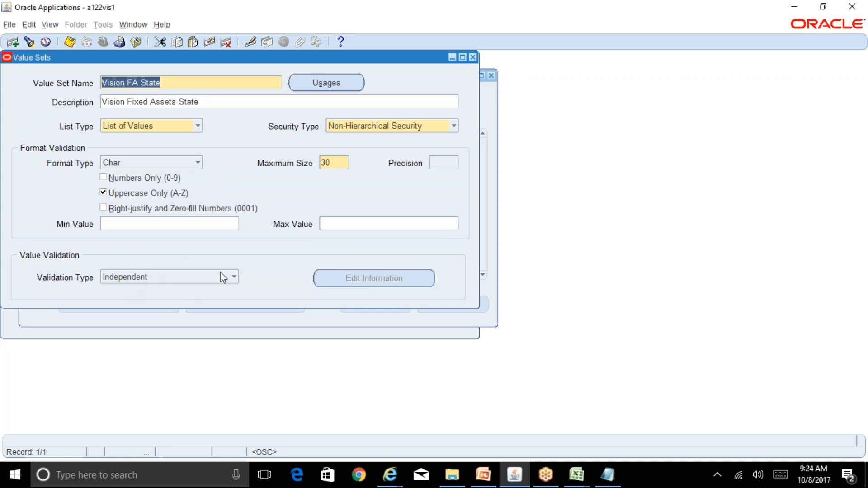
{"action": "left_click", "coordinate": [473, 57]}
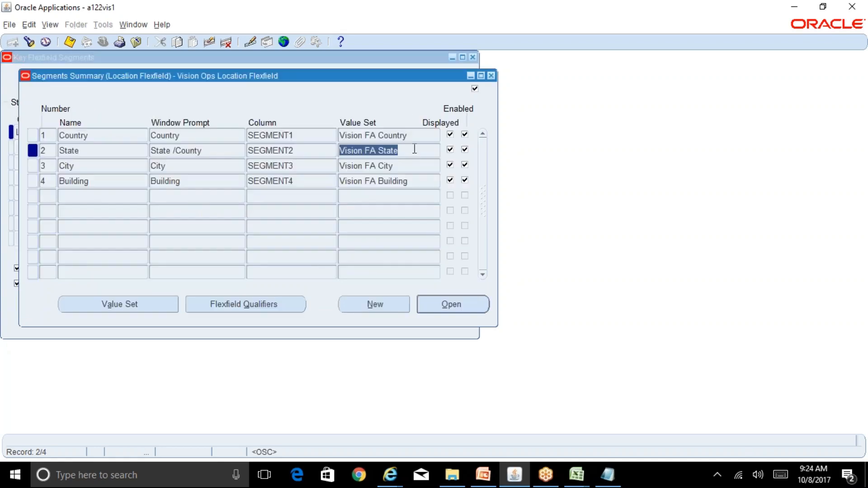
- Compare the location segments' value sets again and reopen the Vision FA State value set definition
{"action": "left_click", "coordinate": [411, 135]}
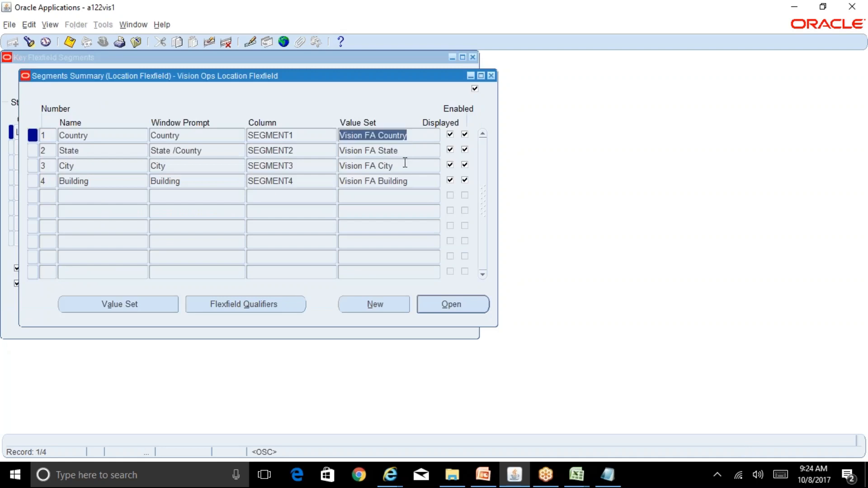
{"action": "left_click", "coordinate": [404, 166]}
{"action": "left_click", "coordinate": [403, 149]}
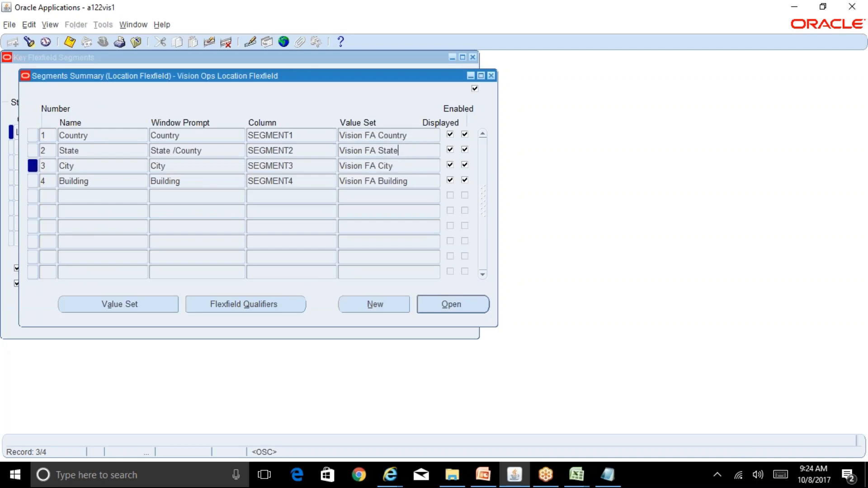
{"action": "left_click", "coordinate": [412, 180]}
{"action": "left_click", "coordinate": [404, 166]}
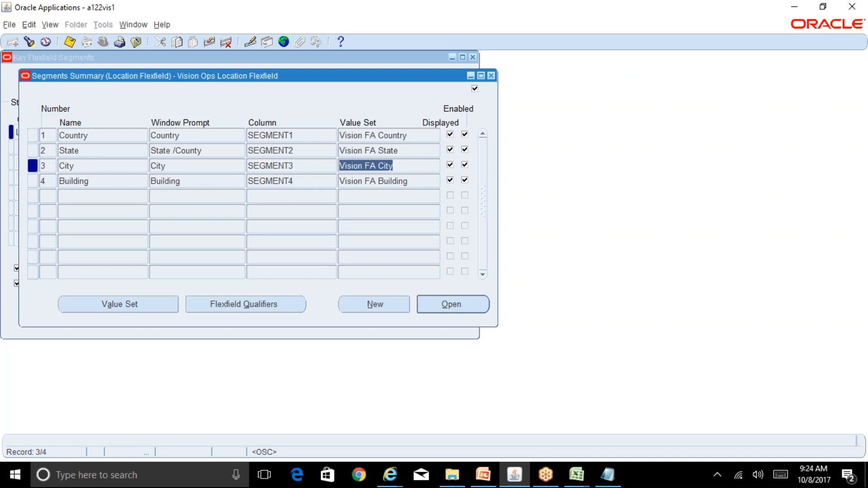
{"action": "left_click", "coordinate": [398, 149]}
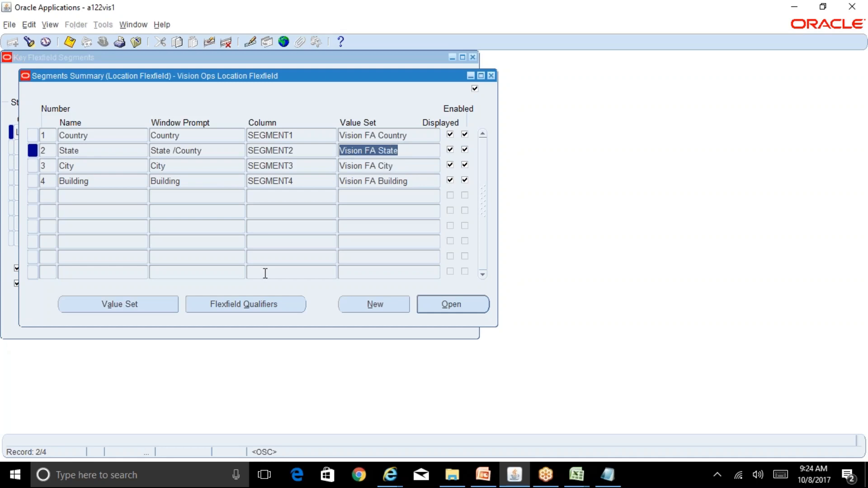
{"action": "left_click", "coordinate": [119, 304]}
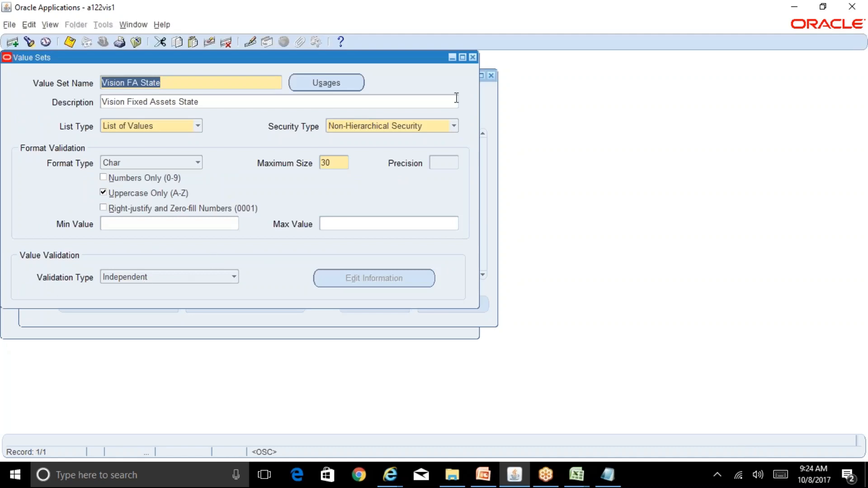
- View the Vision FA City value set definition, including its validation type, and return to the segments summary
{"action": "left_click", "coordinate": [473, 57]}
{"action": "left_click", "coordinate": [410, 167]}
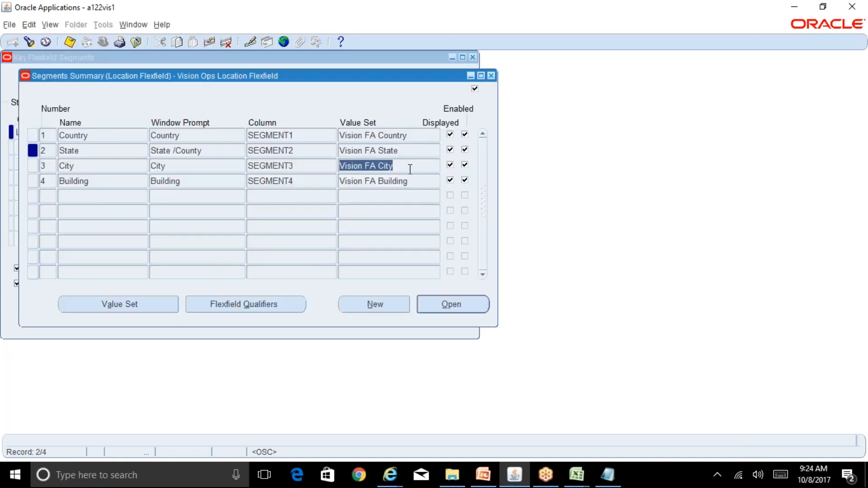
{"action": "left_click", "coordinate": [170, 305]}
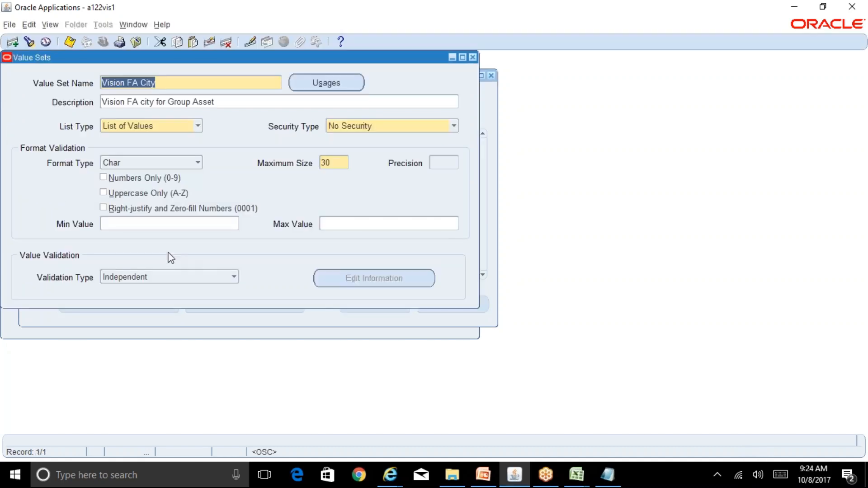
{"action": "left_click", "coordinate": [473, 57]}
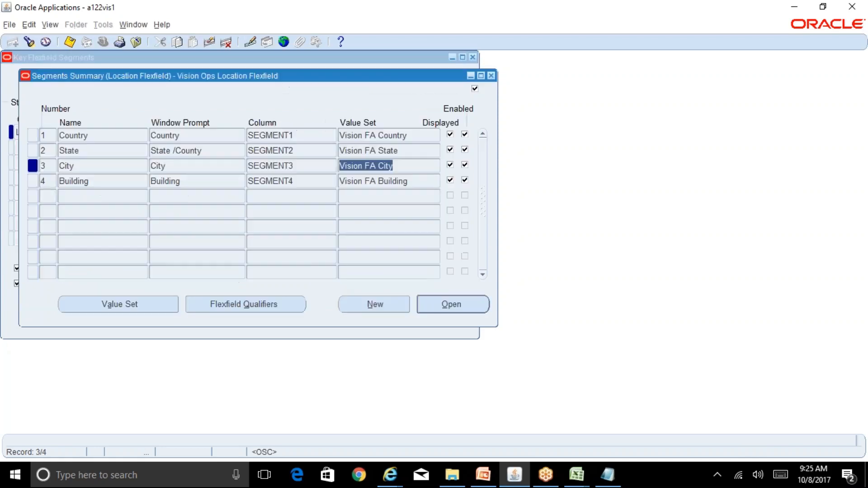
- Compare the value sets assigned to the Country, State, City and Building segments
{"action": "left_click", "coordinate": [411, 181]}
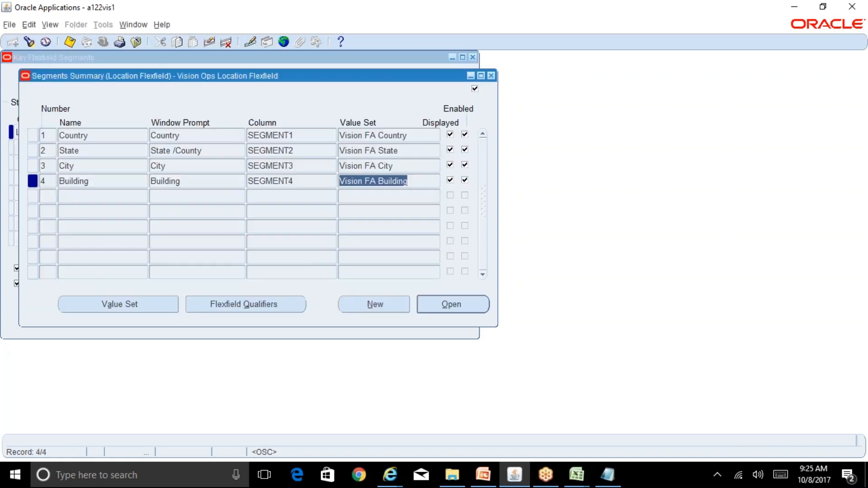
{"action": "left_click", "coordinate": [411, 137]}
{"action": "left_click", "coordinate": [412, 151]}
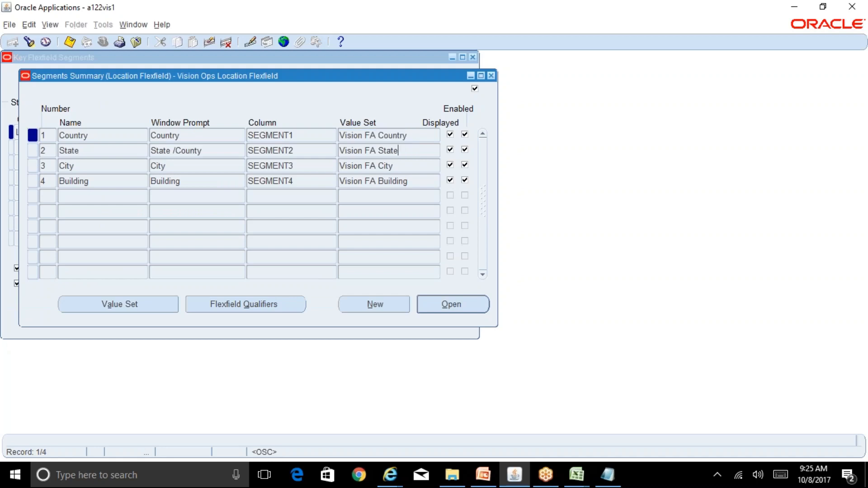
{"action": "left_click", "coordinate": [413, 168]}
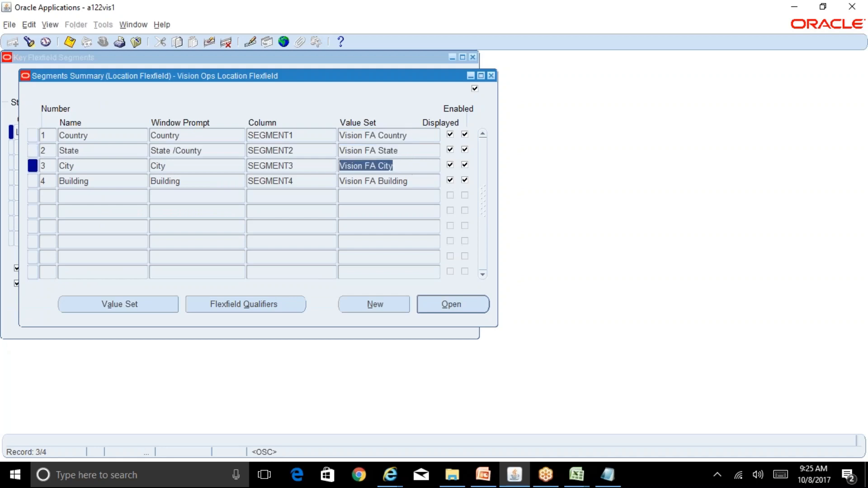
{"action": "left_click", "coordinate": [418, 182]}
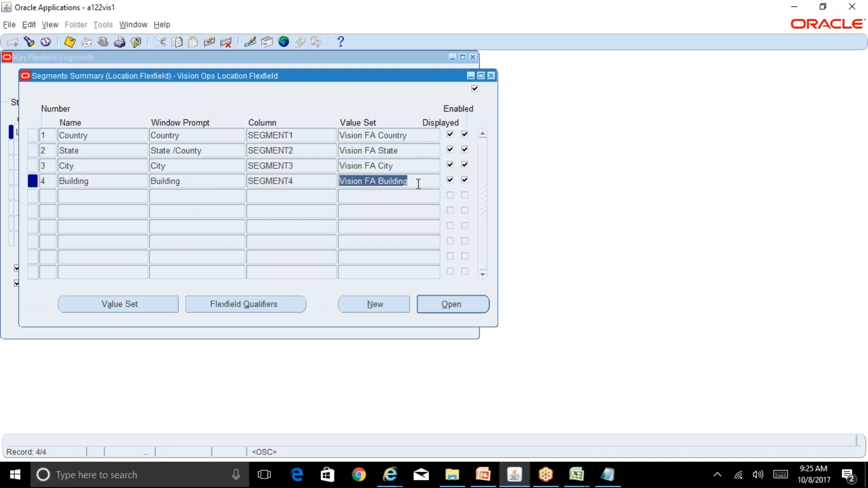
{"action": "left_click", "coordinate": [411, 137]}
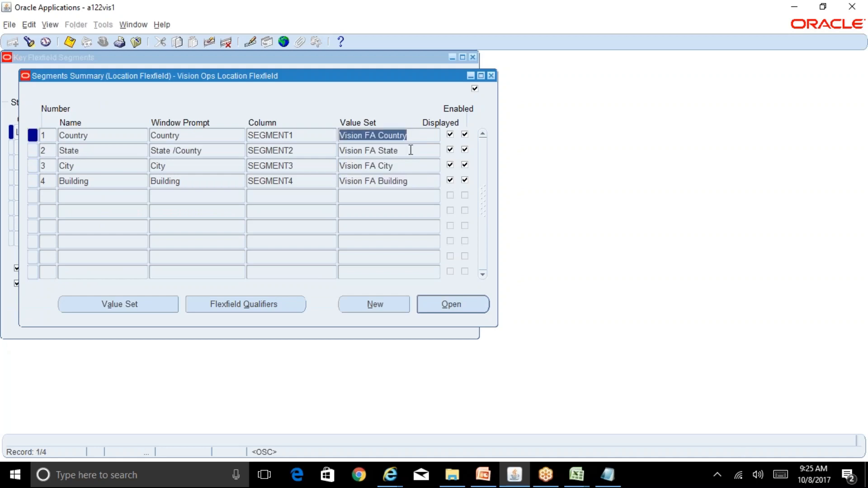
{"action": "left_click", "coordinate": [411, 151]}
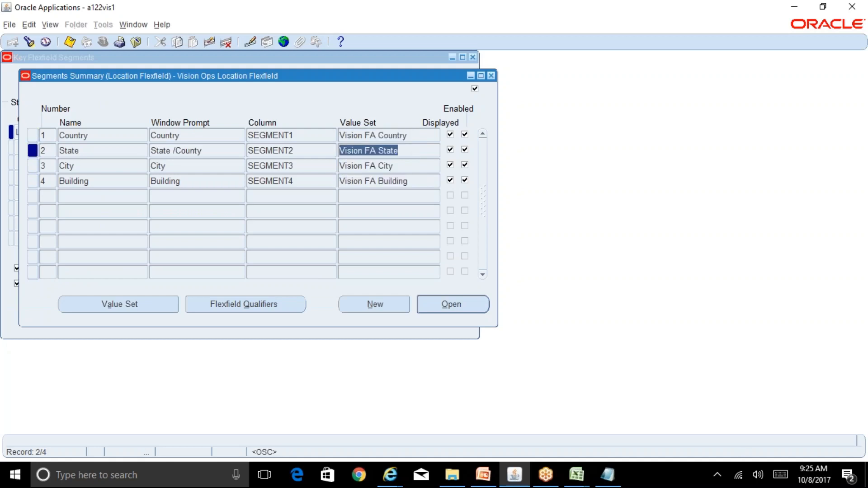
{"action": "left_click", "coordinate": [404, 166]}
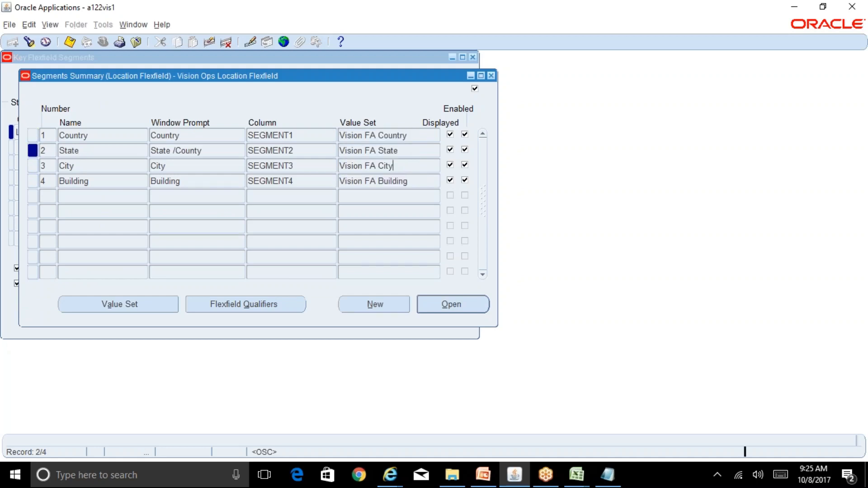
- Recheck the Country, State and City value sets and view the Vision FA City definition once more
{"action": "left_click", "coordinate": [410, 136]}
{"action": "left_click", "coordinate": [415, 150]}
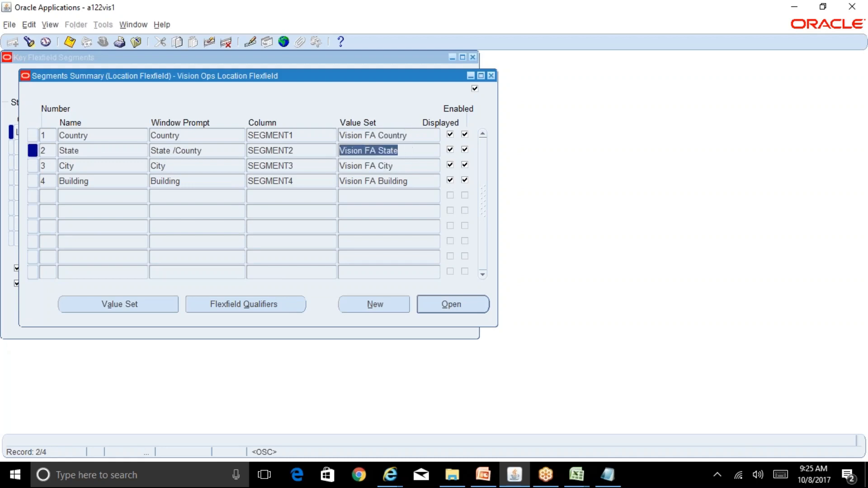
{"action": "left_click", "coordinate": [405, 166]}
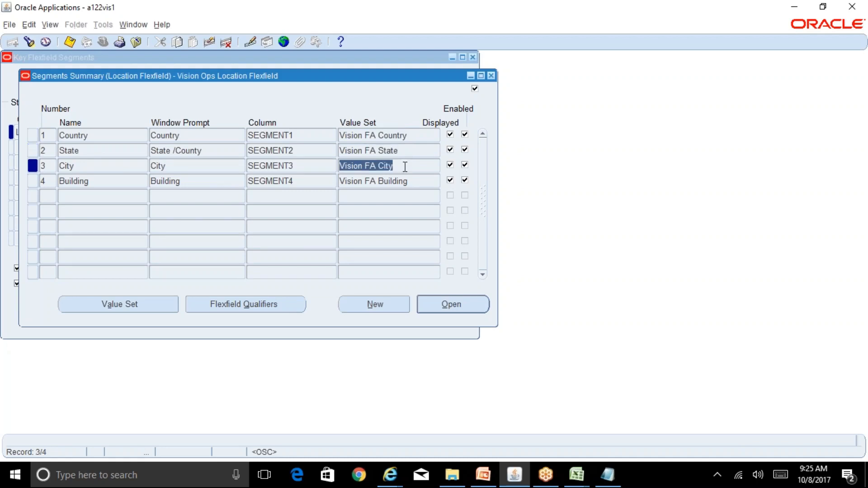
{"action": "left_click", "coordinate": [148, 310]}
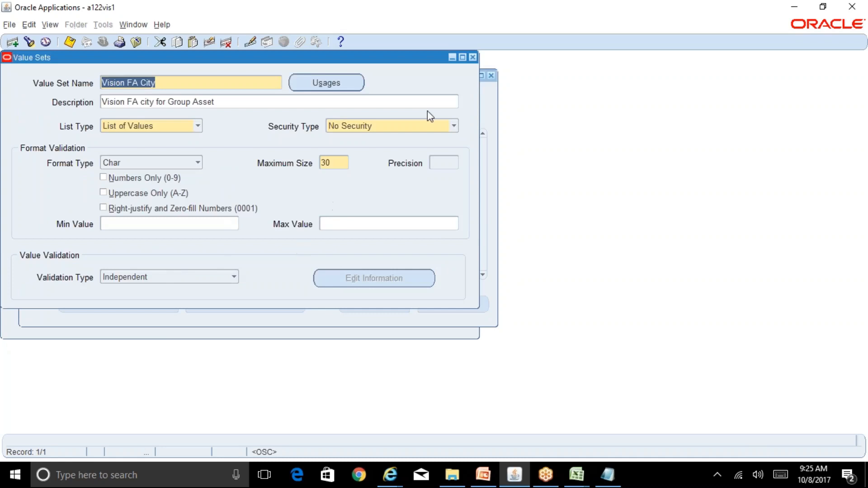
{"action": "left_click", "coordinate": [473, 58]}
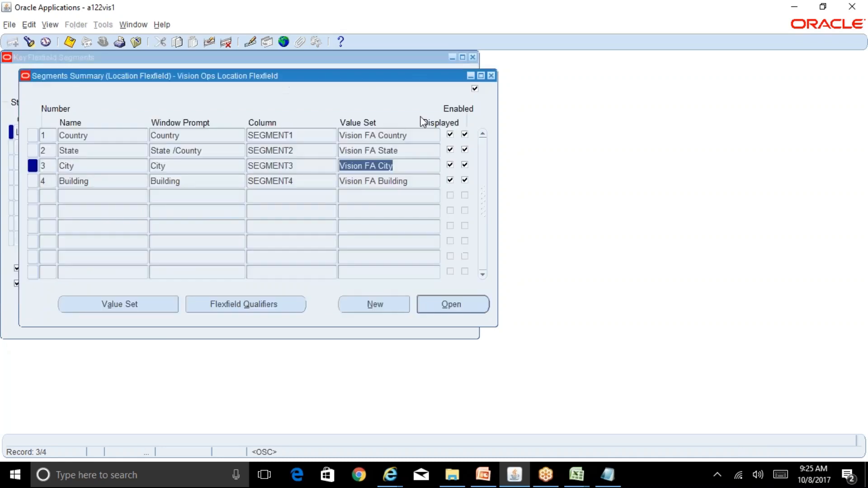
- Check the Country segment's detailed validation settings, including Required, and return to the State row in the segments summary
{"action": "left_click", "coordinate": [403, 150]}
{"action": "left_click", "coordinate": [402, 168]}
{"action": "left_click", "coordinate": [408, 181]}
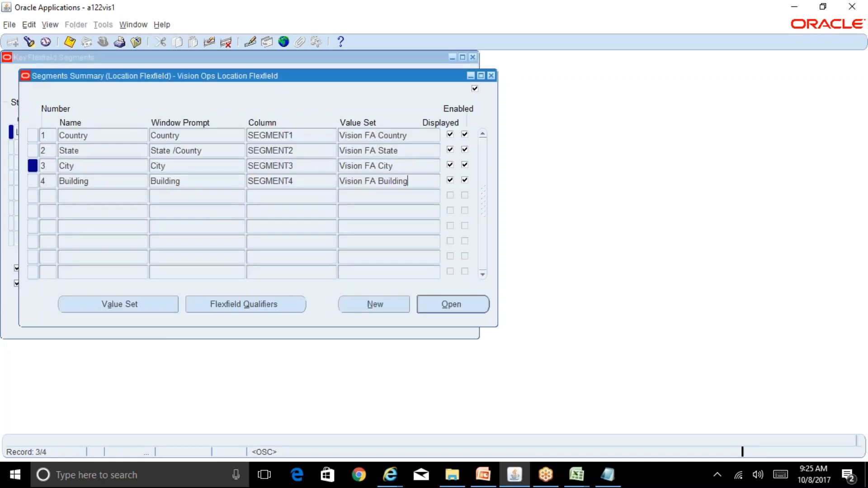
{"action": "left_click", "coordinate": [417, 137]}
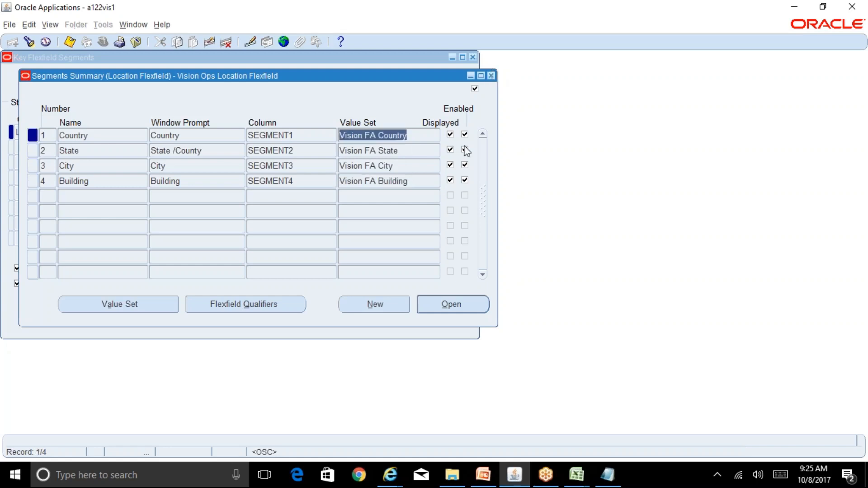
{"action": "left_click", "coordinate": [470, 309]}
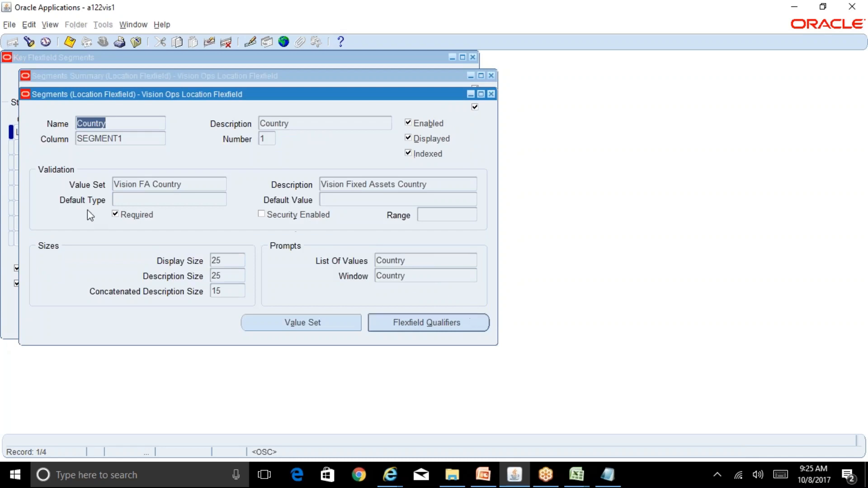
{"action": "left_click", "coordinate": [491, 95]}
{"action": "left_click", "coordinate": [405, 150]}
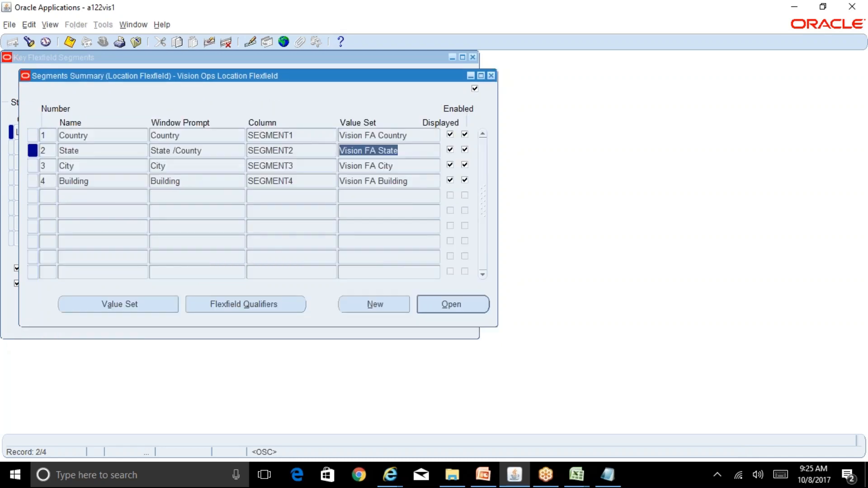
- Switch to the BR100_Financials_FA workbook in Excel and review the Asset Key Flexfield setup on sheet FA-3
{"action": "key", "text": "XF86AudioRaiseVolume"}
{"action": "left_click", "coordinate": [570, 471]}
{"action": "left_click", "coordinate": [536, 438]}
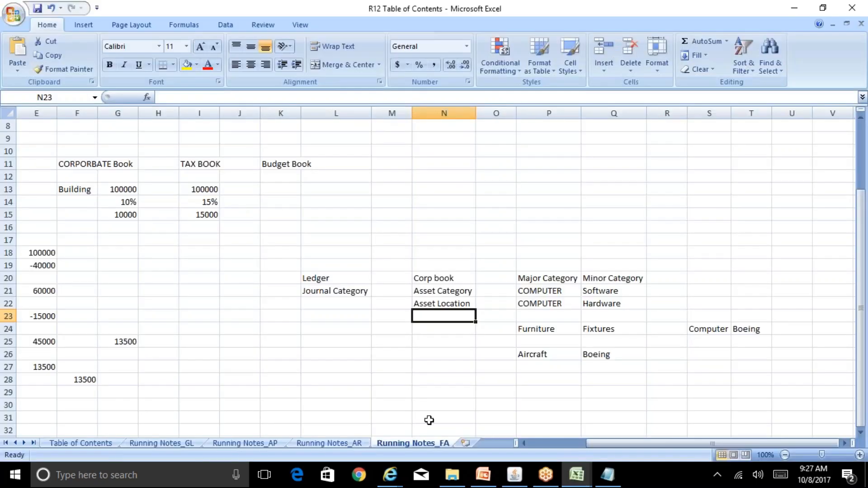
{"action": "left_click", "coordinate": [577, 475]}
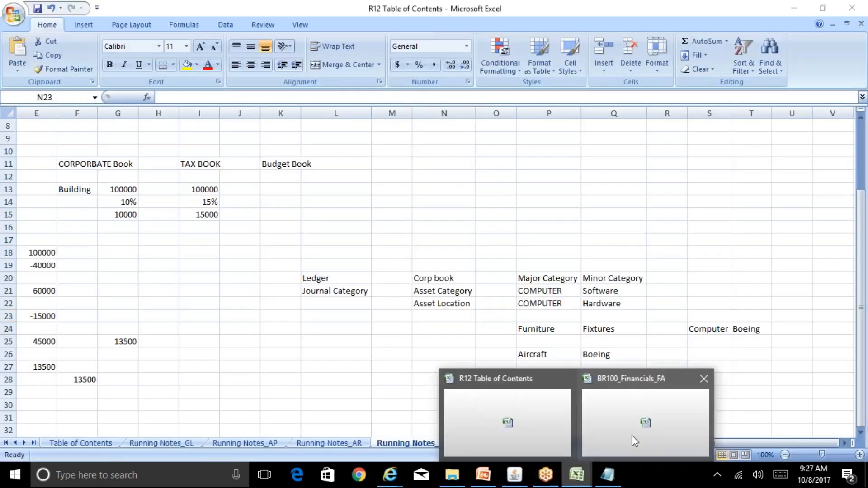
{"action": "left_click", "coordinate": [640, 433]}
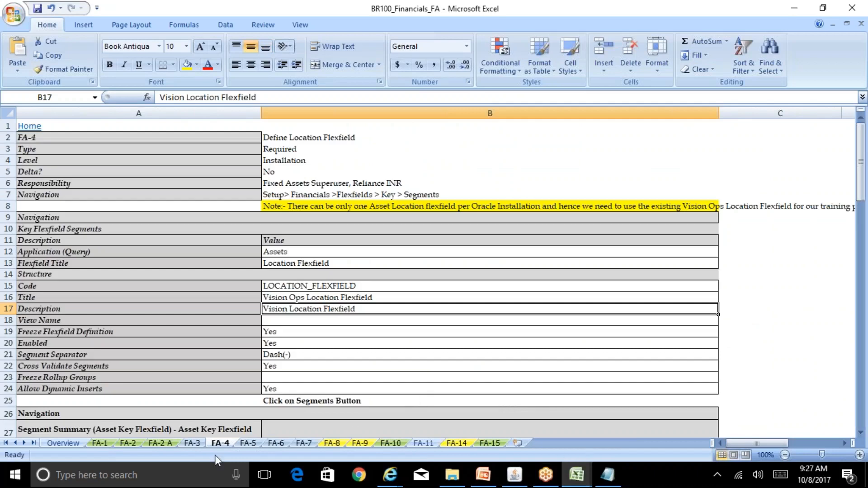
{"action": "left_click", "coordinate": [198, 445]}
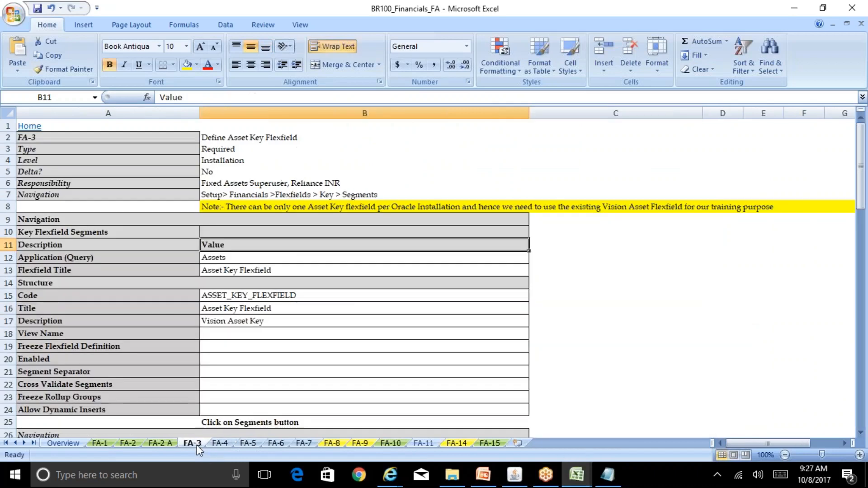
{"action": "left_click", "coordinate": [287, 332]}
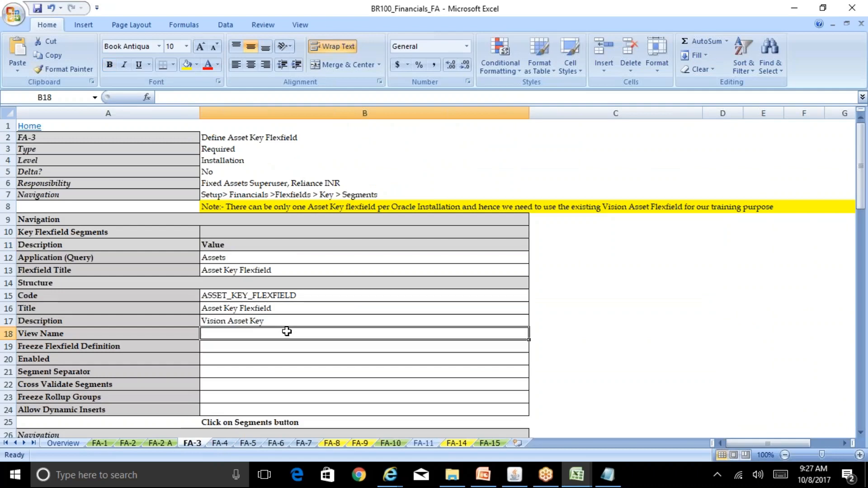
{"action": "left_click", "coordinate": [277, 323]}
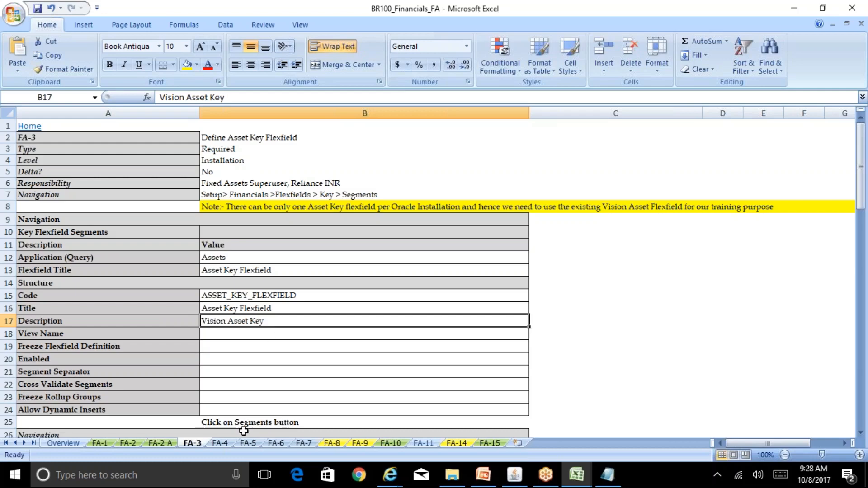
- Return to Oracle Applications and check the State segment's detailed validation settings, including Required
{"action": "left_click", "coordinate": [507, 477]}
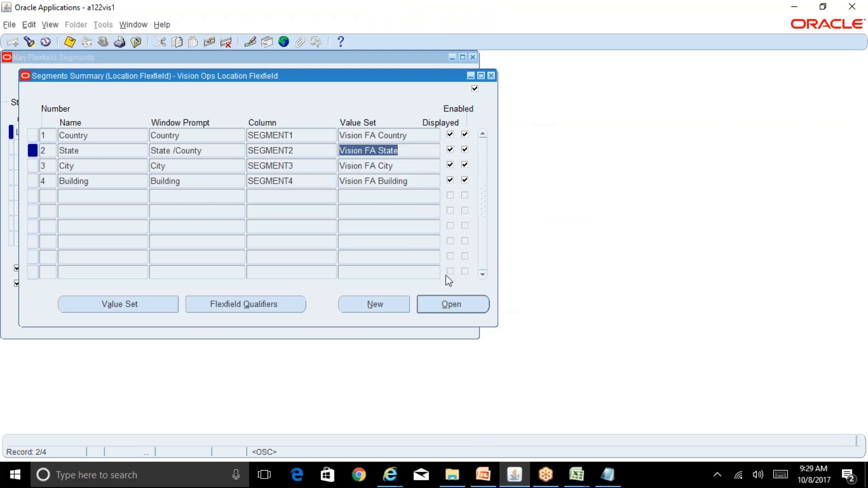
{"action": "left_click", "coordinate": [453, 305]}
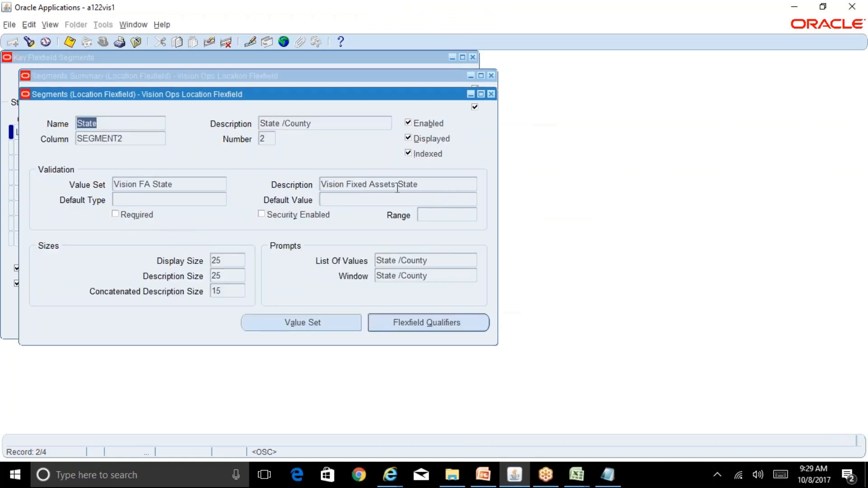
{"action": "left_click", "coordinate": [492, 95]}
- Check the detailed validation settings of the City segment and the Building segment in turn
{"action": "left_click", "coordinate": [396, 162]}
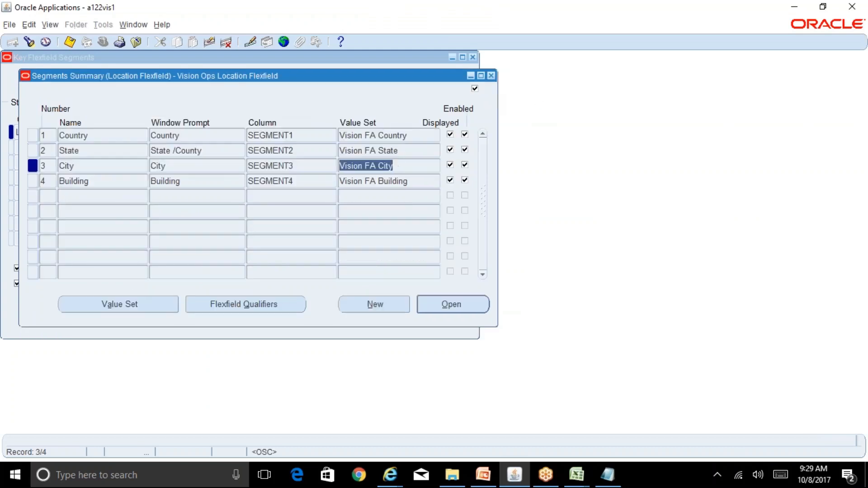
{"action": "left_click", "coordinate": [475, 310]}
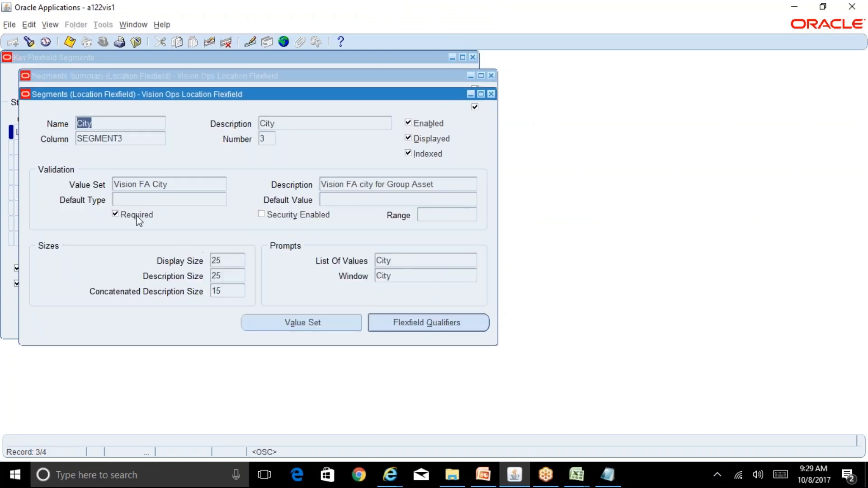
{"action": "left_click", "coordinate": [492, 94]}
{"action": "left_click", "coordinate": [397, 181]}
{"action": "left_click", "coordinate": [453, 304]}
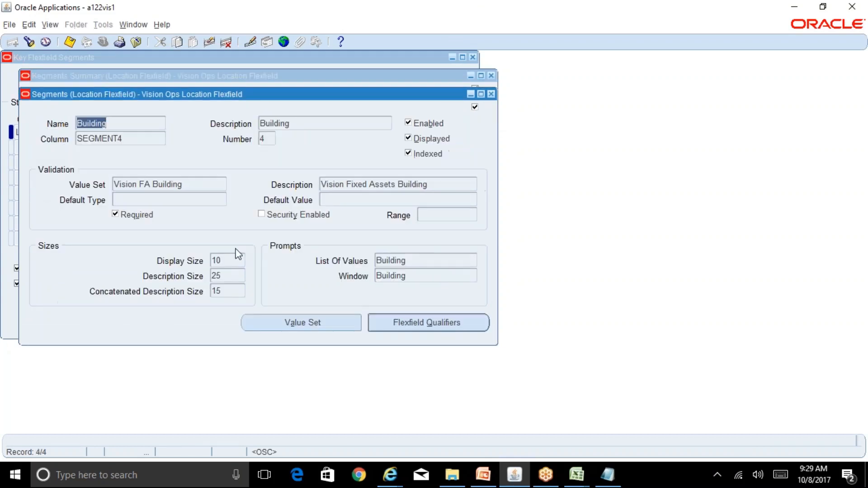
{"action": "left_click", "coordinate": [491, 94]}
- Leave the Location Flexfield segments, move to the Asset Key Flexfield structure and view its segment's window prompt
{"action": "left_click", "coordinate": [491, 75]}
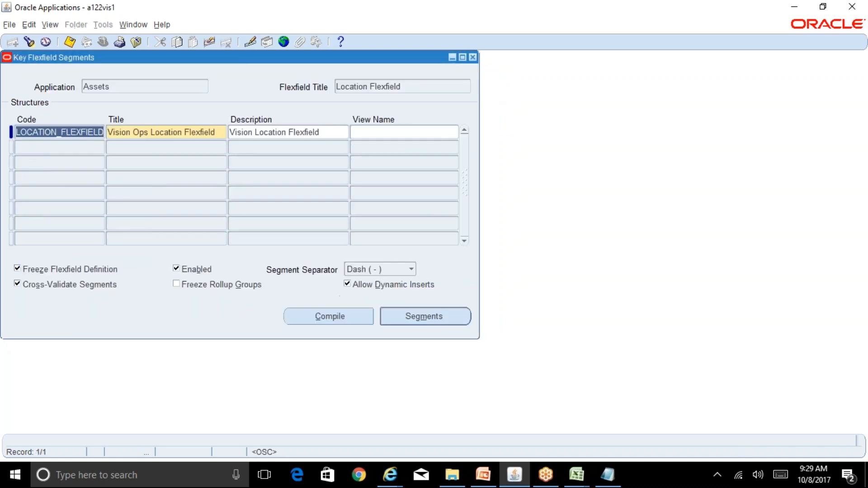
{"action": "left_click", "coordinate": [410, 92]}
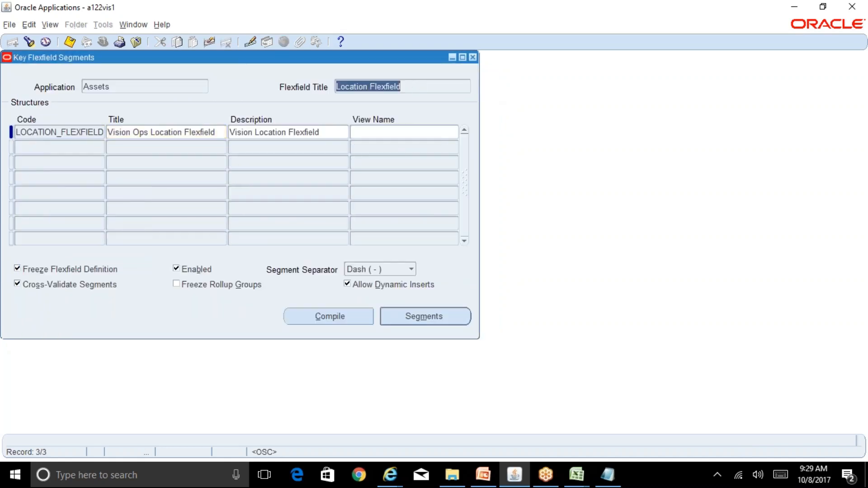
{"action": "key", "text": "Up"}
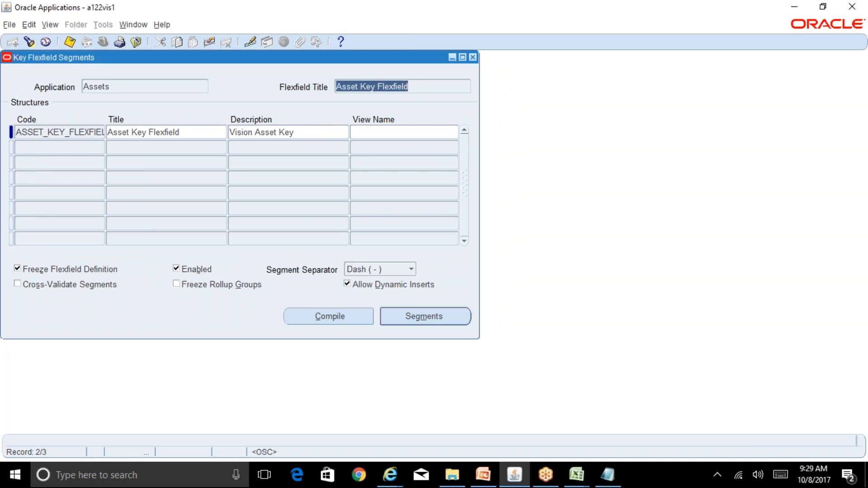
{"action": "left_click", "coordinate": [330, 132]}
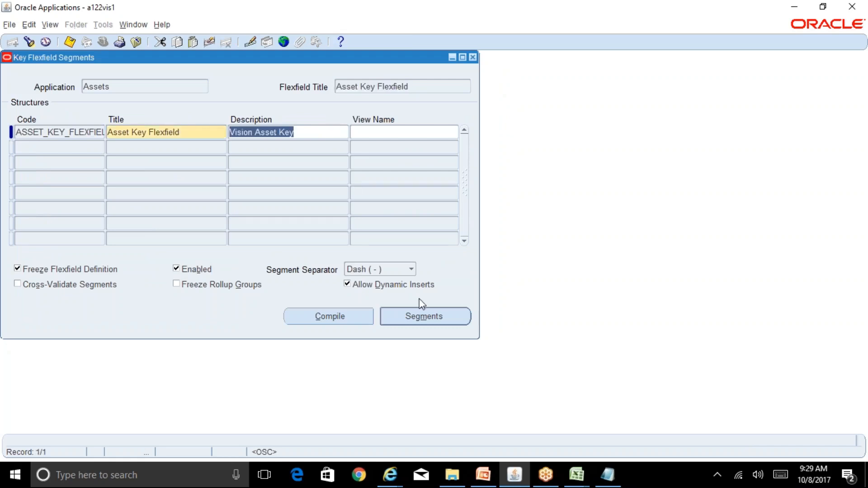
{"action": "left_click", "coordinate": [434, 319]}
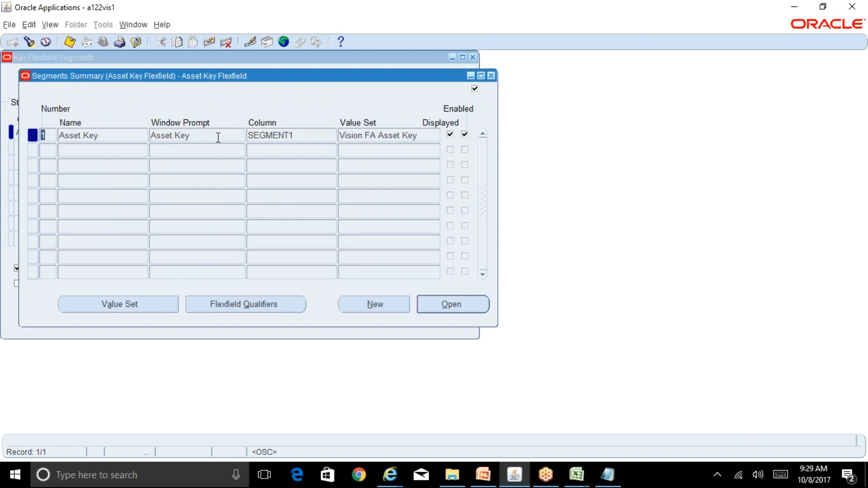
{"action": "left_click", "coordinate": [210, 136]}
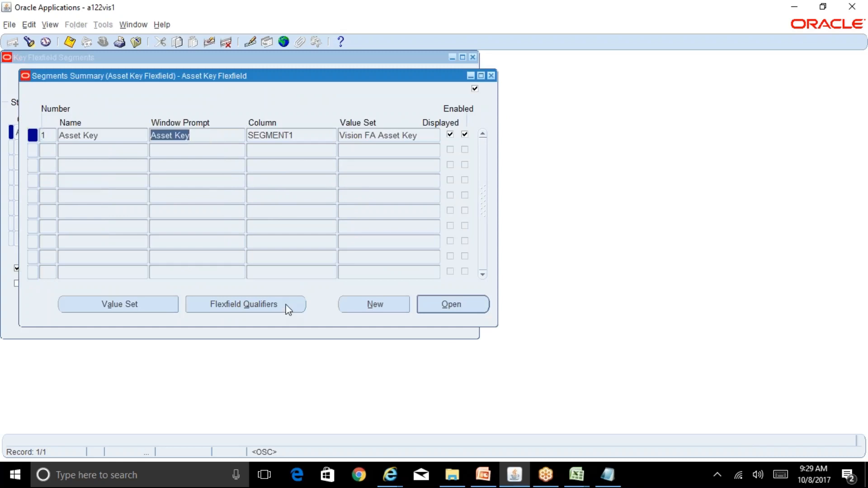
- Check the flexfield qualifiers of the Asset Key segment and return to its segments summary
{"action": "left_click", "coordinate": [288, 311]}
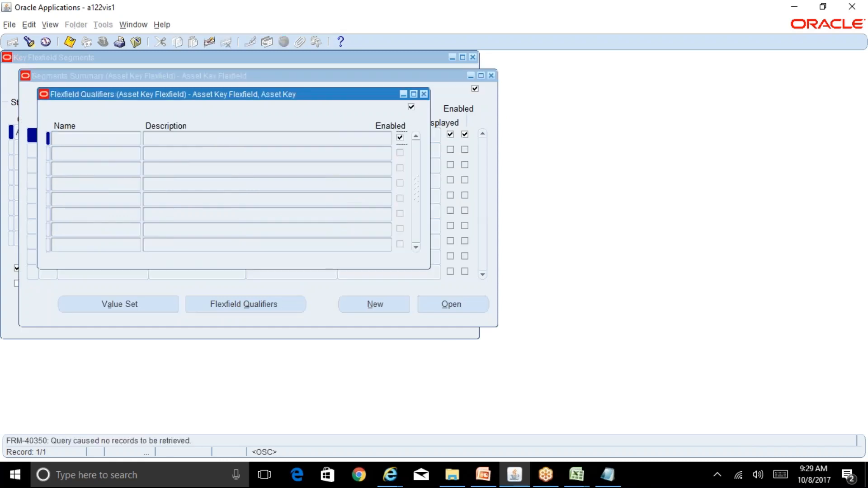
{"action": "left_click", "coordinate": [425, 95]}
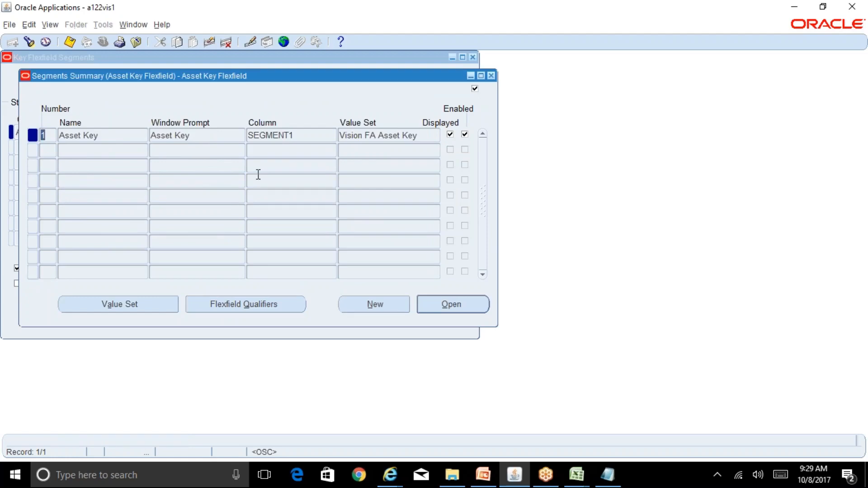
- Switch to the R12 Table of Contents workbook in Excel and enter "Asset Key" in cell N23, below Asset Location, on Running Notes_FA
{"action": "left_click", "coordinate": [575, 474]}
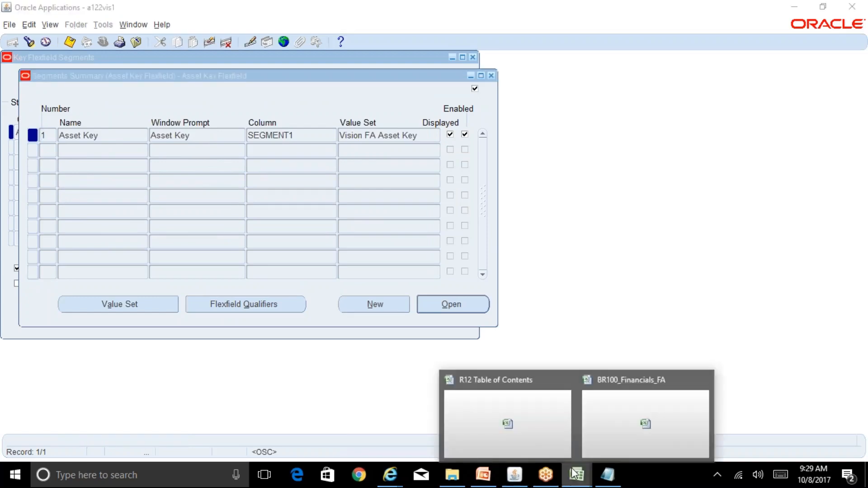
{"action": "left_click", "coordinate": [527, 428]}
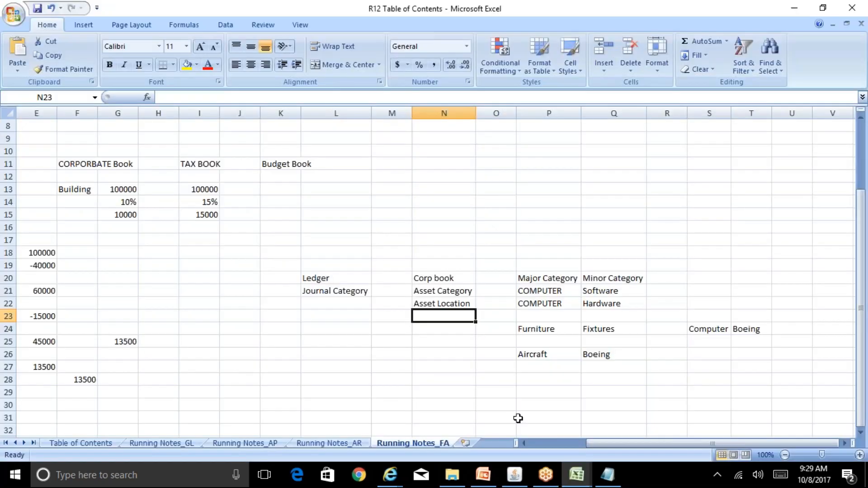
{"action": "left_click", "coordinate": [445, 293]}
{"action": "left_click", "coordinate": [450, 303]}
{"action": "left_click", "coordinate": [450, 315]}
{"action": "type", "text": "Asset "}
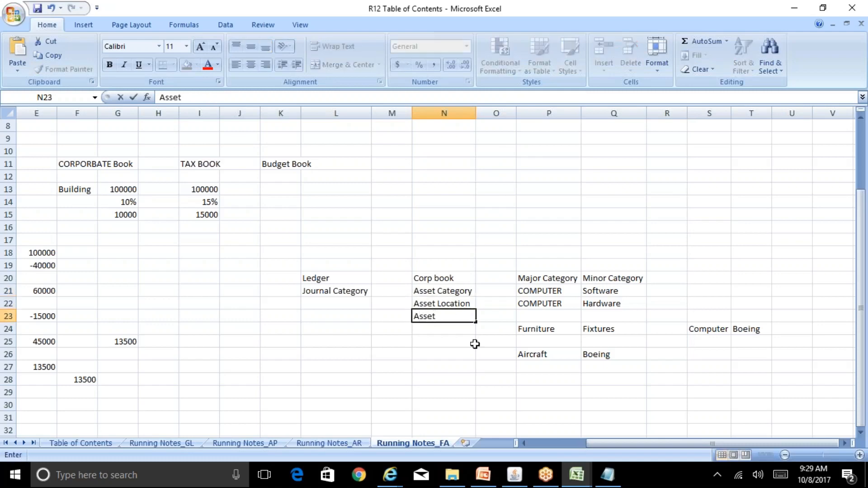
{"action": "type", "text": "Key"}
{"action": "key", "text": "Return"}
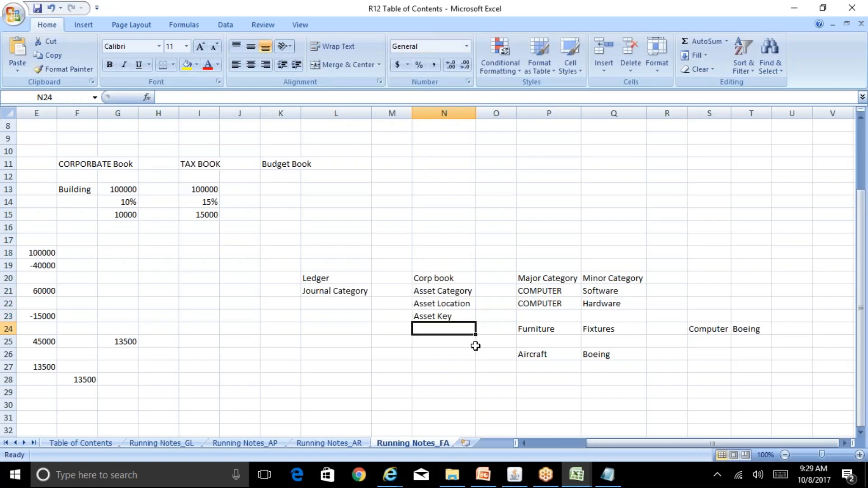
- Return to Oracle Applications and check the Asset Key segment's value set definition and its detailed validation settings
{"action": "left_click", "coordinate": [522, 480]}
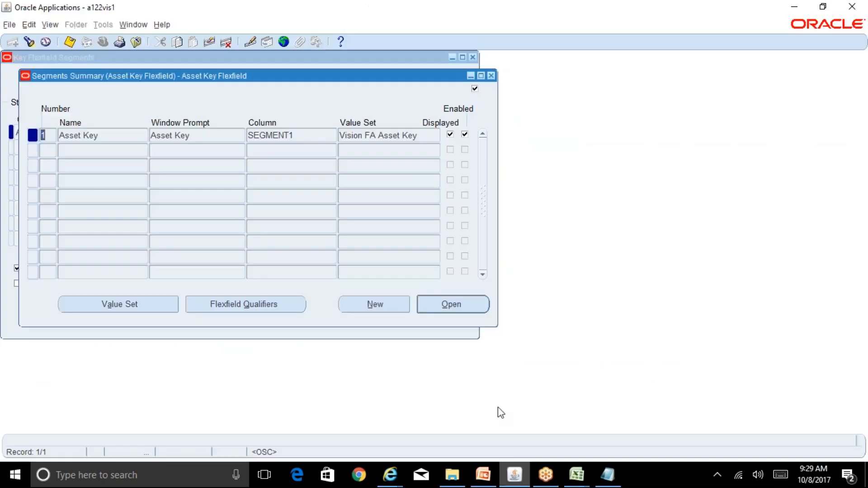
{"action": "left_click", "coordinate": [411, 136]}
{"action": "left_click", "coordinate": [143, 304]}
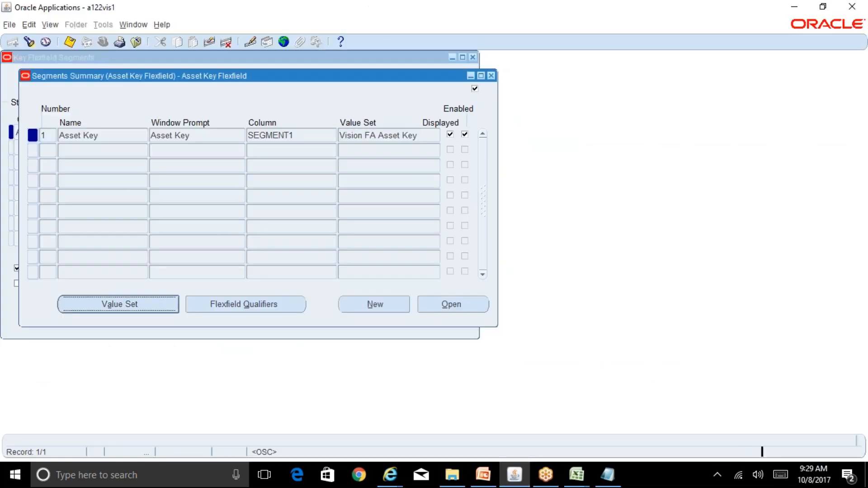
{"action": "left_click", "coordinate": [473, 57]}
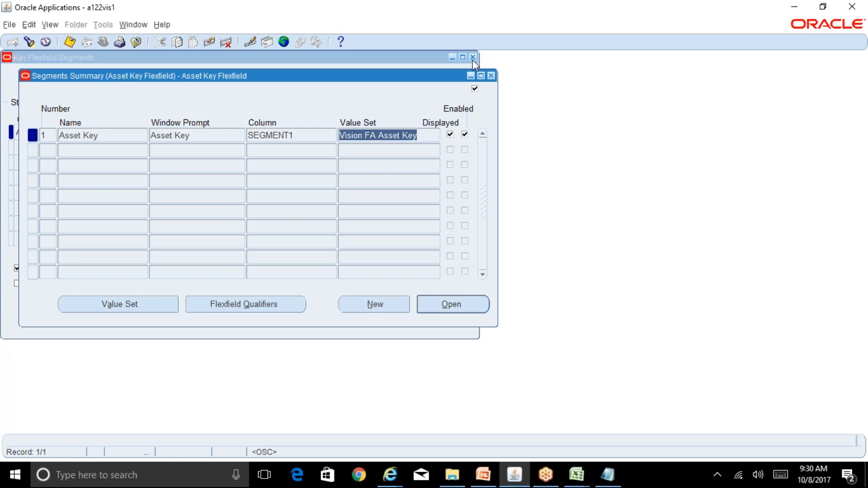
{"action": "left_click", "coordinate": [470, 299]}
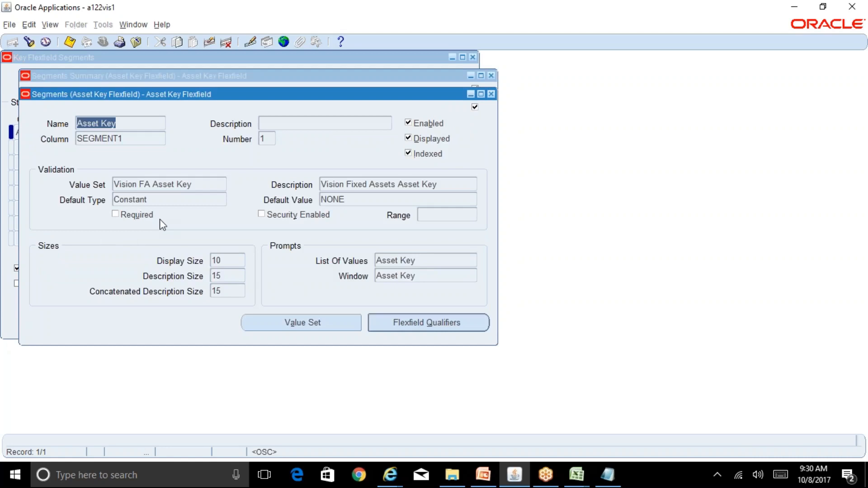
{"action": "left_click", "coordinate": [491, 94]}
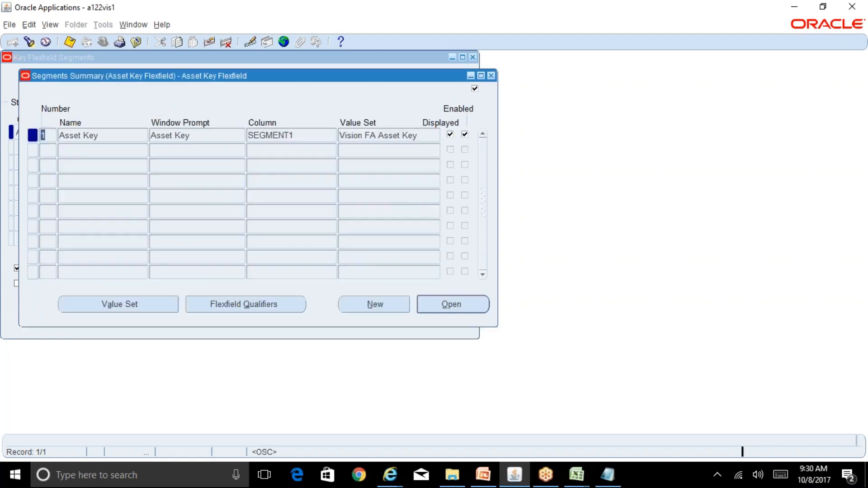
- Look over the Asset Key Flexfield structure and its segments summary once more, and leave Key Flexfield Segments for the Navigator
{"action": "left_click", "coordinate": [491, 75]}
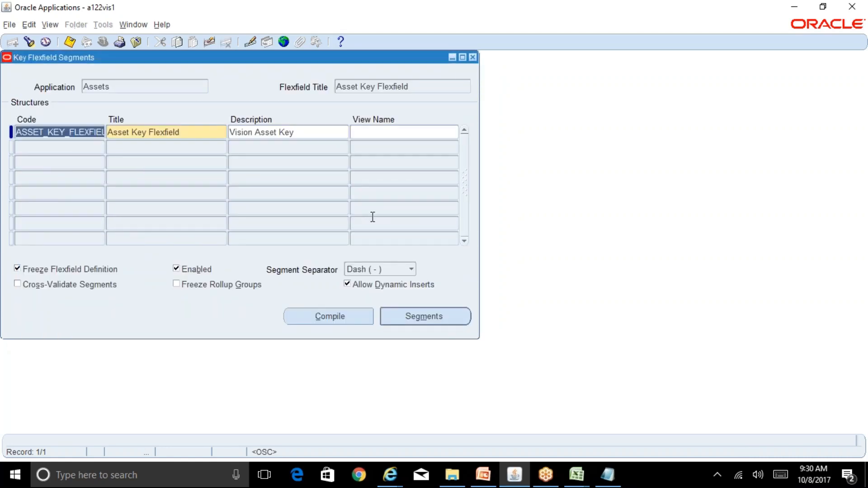
{"action": "left_click", "coordinate": [431, 319]}
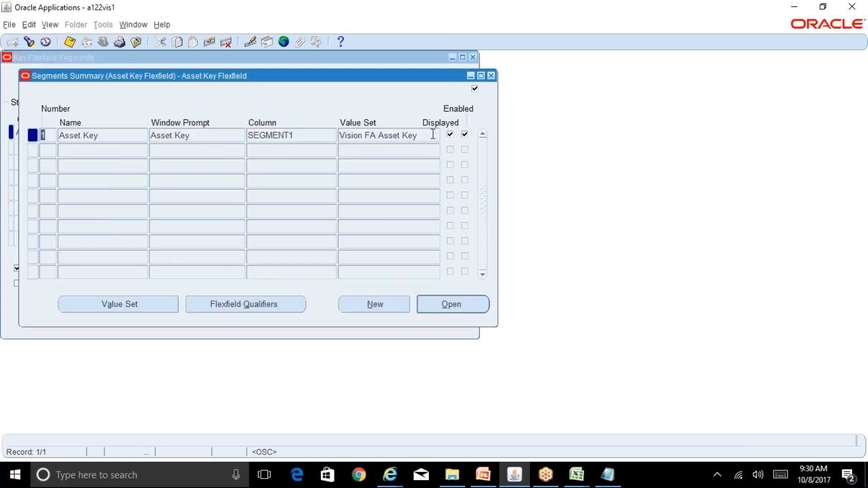
{"action": "left_click", "coordinate": [491, 76]}
{"action": "left_click", "coordinate": [473, 57]}
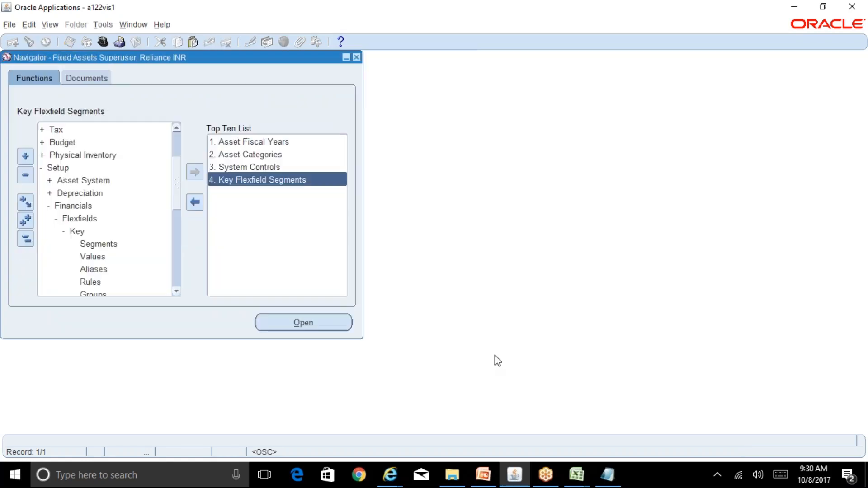
- Switch to the BR100_Financials_FA workbook in Excel and go through setup sheets FA-4, FA-5 and FA-6
{"action": "mouse_move", "coordinate": [576, 475]}
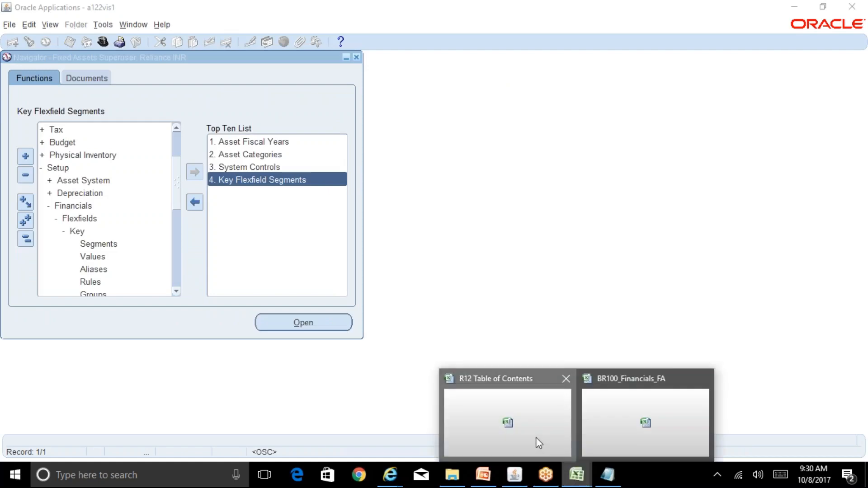
{"action": "left_click", "coordinate": [536, 437]}
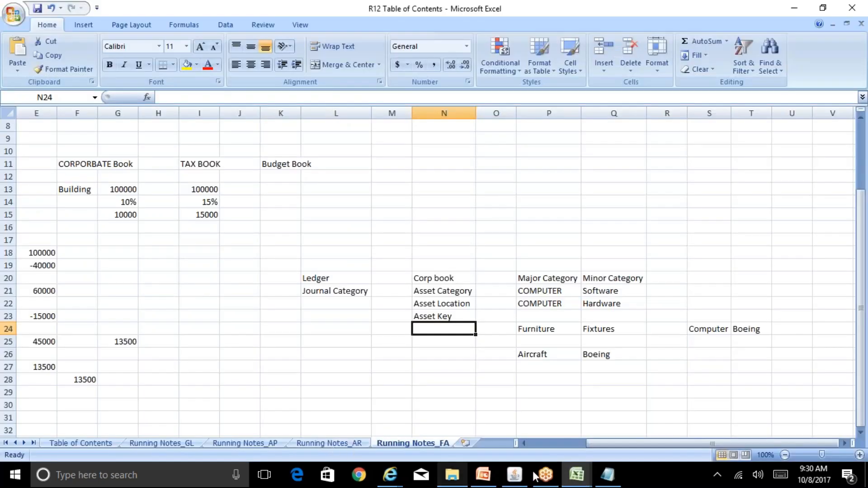
{"action": "left_click", "coordinate": [570, 479]}
{"action": "left_click", "coordinate": [630, 436]}
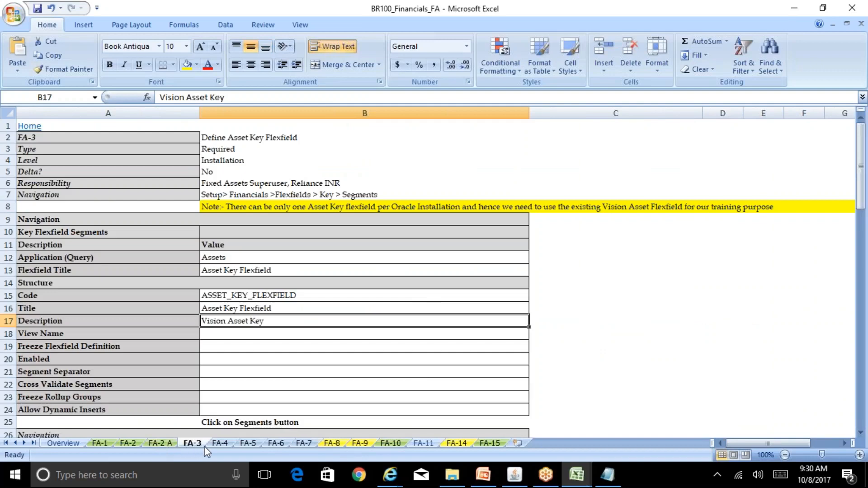
{"action": "left_click", "coordinate": [219, 443]}
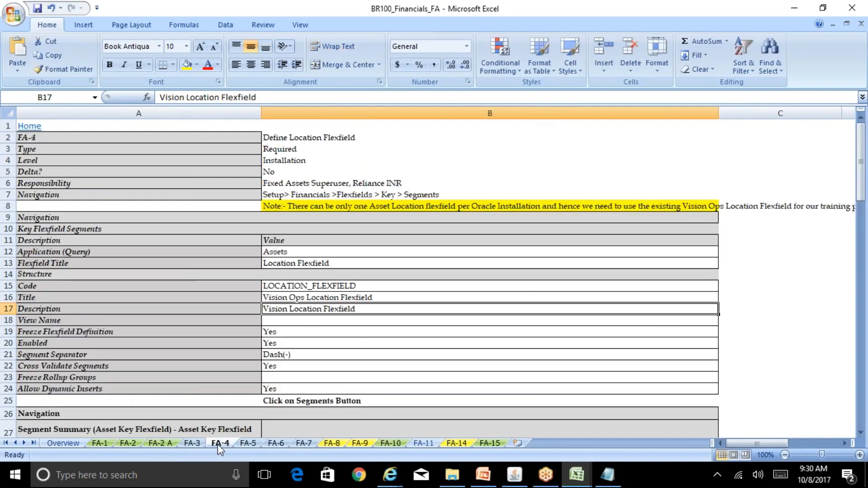
{"action": "left_click", "coordinate": [243, 444]}
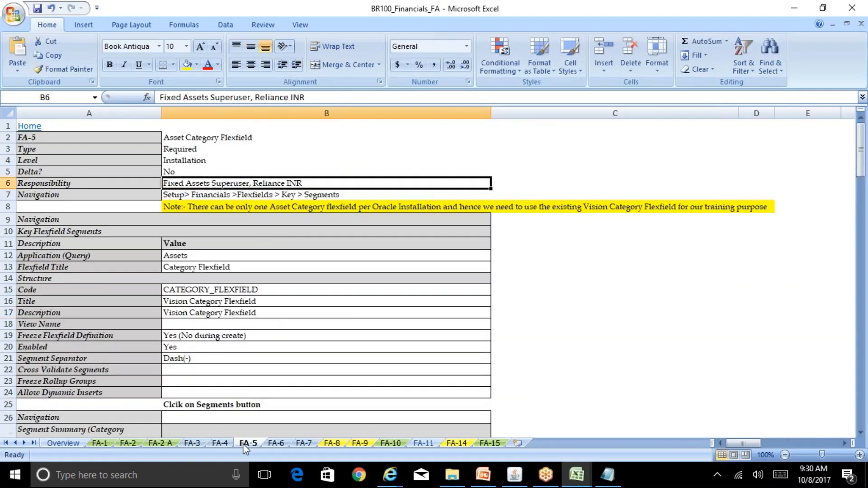
{"action": "left_click", "coordinate": [273, 443]}
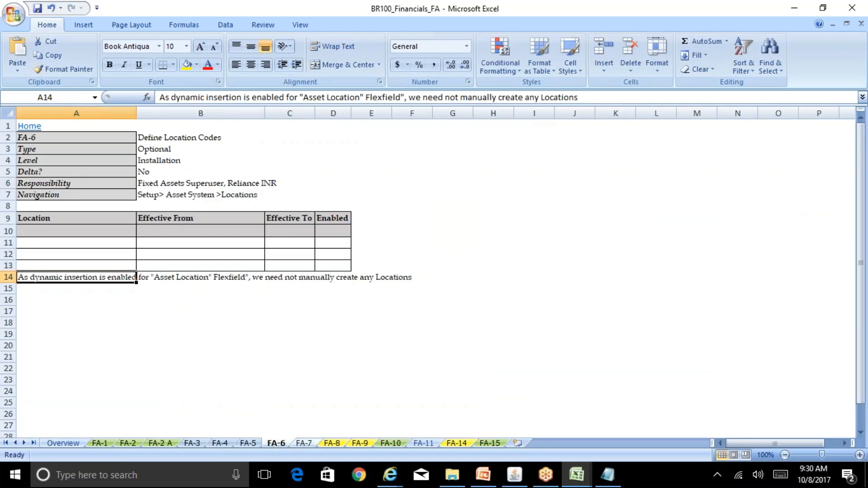